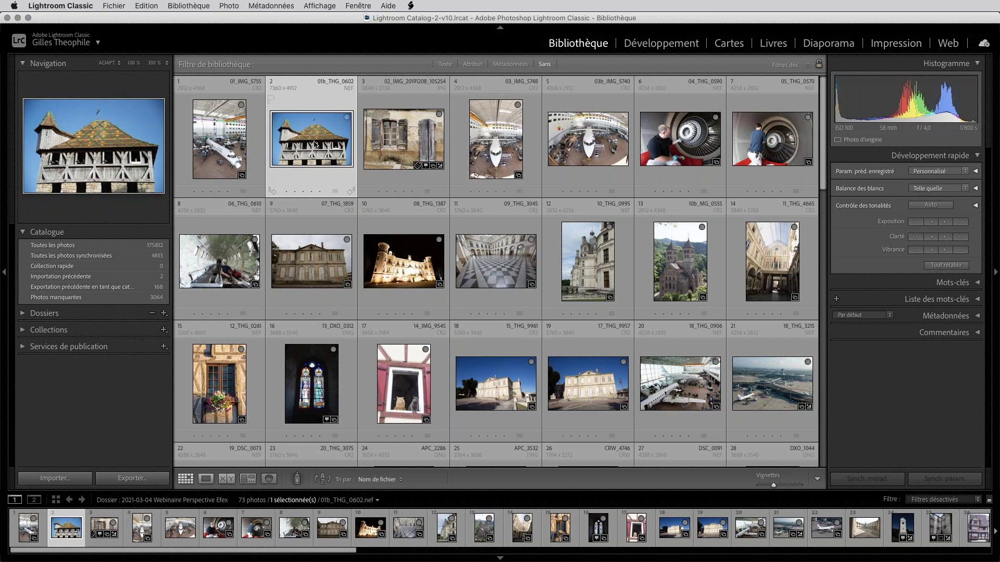
Examine photo 01b_THG_0602.nef enlarged and at full-frame size, and view its lens correction settings in the Développement module
key("z")
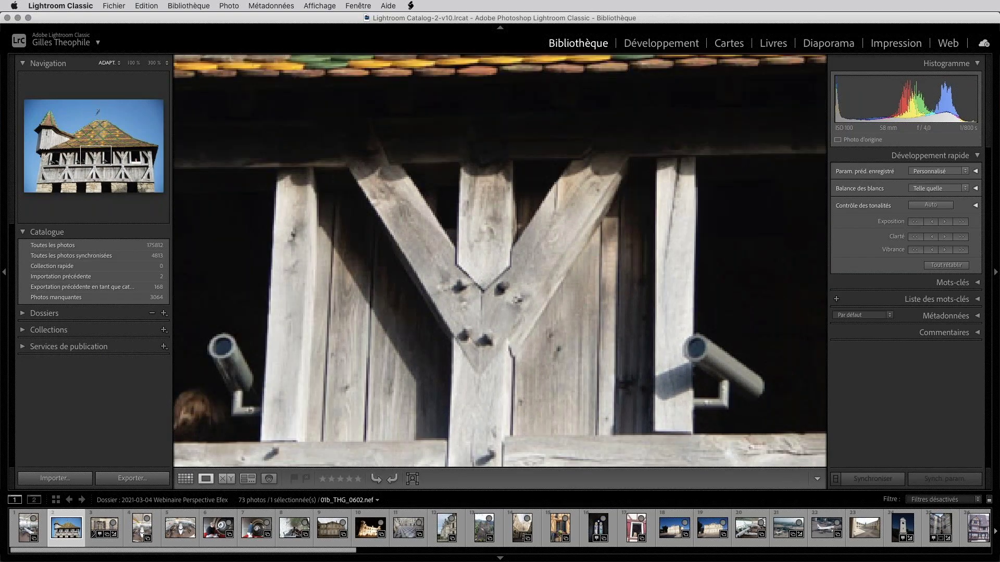
left_click(455, 376)
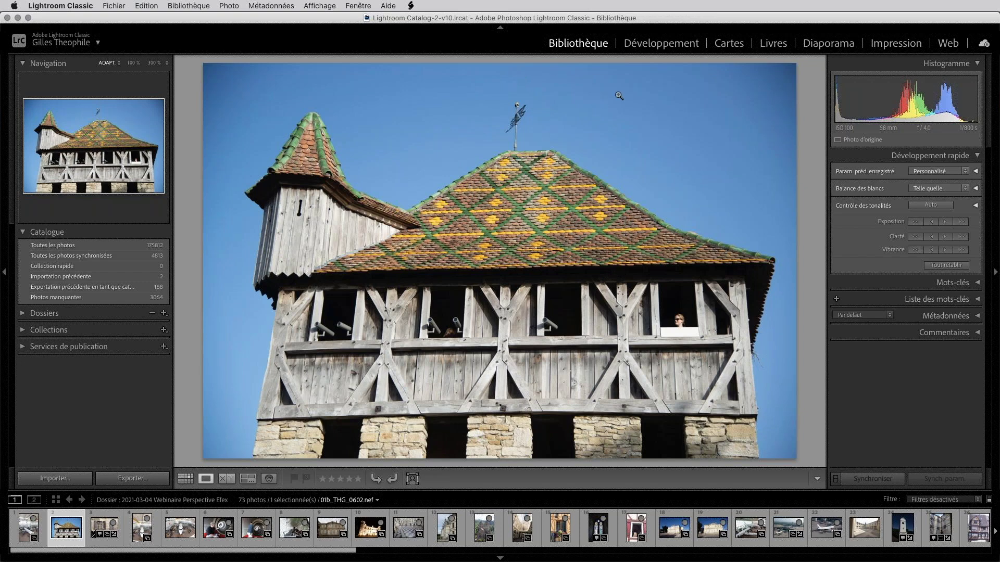
left_click(673, 45)
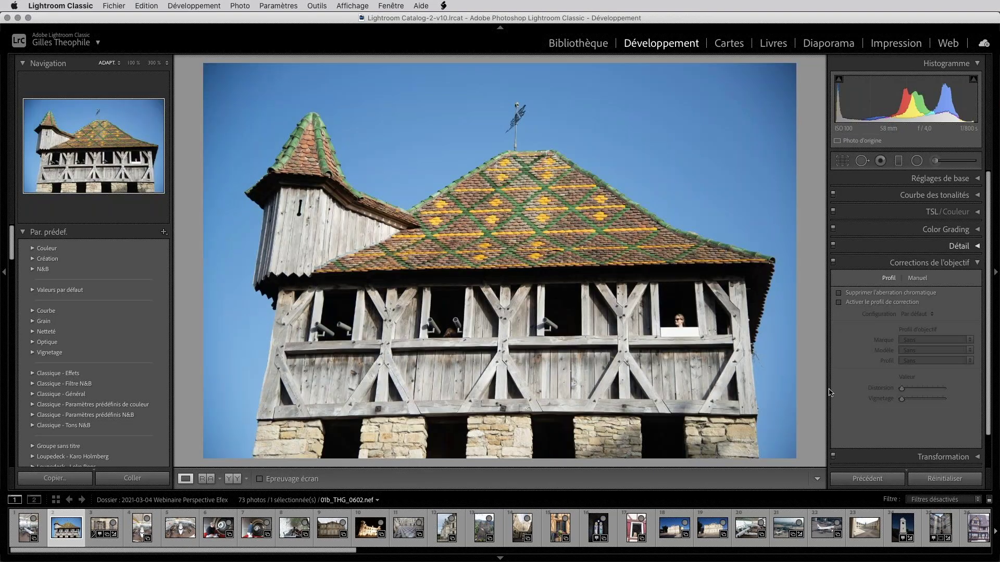
key("e")
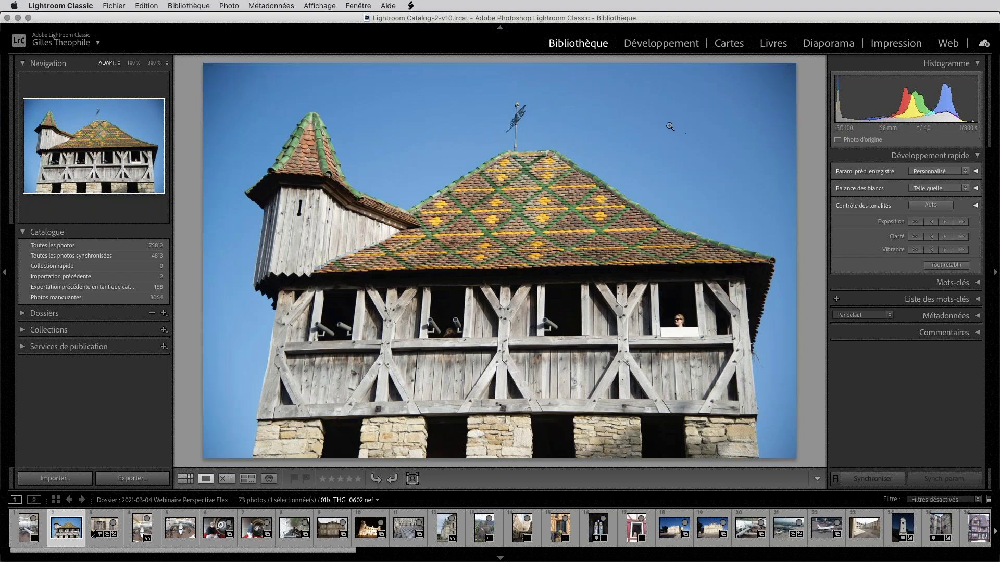
Send the photo to Perspective Efex as a TIFF copy with Lightroom corrections, in ProPhoto RVB, 16 bits, without compression
right_click(401, 101)
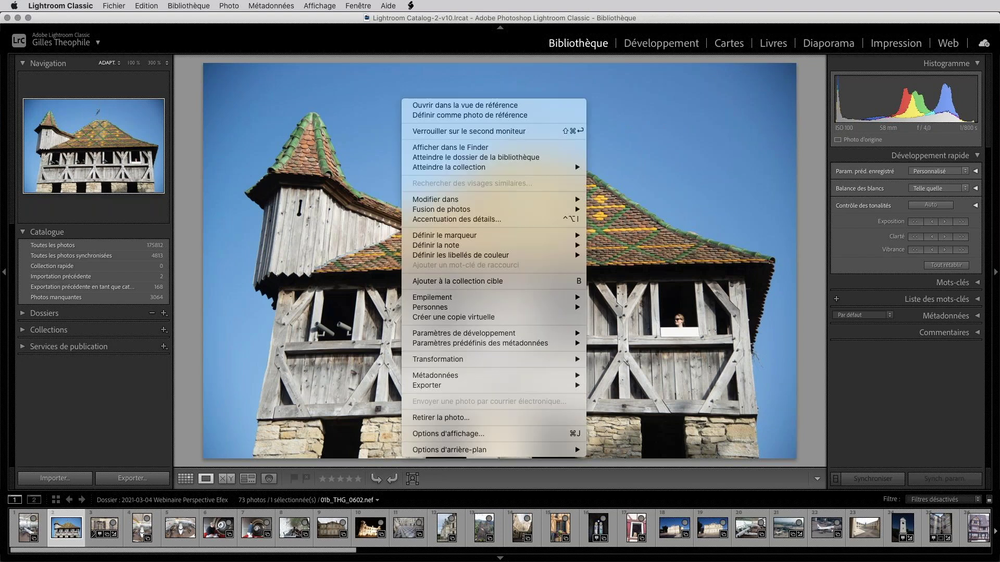
mouse_move(461, 199)
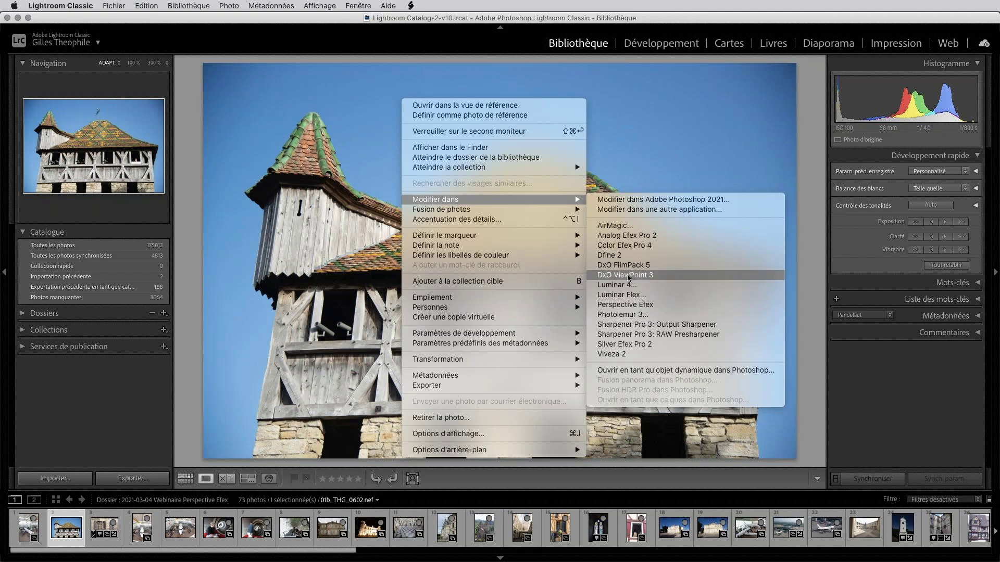
left_click(646, 306)
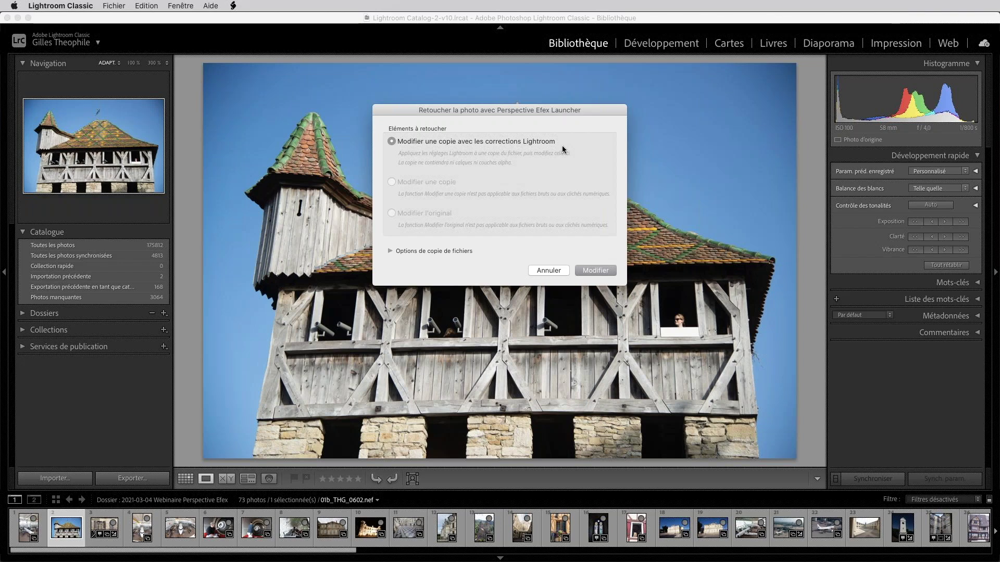
left_click(391, 252)
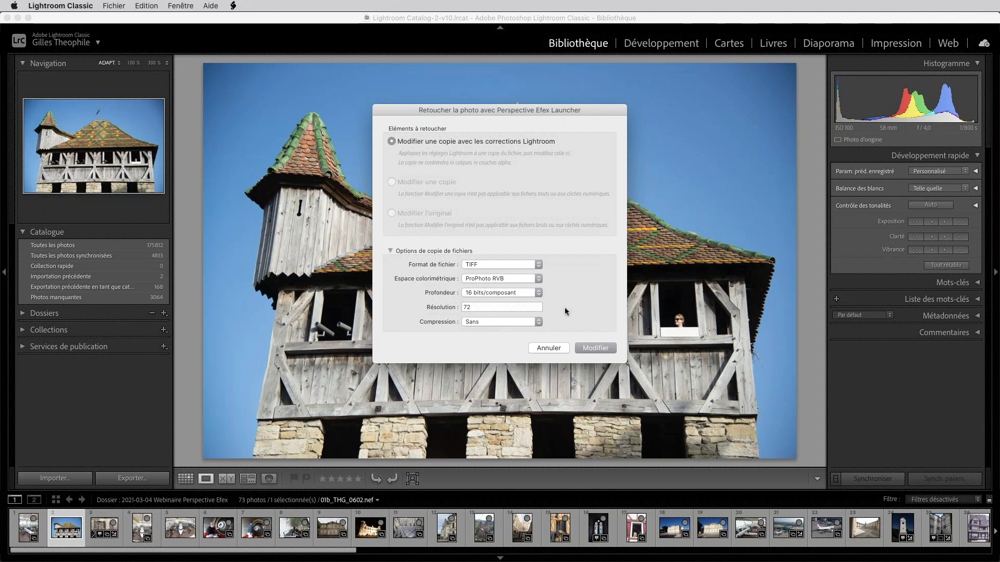
left_click(538, 278)
left_click(564, 273)
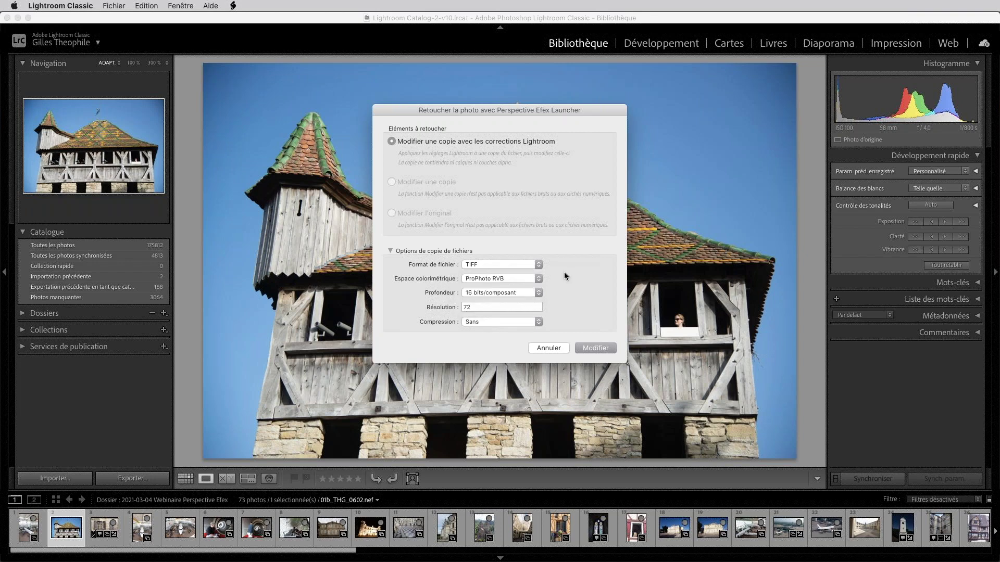
left_click(596, 350)
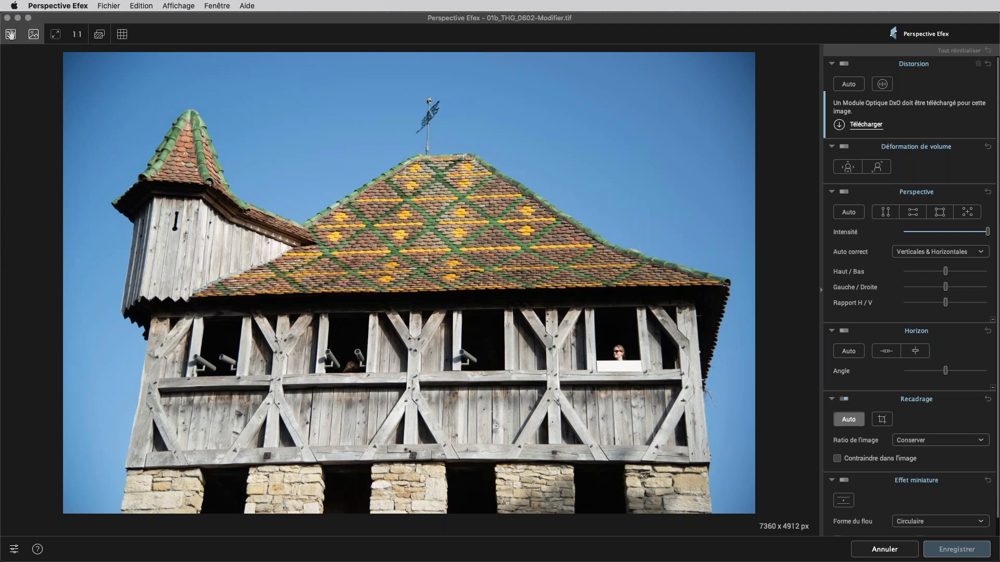
Examine the image in the before/after comparison and at 1:1, ending with the single image fitted to the window
left_click(11, 34)
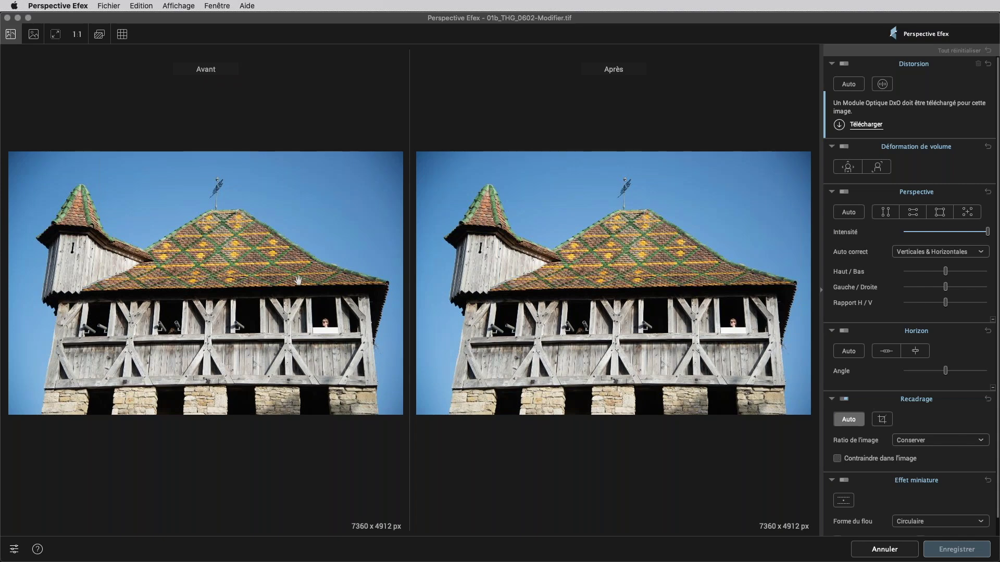
left_click(34, 34)
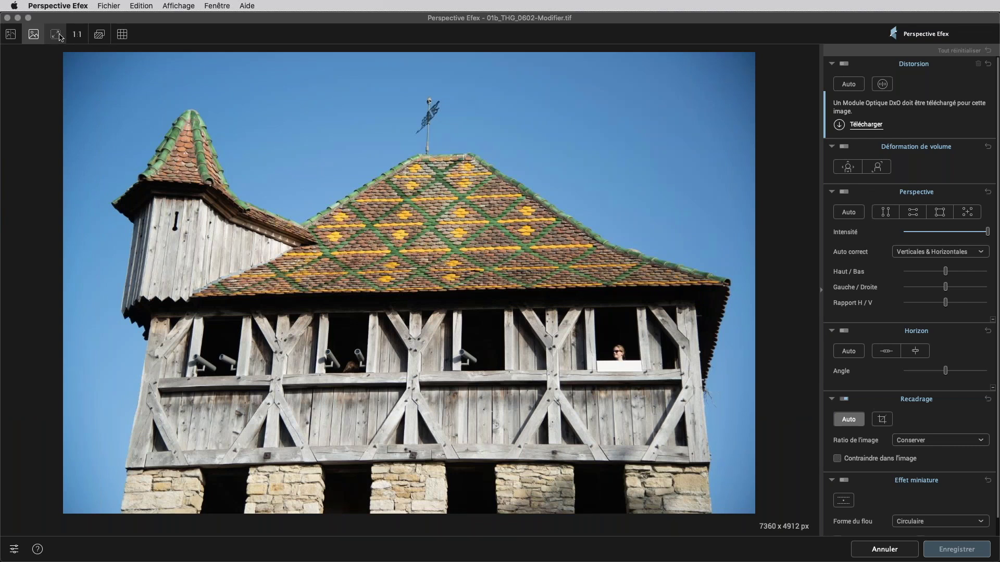
left_click(77, 34)
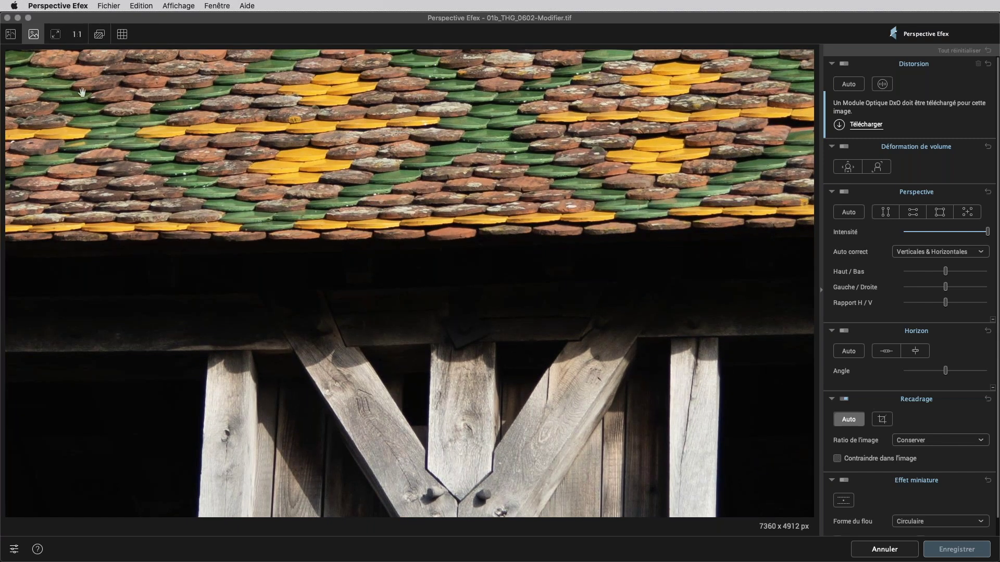
left_click(57, 40)
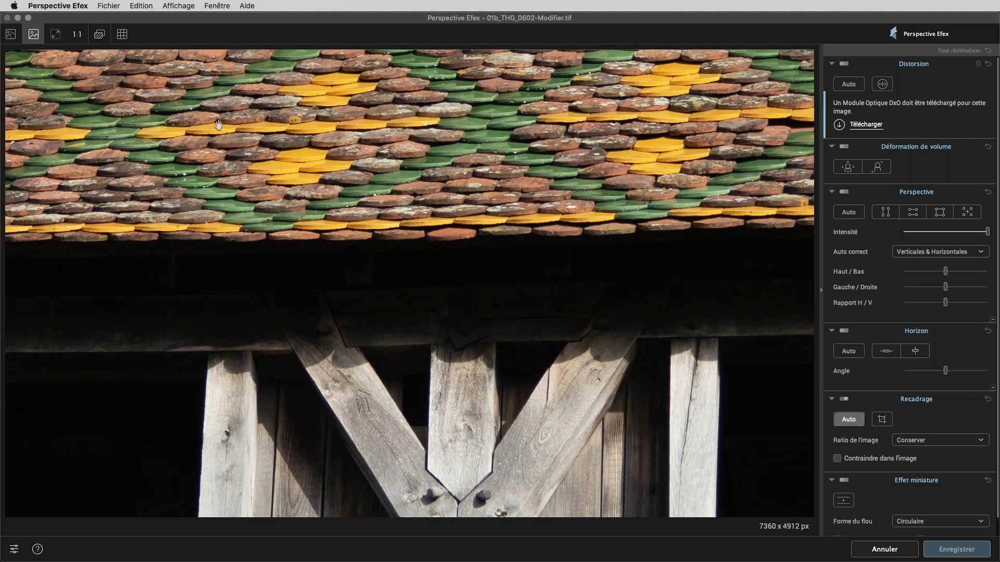
double_click(219, 125)
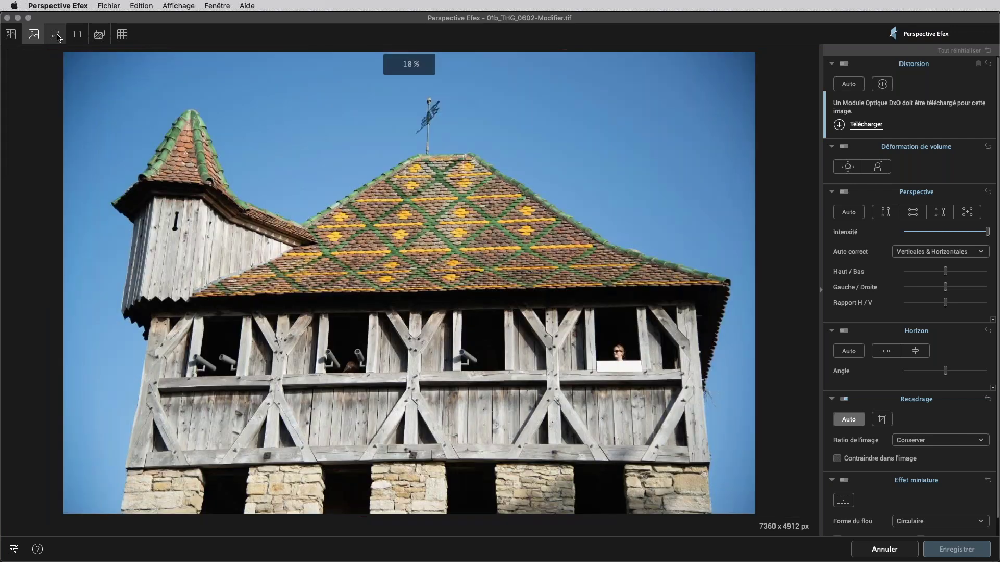
Lighten the background colour and enlarge the overlay grid in the preferences, displaying the grid only during the adjustment
left_click(122, 35)
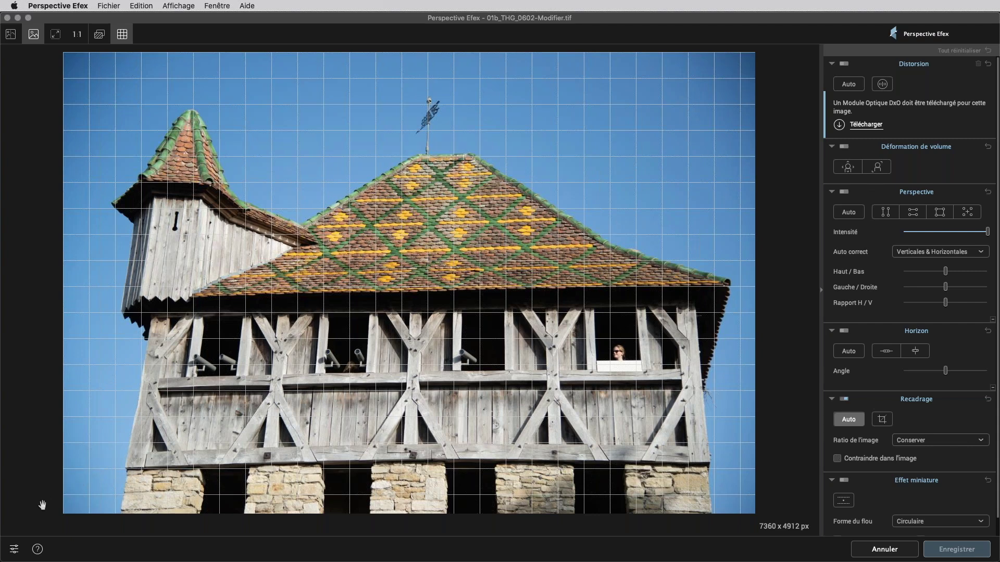
left_click(14, 550)
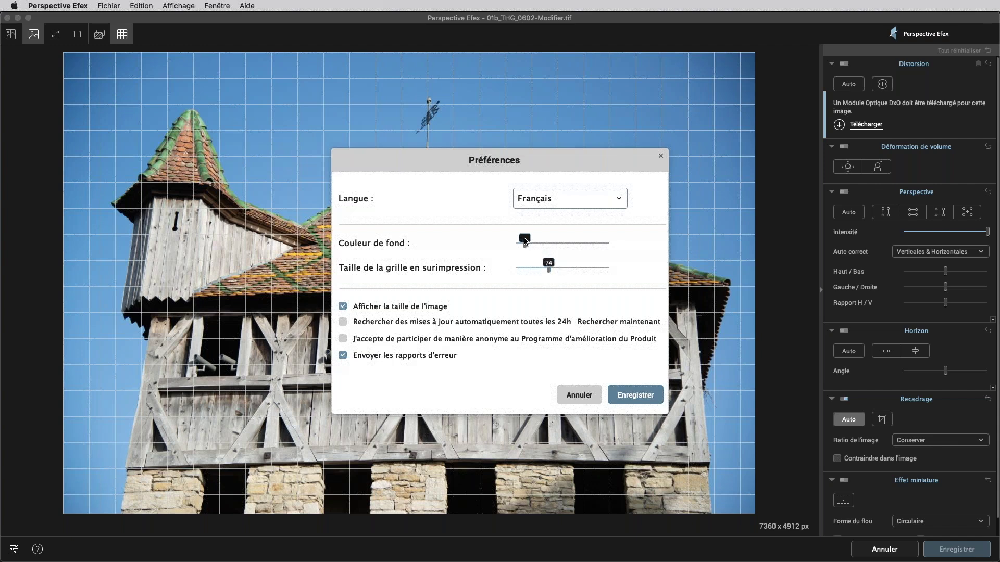
left_click_drag(524, 240, 542, 240)
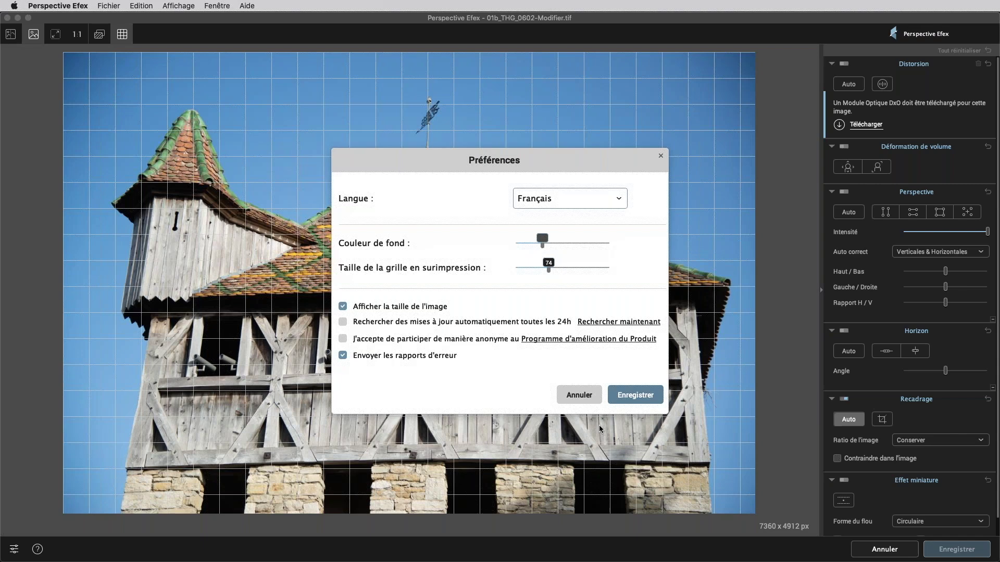
left_click(634, 395)
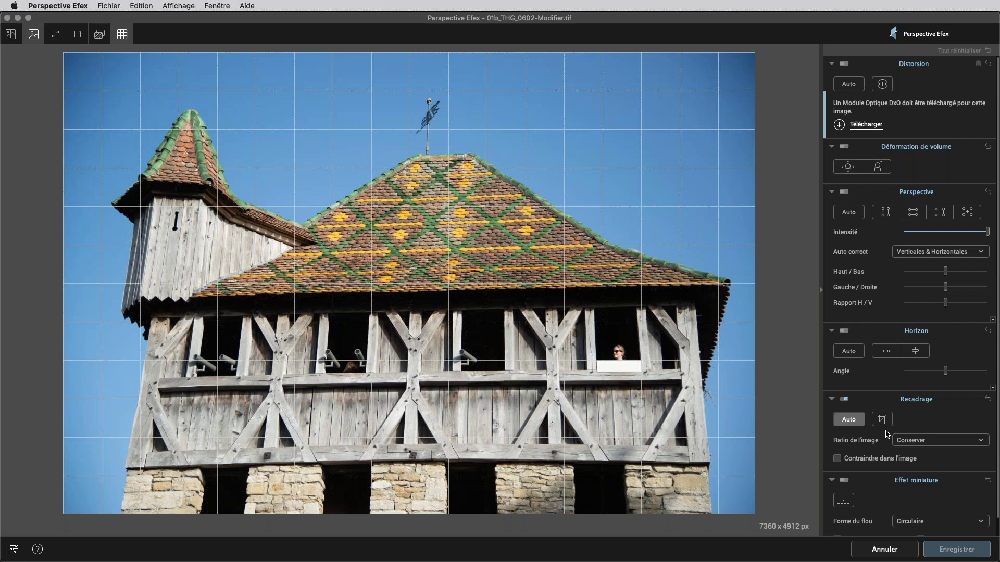
left_click(123, 37)
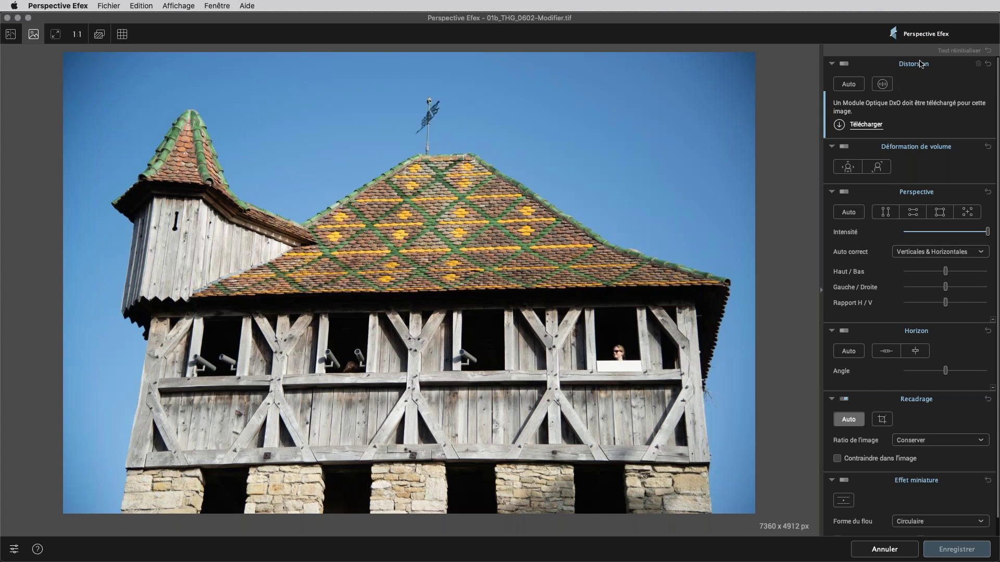
Download the DxO optics module for the Nikon D800 + AF-S NIKKOR 24-120mm f/4G ED VR and keep the distortion intensity at 100
left_click(862, 125)
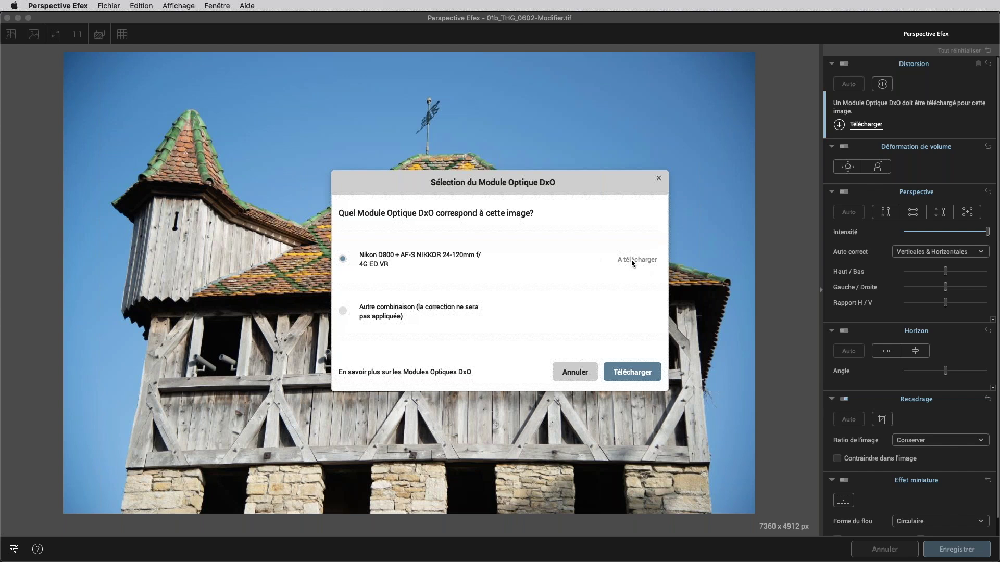
left_click(635, 374)
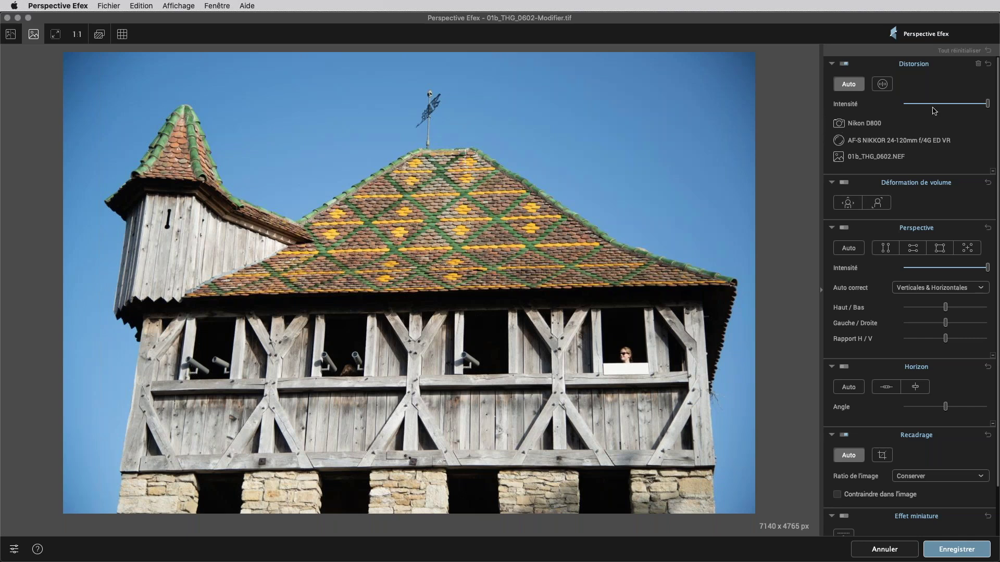
left_click_drag(934, 107, 986, 108)
left_click_drag(919, 112, 988, 111)
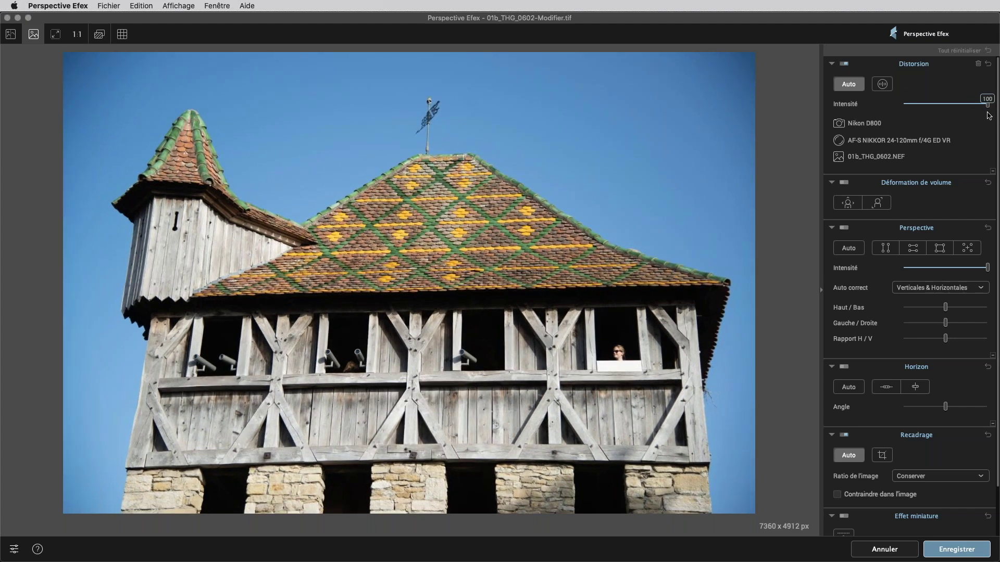
left_click(906, 105)
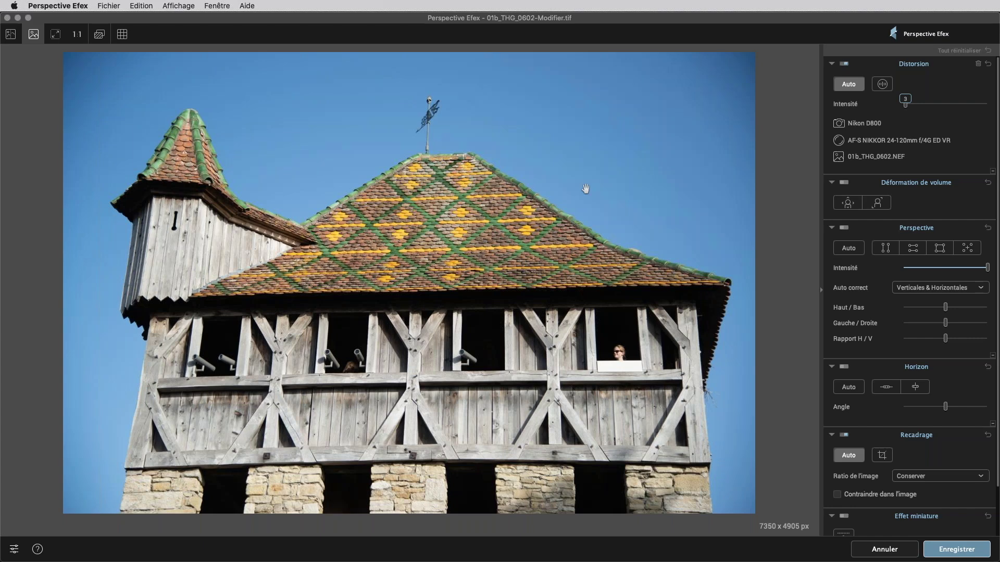
left_click_drag(905, 103, 987, 107)
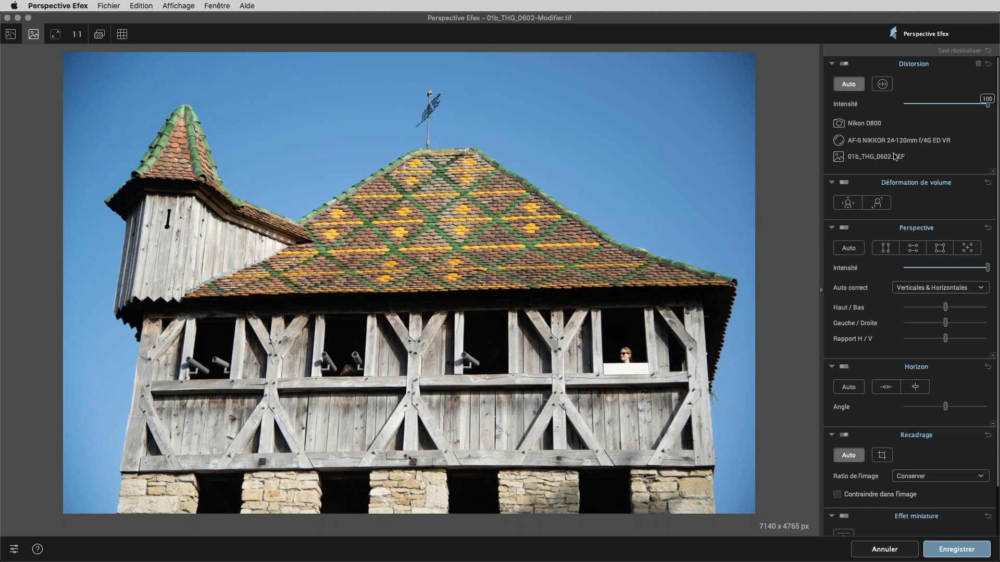
Try the manual Barillet and Coussinet distortion corrections, and save the image with the automatic correction
mouse_move(894, 156)
left_click(881, 84)
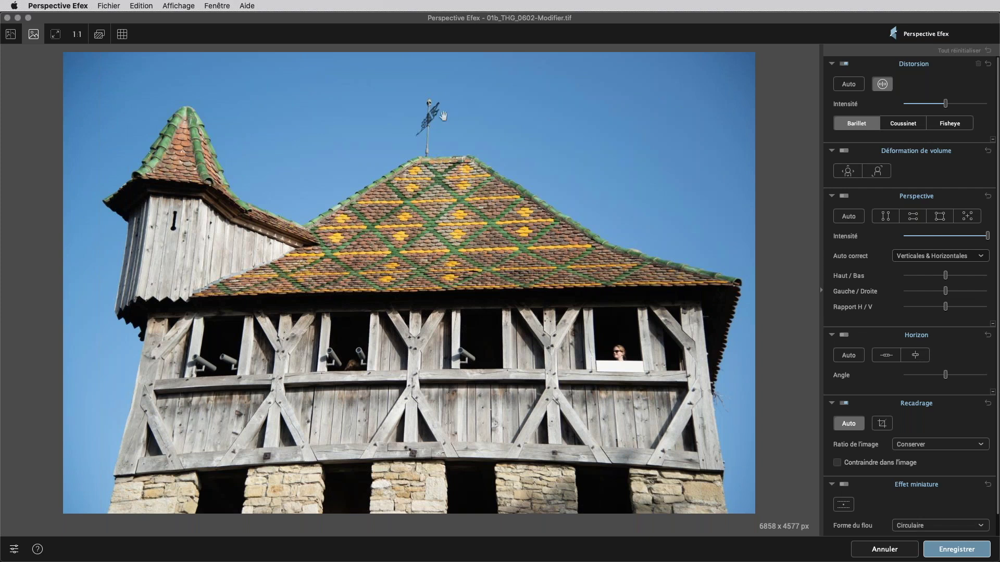
left_click(902, 123)
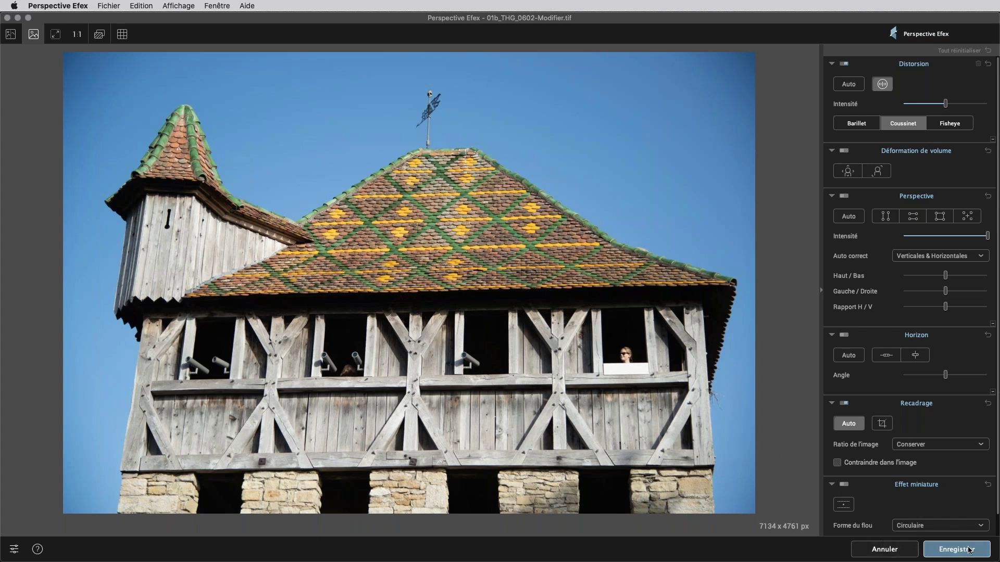
left_click(849, 85)
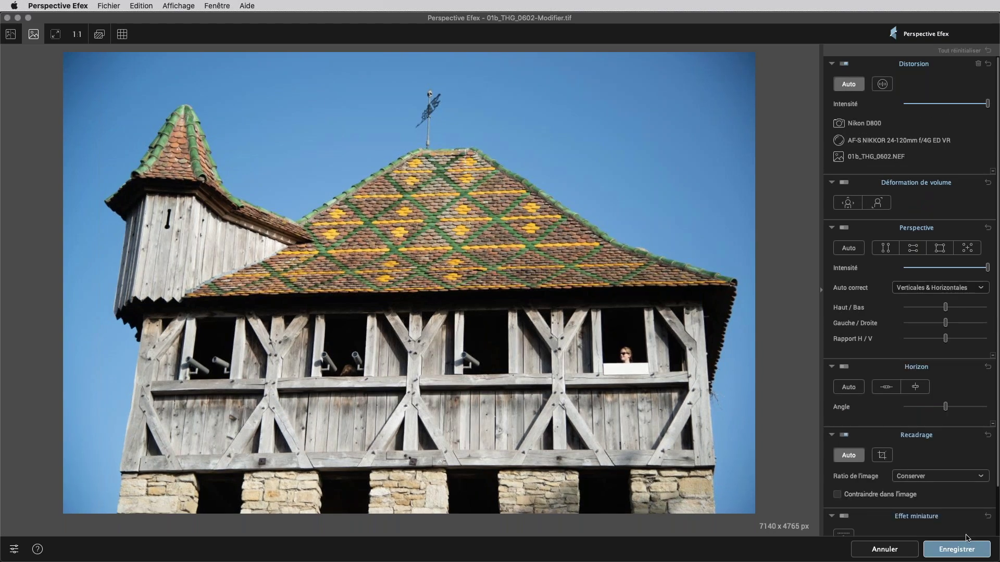
left_click(967, 551)
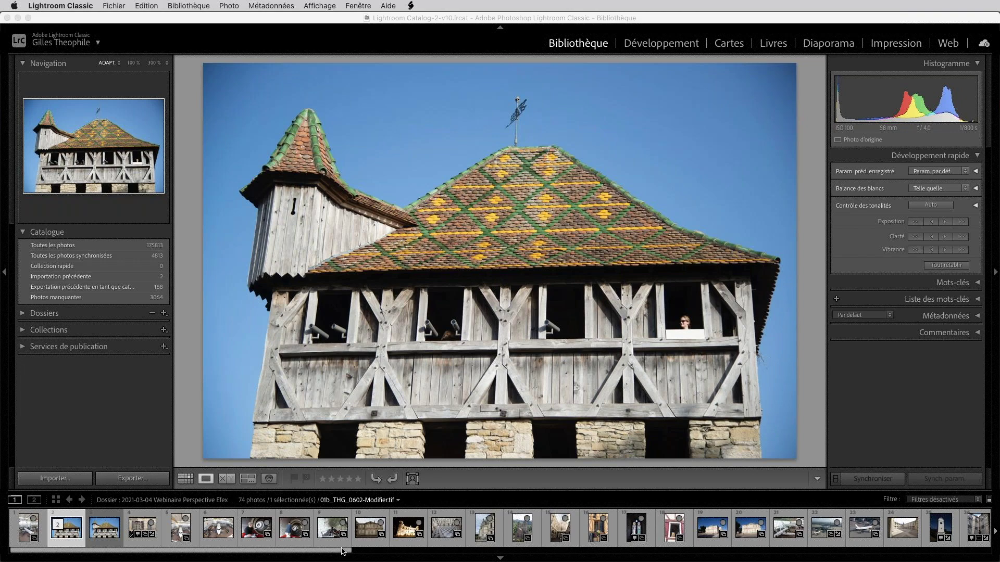
Browse the library as a grid and select the fisheye hangar photo IMG_5740-Modifier.tif
left_click_drag(343, 551, 518, 551)
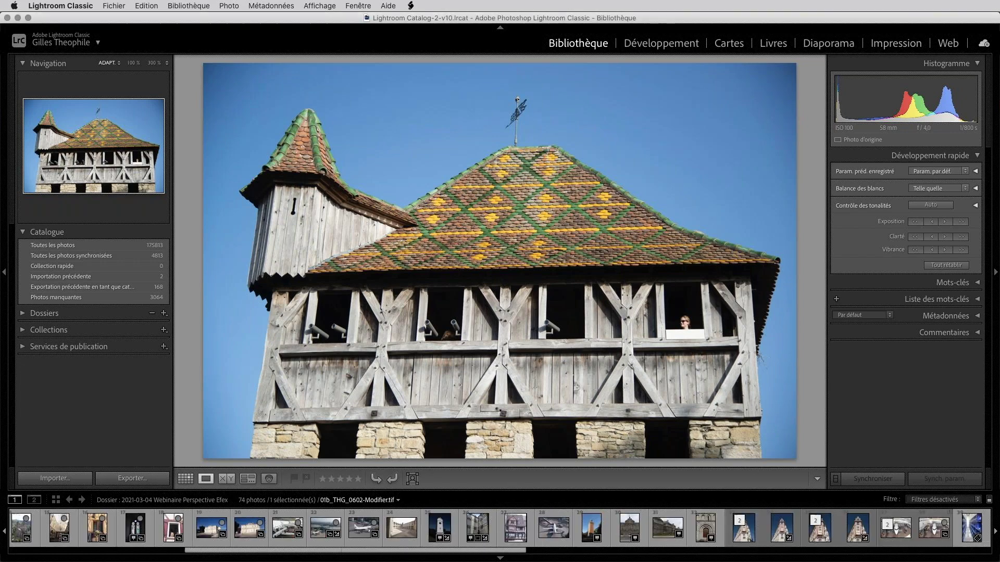
key("g")
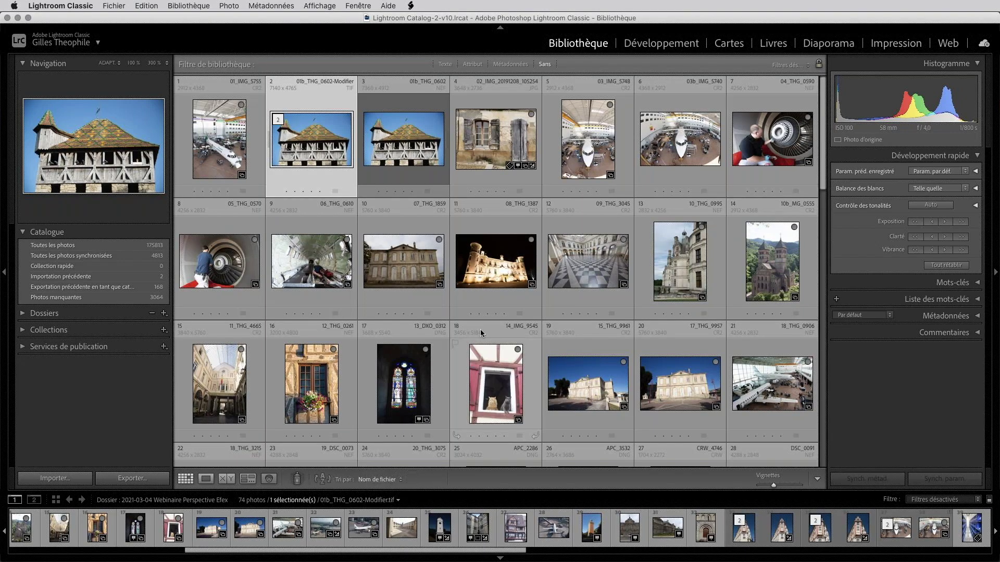
scroll(480, 331, "down", 2)
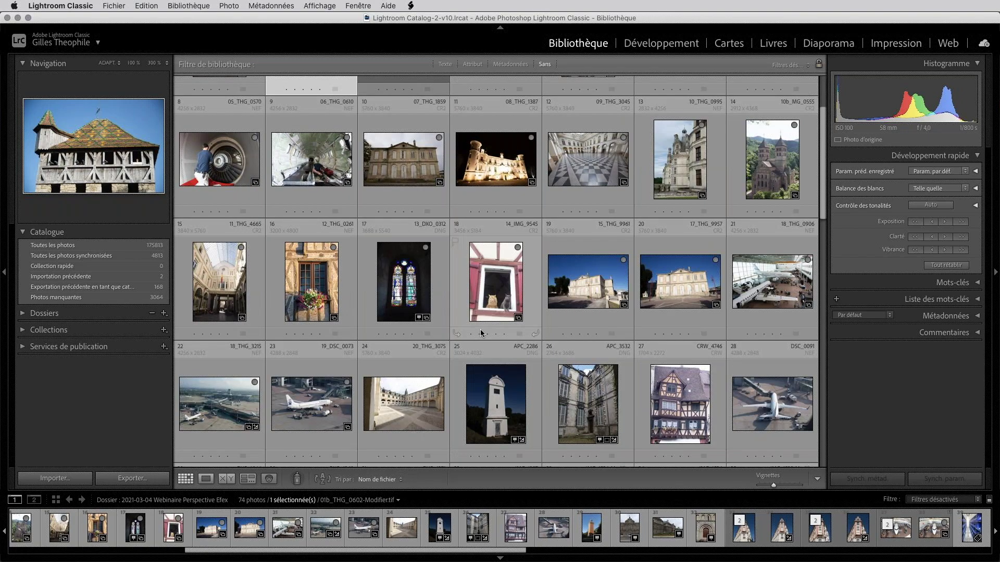
scroll(480, 333, "down", 3)
scroll(480, 334, "down", 3)
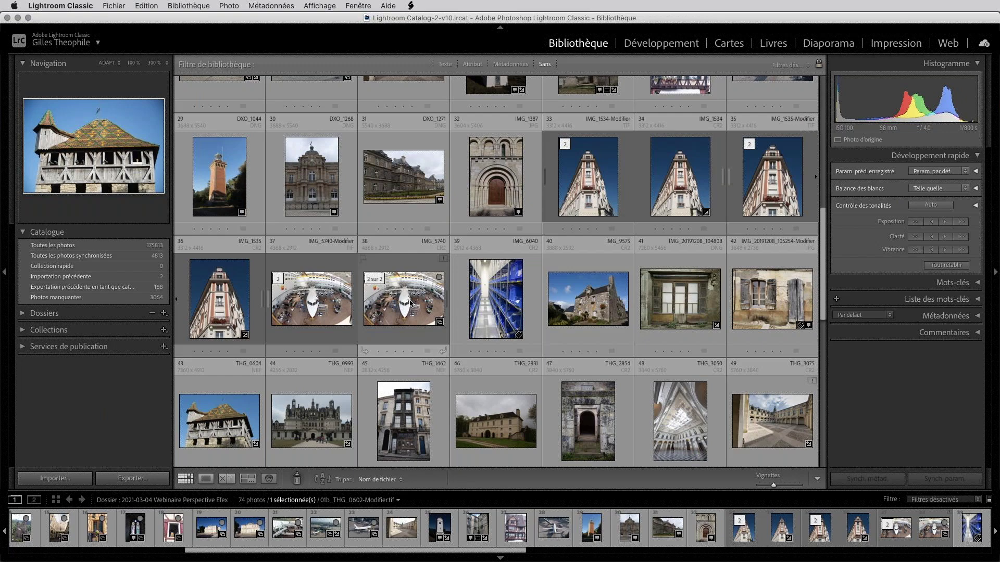
left_click(411, 304)
scroll(419, 320, "down", 3)
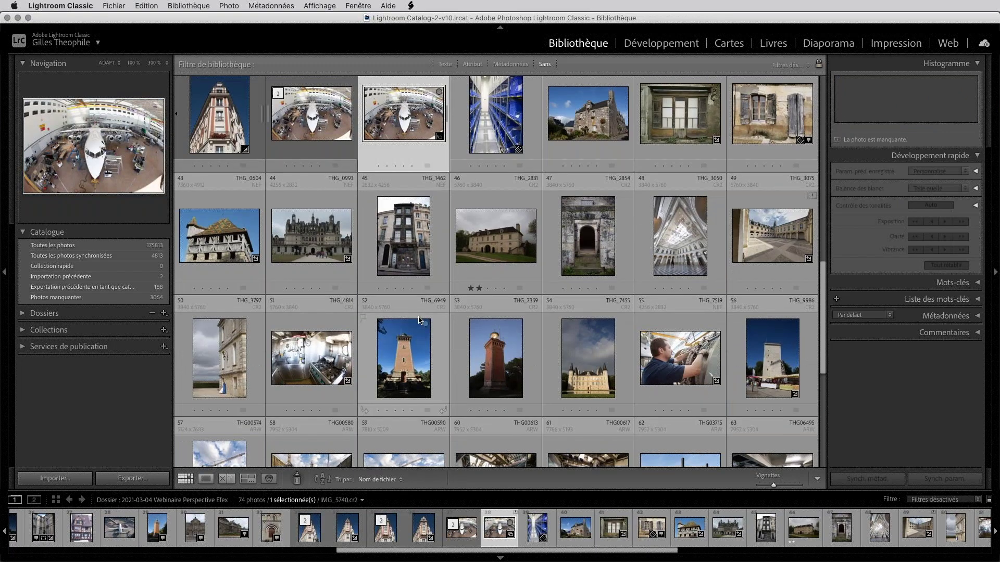
scroll(417, 314, "up", 5)
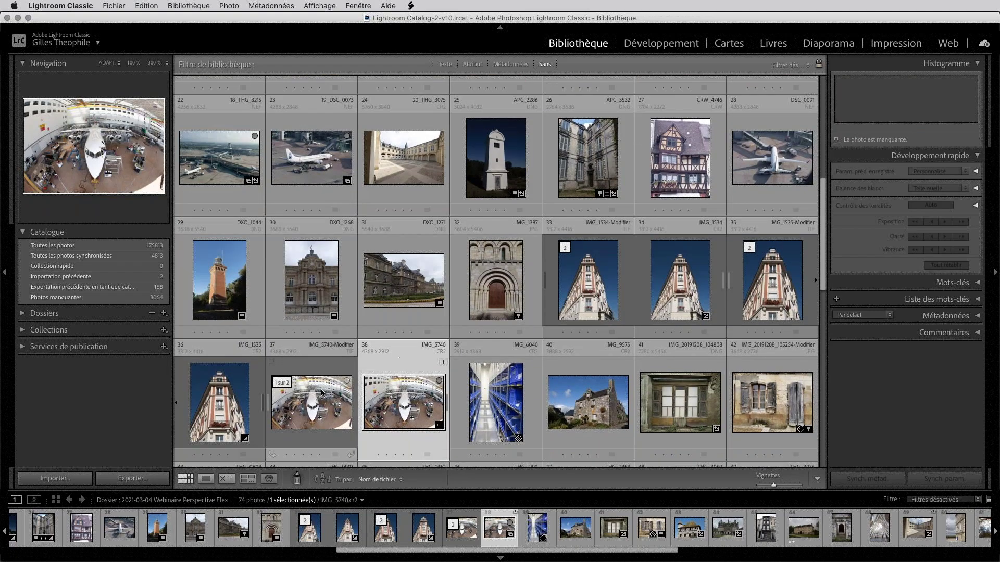
left_click(321, 393)
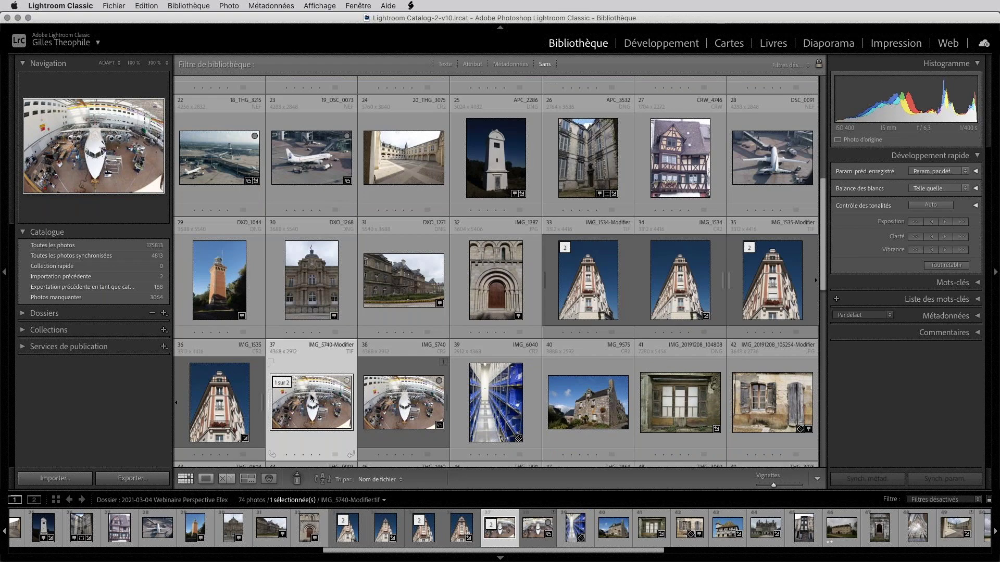
Open the selected hangar TIFF in Perspective Efex, editing the original file instead of a copy
right_click(309, 398)
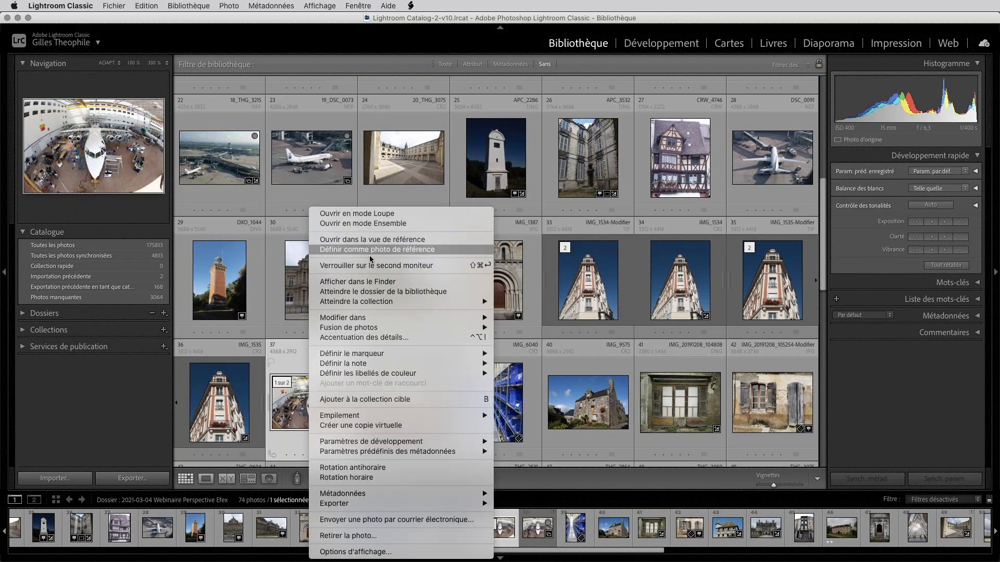
mouse_move(376, 319)
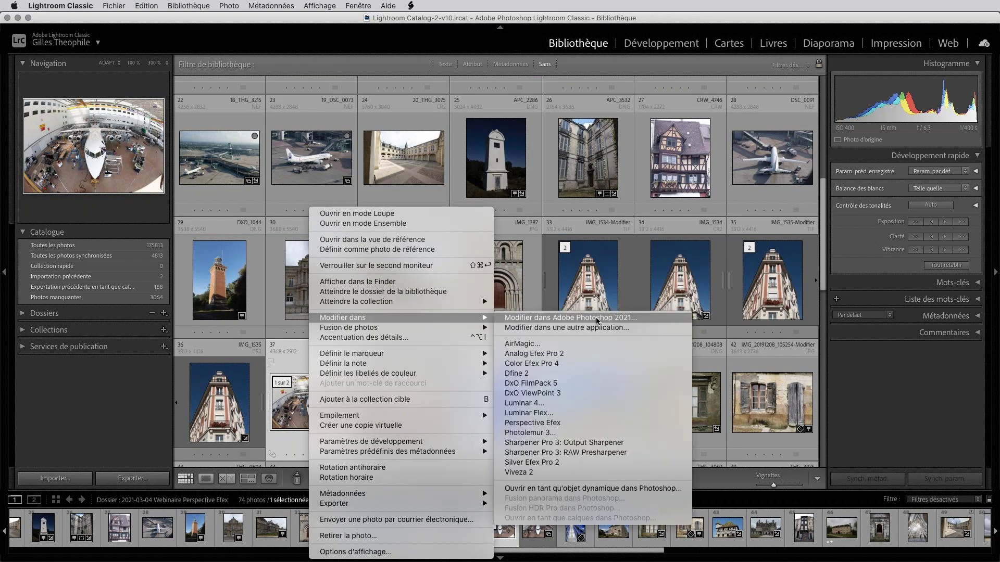
left_click(594, 423)
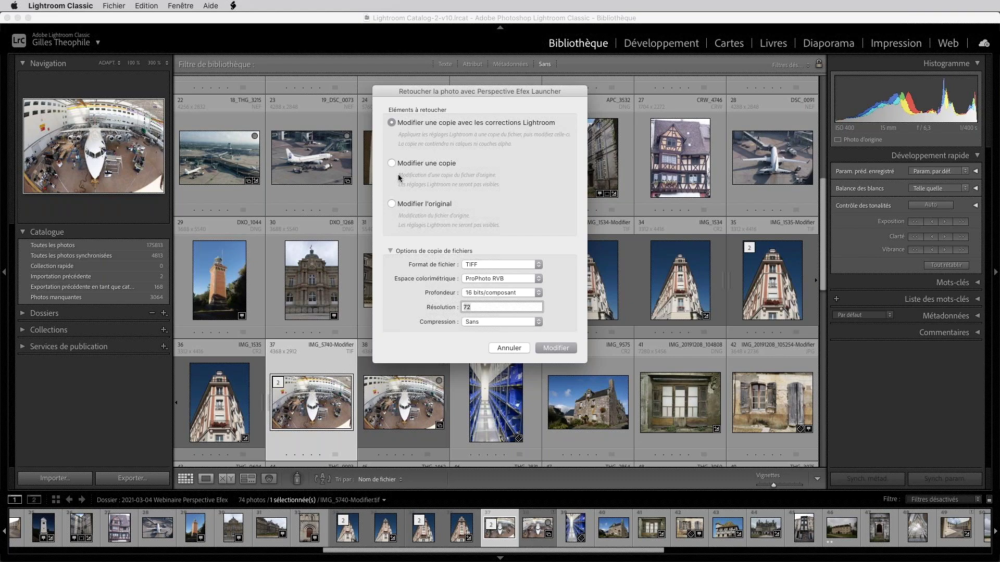
left_click(392, 204)
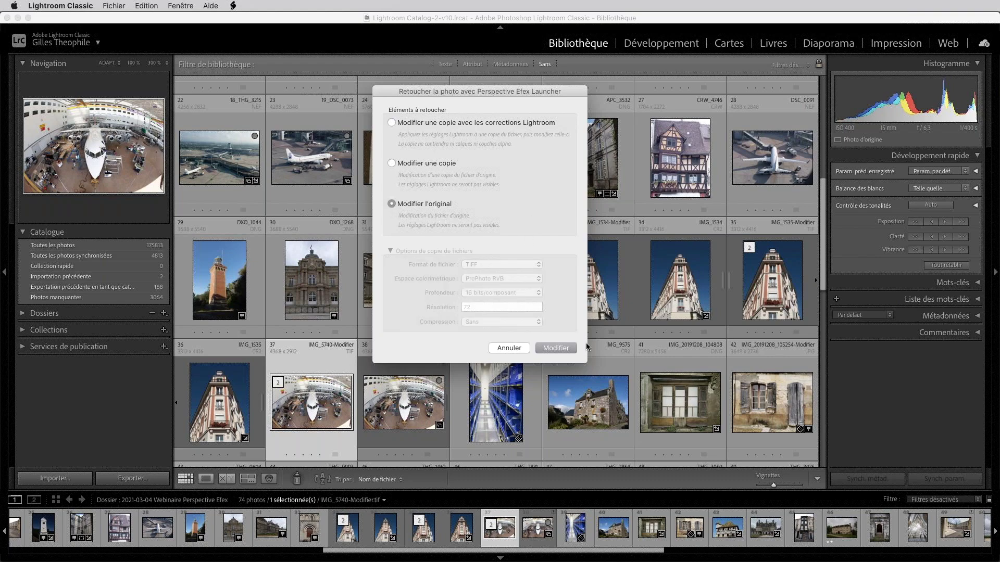
left_click(555, 348)
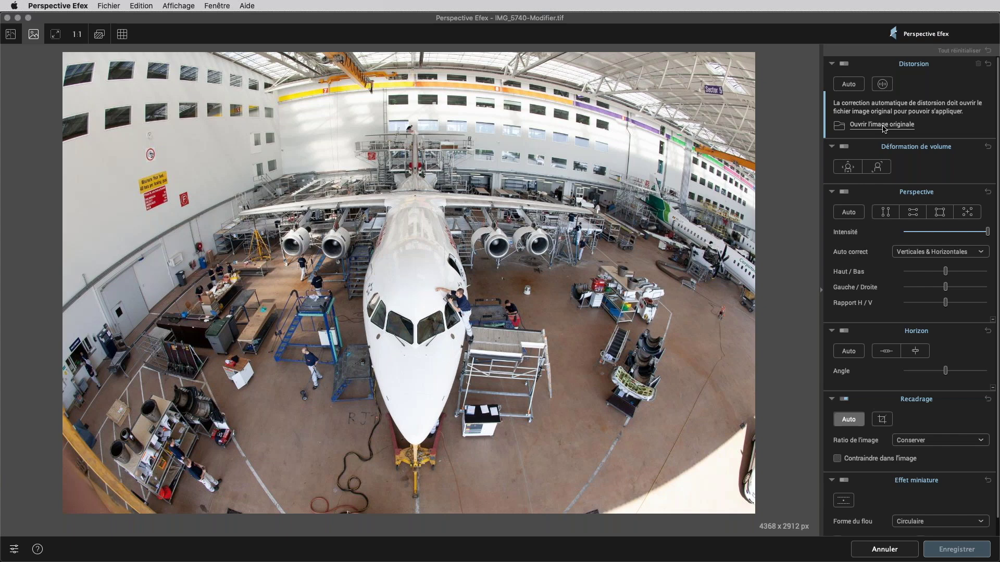
Read why the automatic distortion correction needs the original image, and supply 03b_IMG_5740.cr2 as that file
left_click(884, 125)
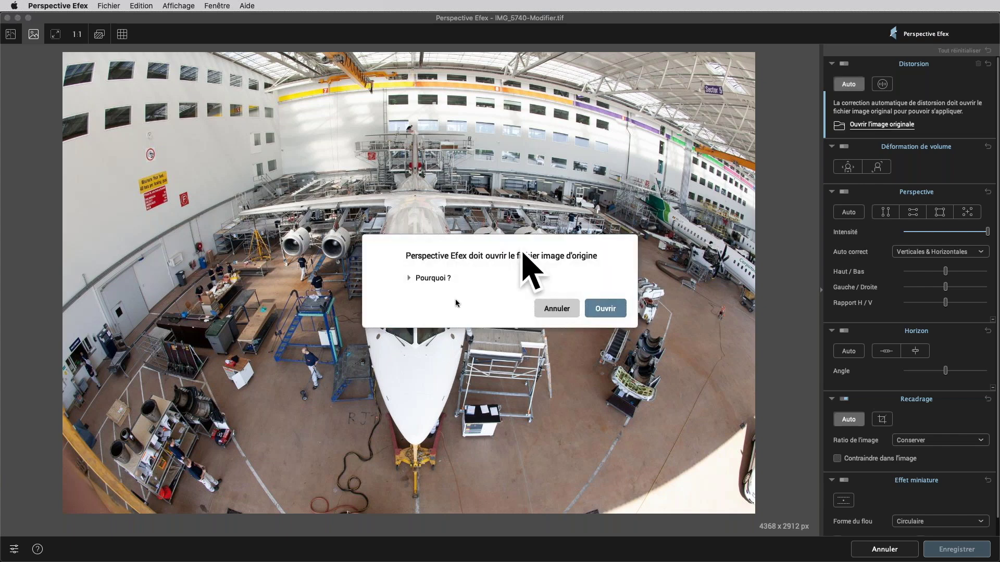
left_click(492, 279)
left_click(613, 380)
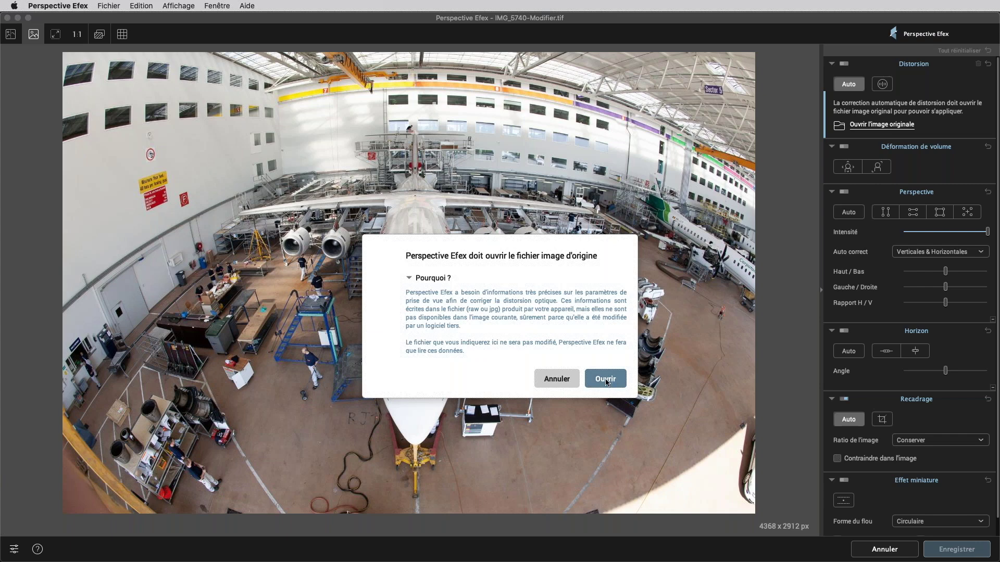
left_click(607, 383)
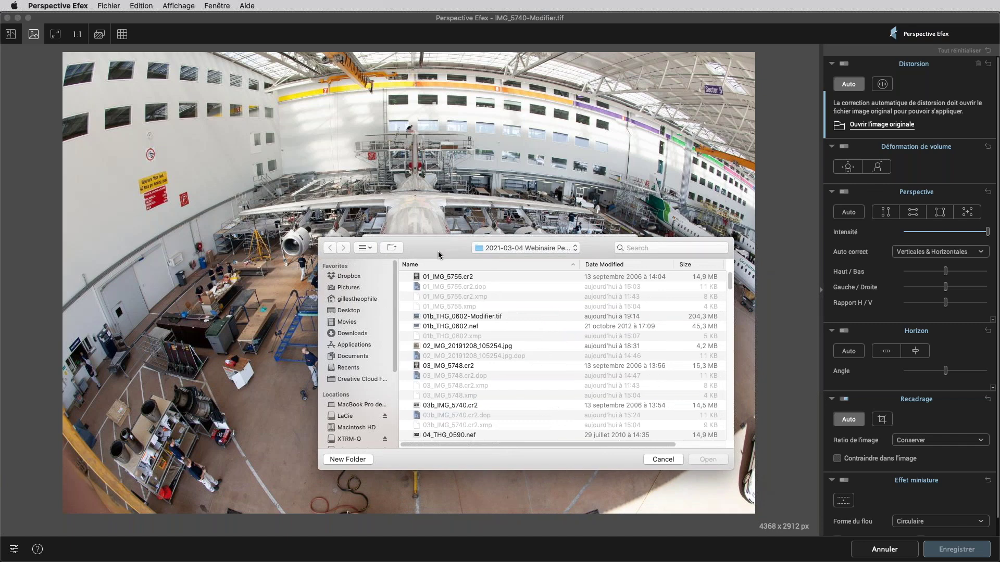
left_click_drag(438, 255, 426, 227)
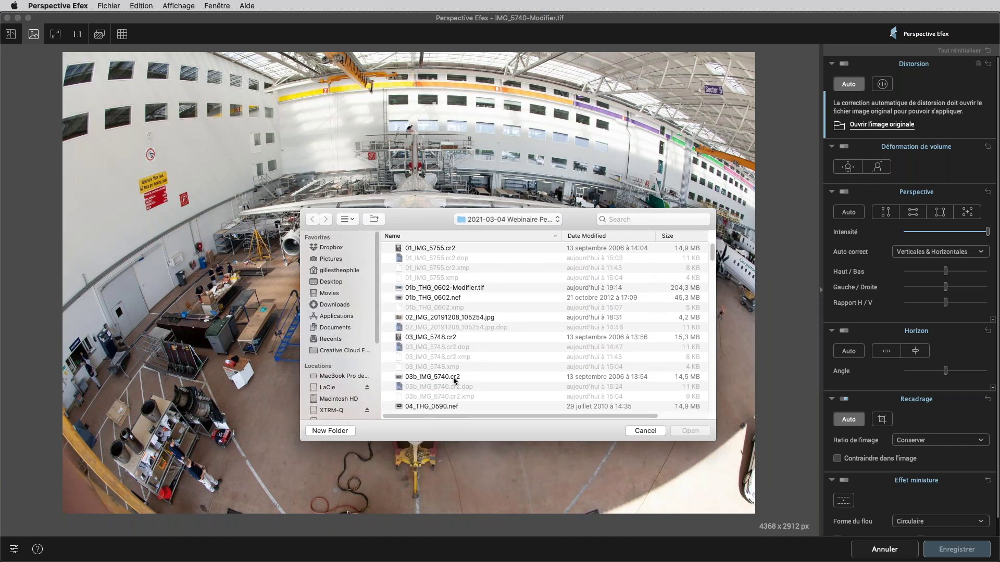
scroll(453, 376, "down", 2)
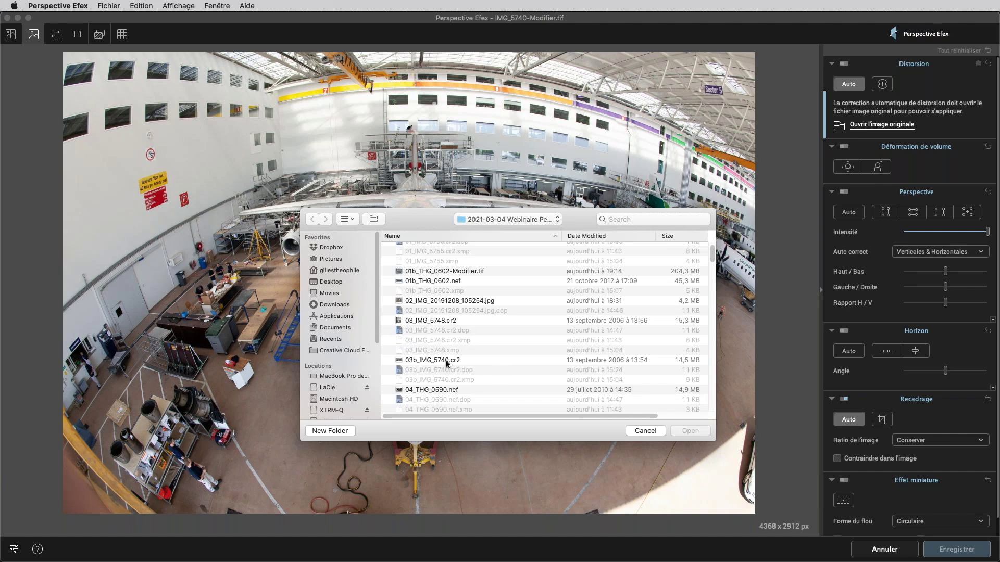
left_click(430, 359)
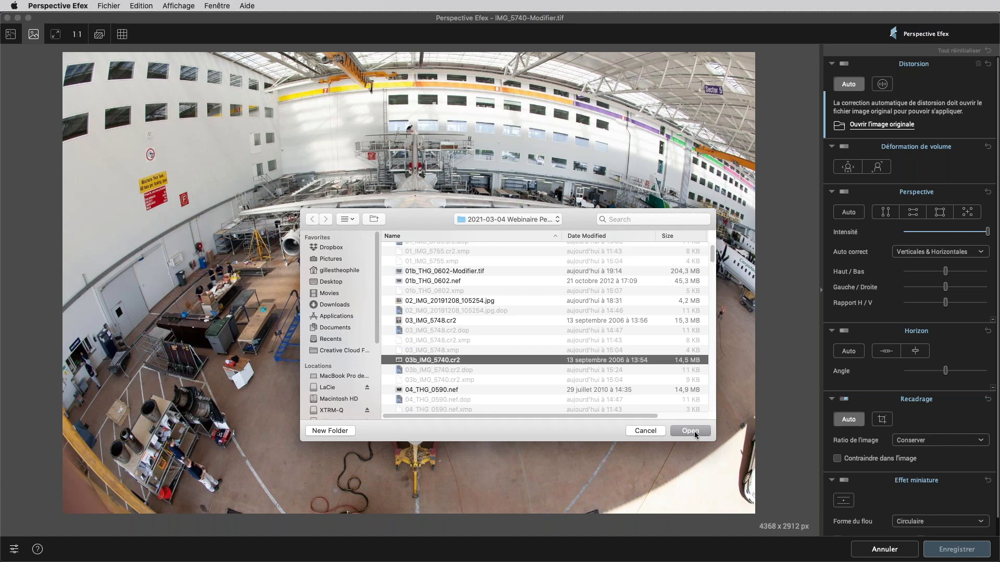
key("Return")
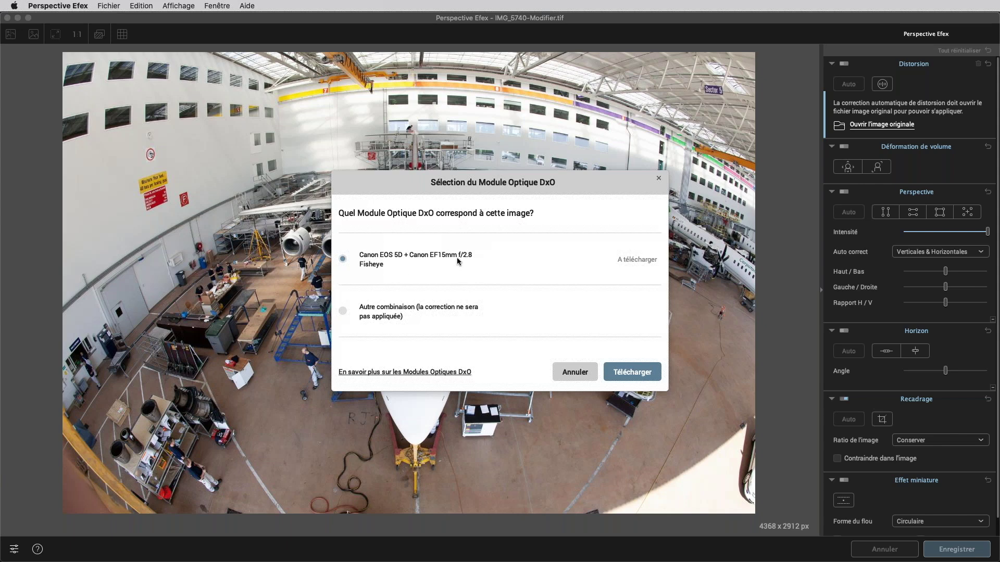
Download the optics module for the Canon EOS 5D + Canon EF15mm f/2.8 Fisheye and set the automatic distortion intensity to 63
left_click(634, 376)
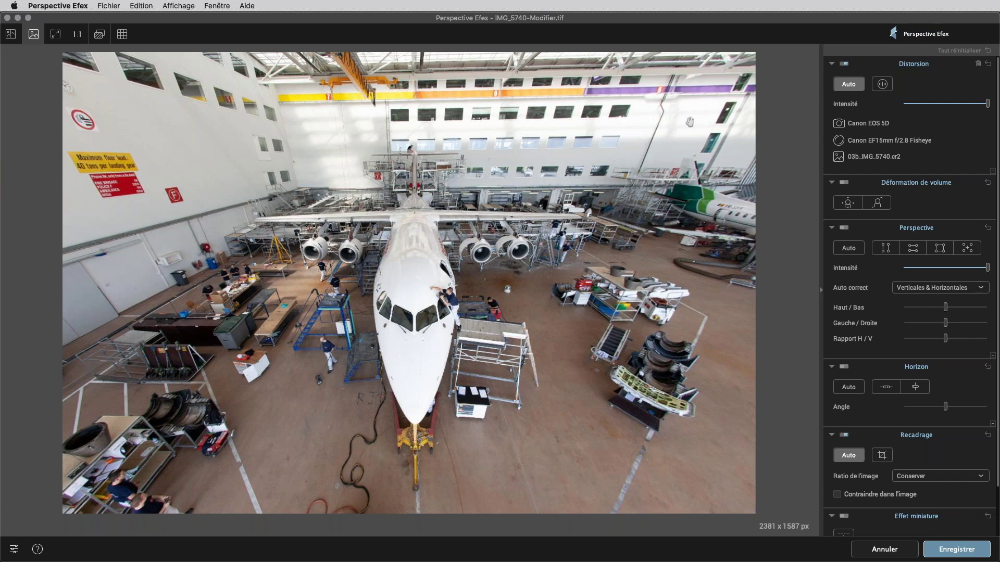
mouse_move(987, 106)
left_click_drag(988, 108, 956, 112)
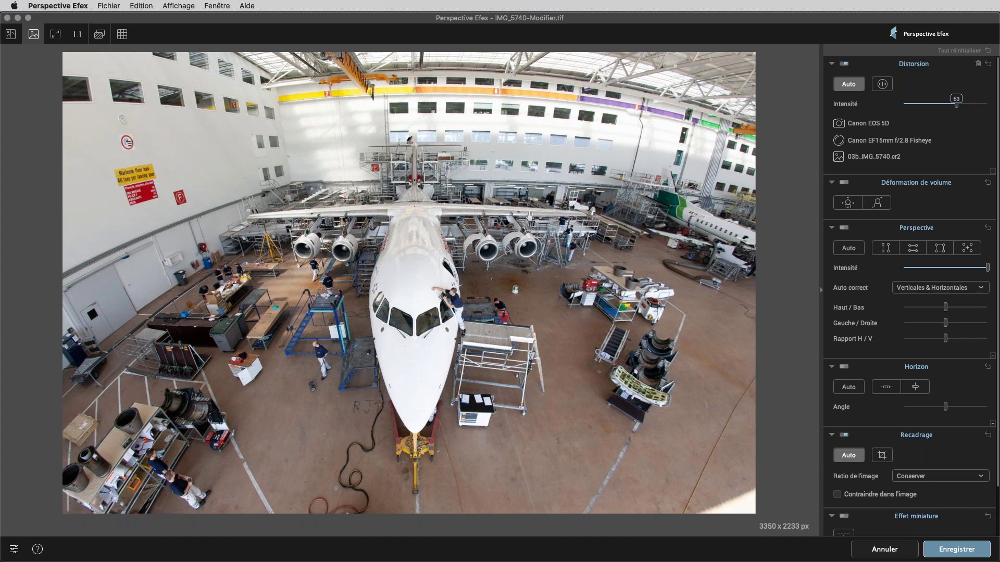
Try the manual Fisheye distortion correction at intensities 64 and 40, and return to Lightroom Classic without saving the hangar photo
left_click(882, 85)
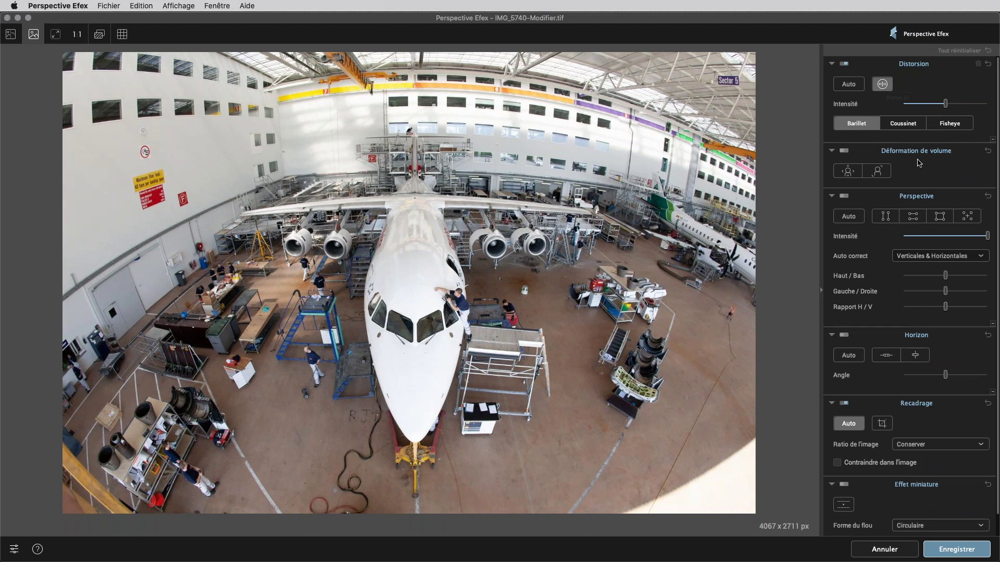
left_click(948, 128)
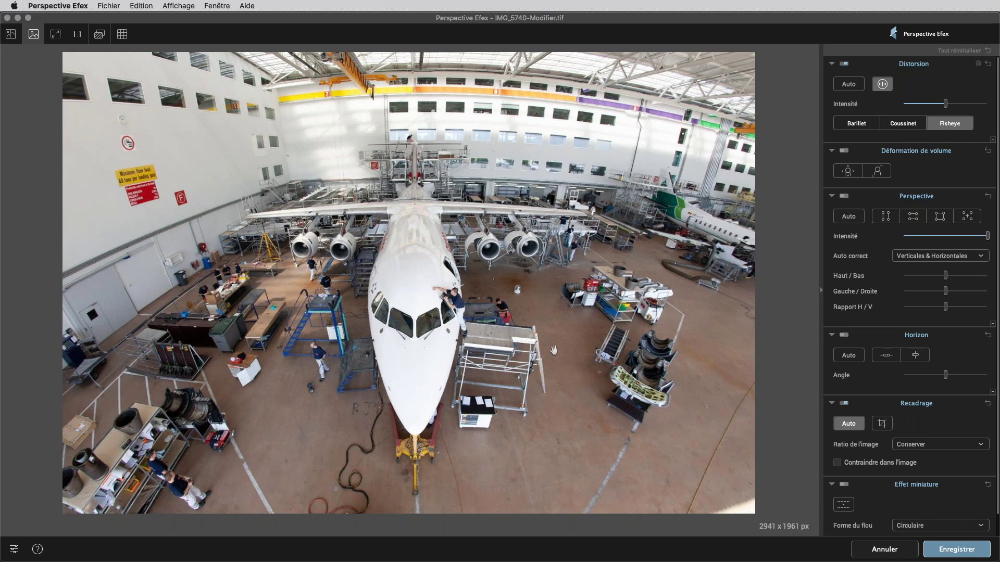
mouse_move(944, 104)
left_click_drag(945, 105, 956, 105)
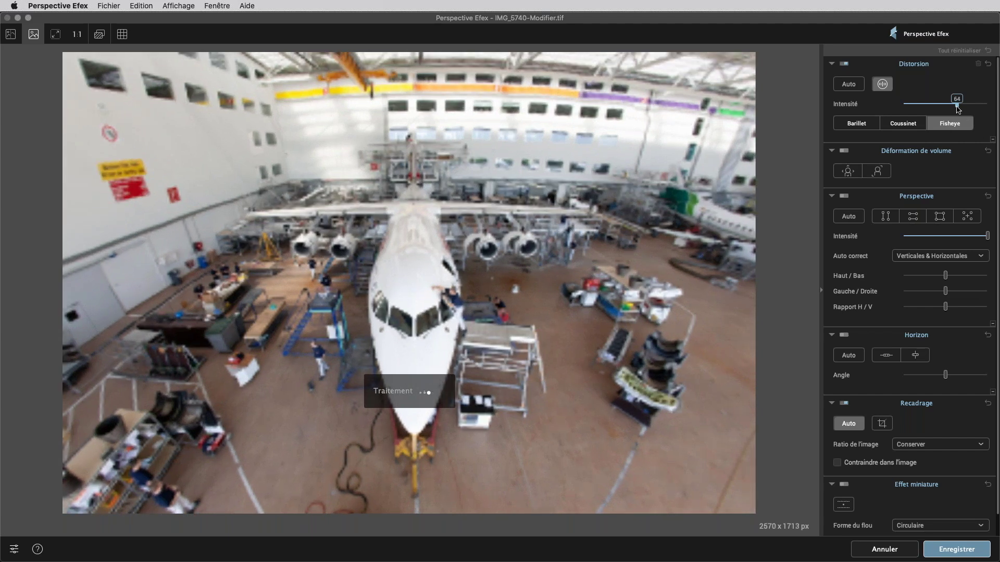
left_click_drag(957, 105, 936, 105)
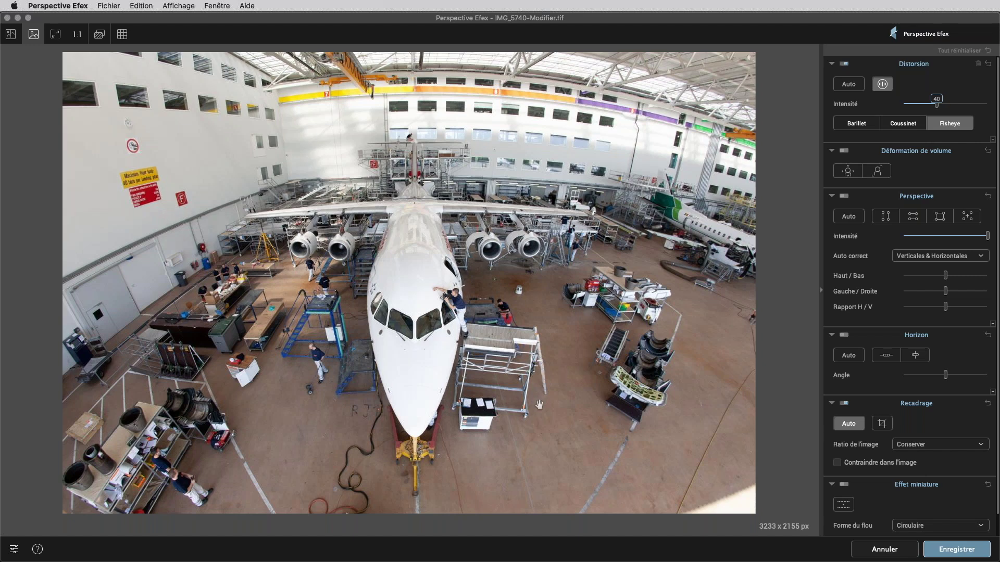
left_click(894, 550)
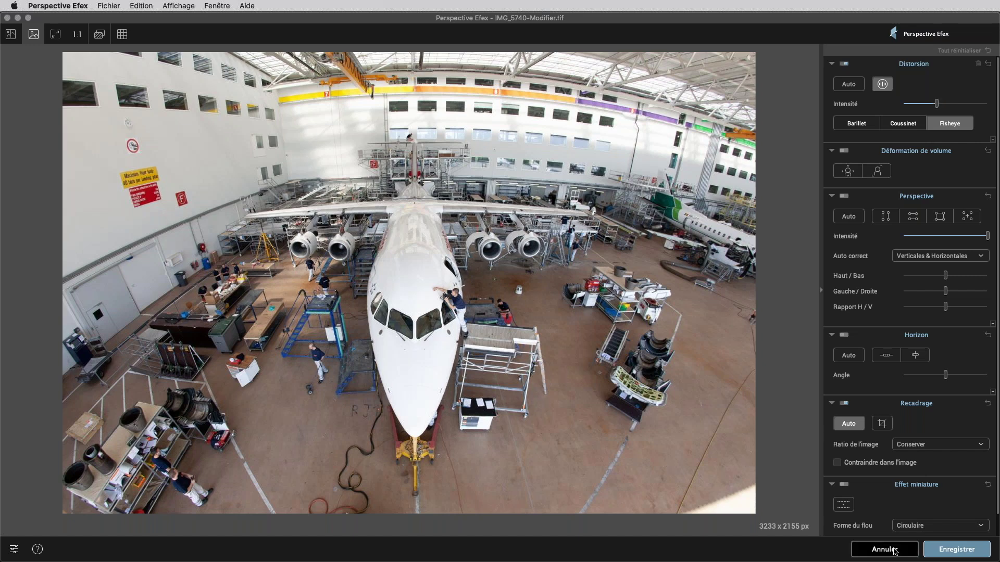
left_click(469, 304)
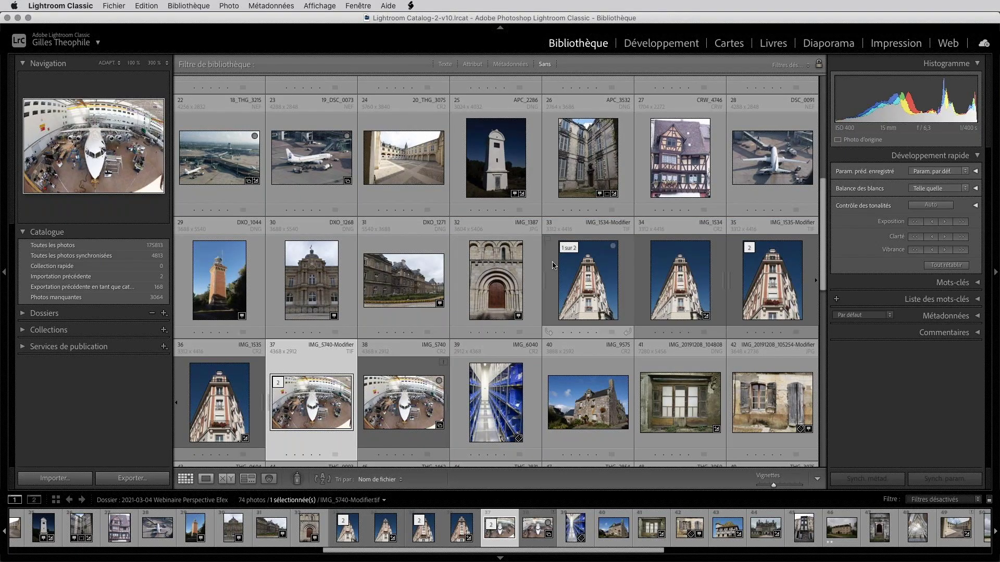
Show the turbine photo 04_THG_0590.nef in the loupe view and check its shooting information overlay
scroll(551, 261, "up", 5)
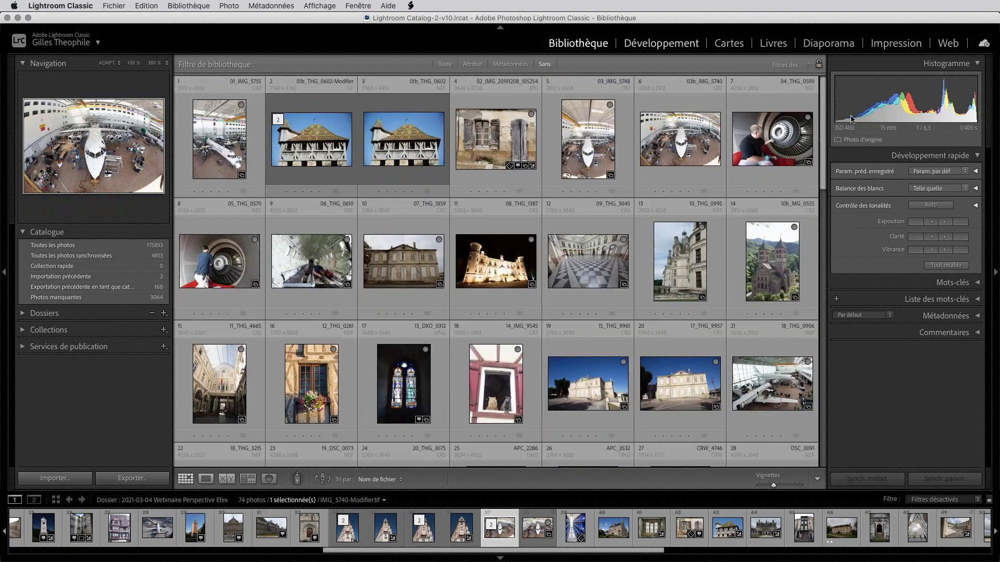
double_click(774, 141)
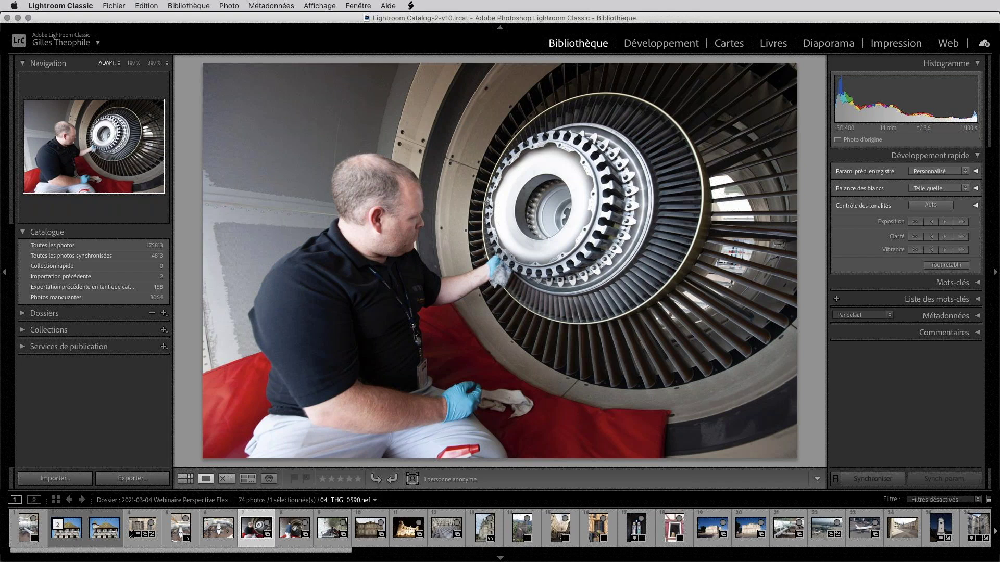
key("i")
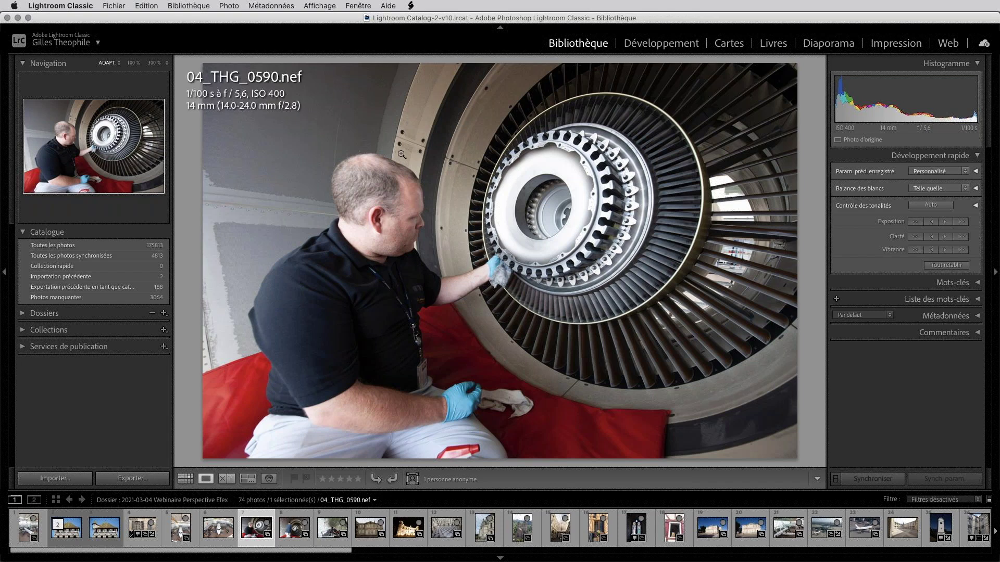
key("i")
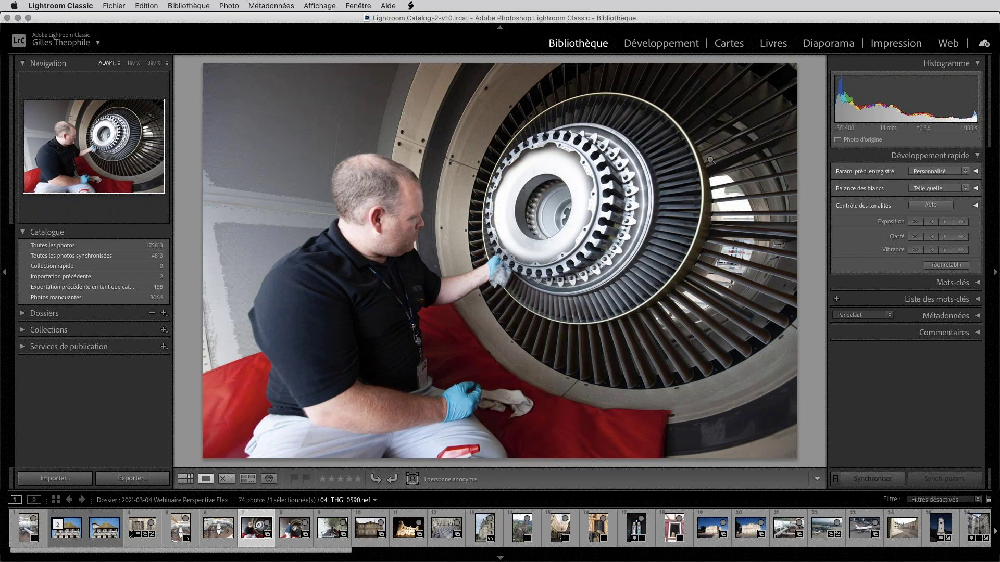
Open the turbine photo in Perspective Efex as a TIFF copy with the Lightroom corrections
right_click(317, 124)
mouse_move(399, 223)
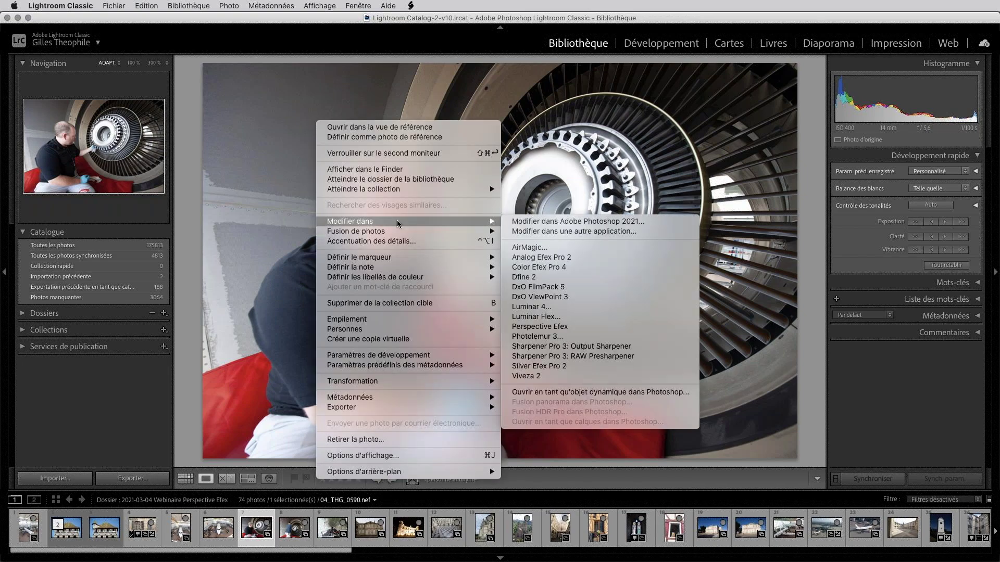
left_click(660, 330)
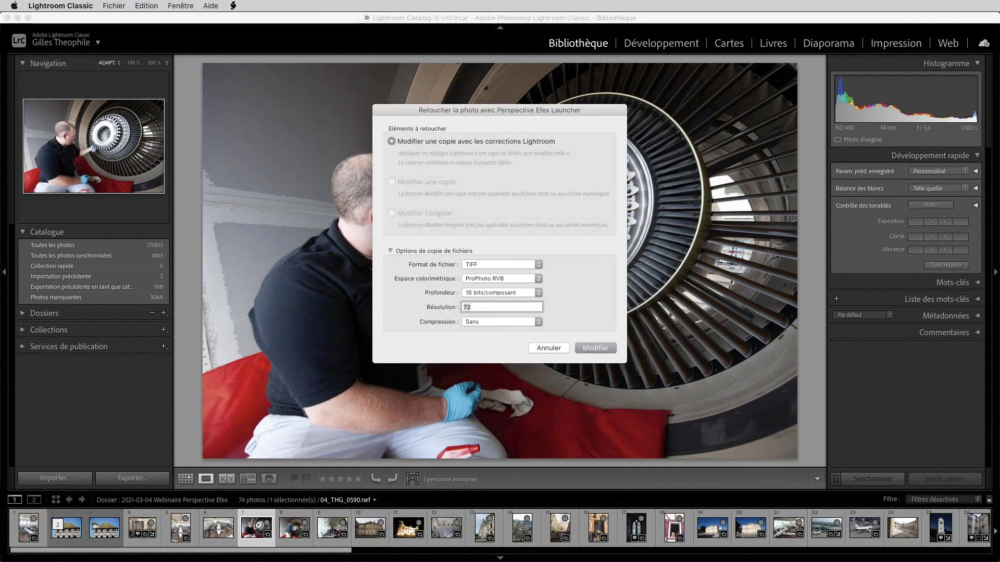
left_click(606, 347)
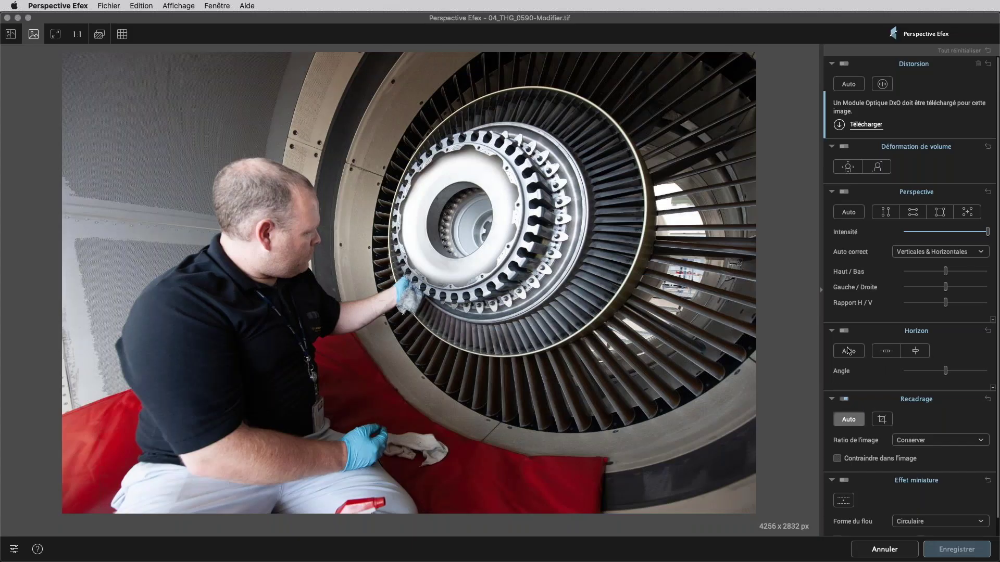
Download the optics module for the Nikon D700 + AF-S Nikkor 14-24mm f/2.8G ED and compare the corrected turbine photo with the original
left_click(877, 124)
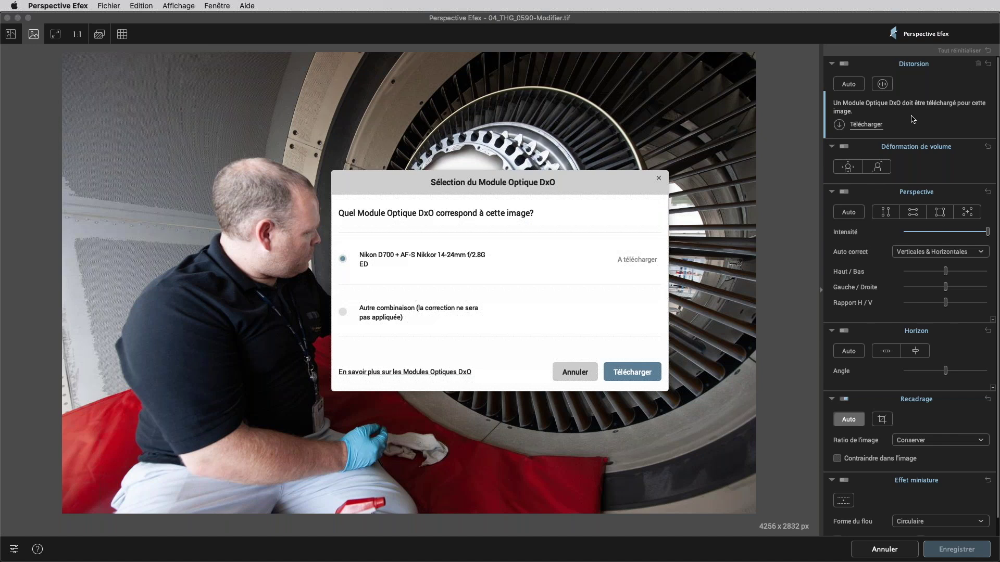
left_click(632, 372)
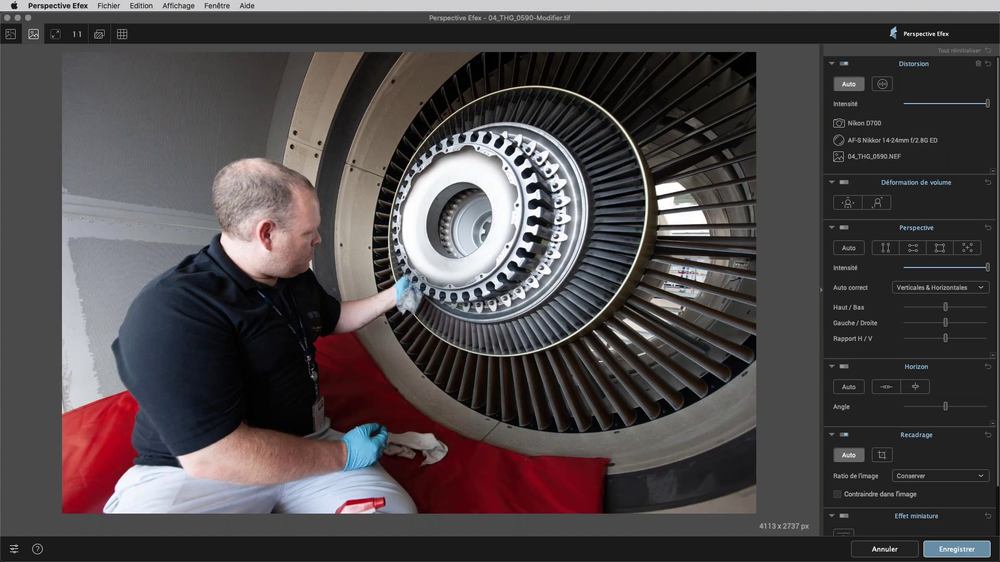
left_click(99, 35)
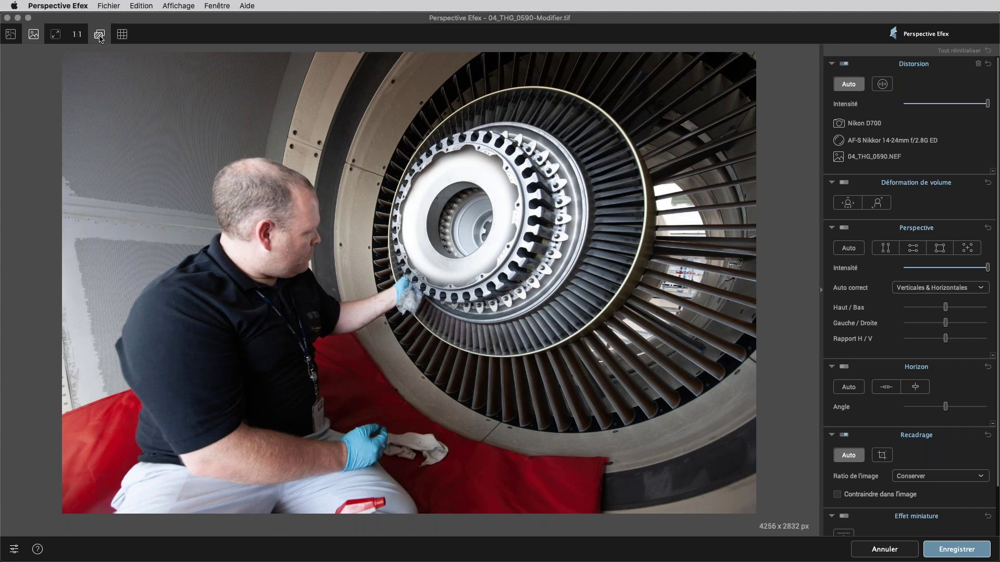
left_click(100, 35)
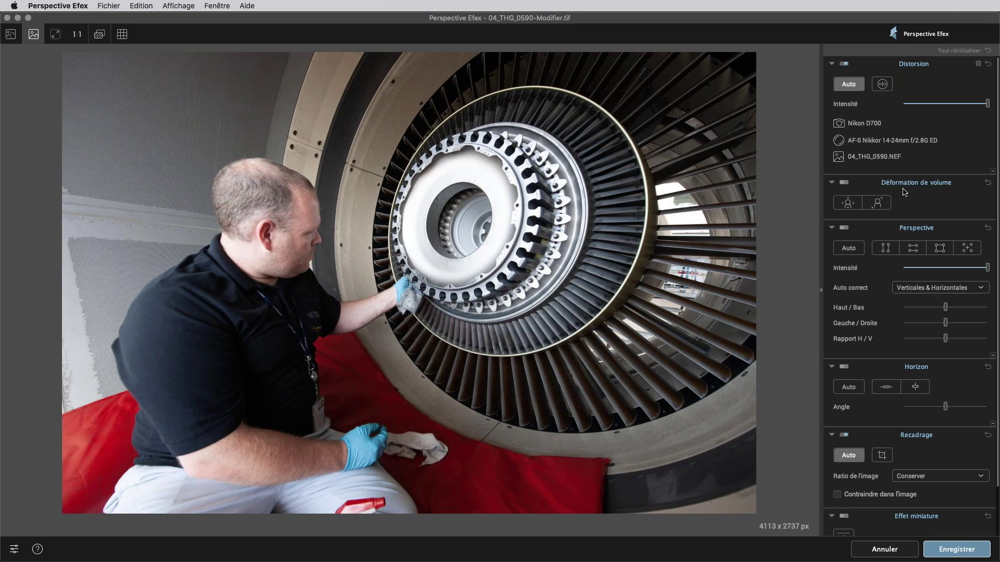
Apply the diagonal volume deformation correction to the turbine photo and compare it repeatedly with the original image
left_click(847, 205)
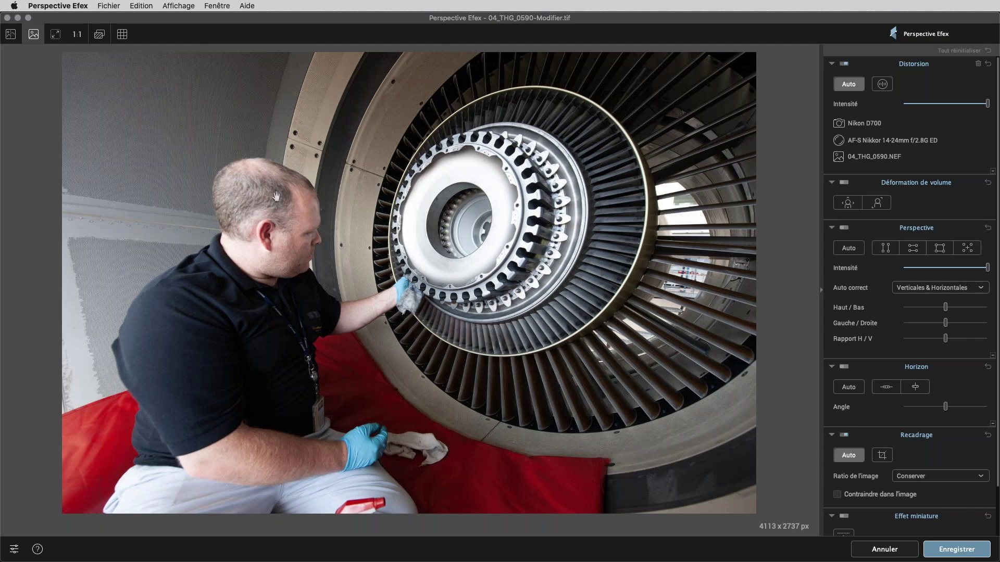
left_click(878, 205)
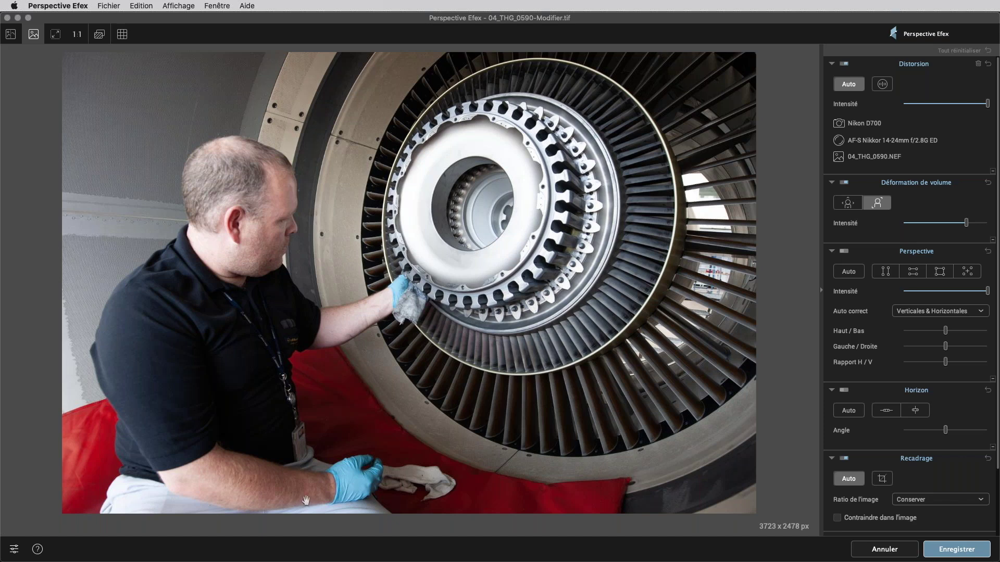
left_click(100, 35)
left_click(100, 35)
left_click(100, 35)
left_click(100, 35)
left_click(101, 36)
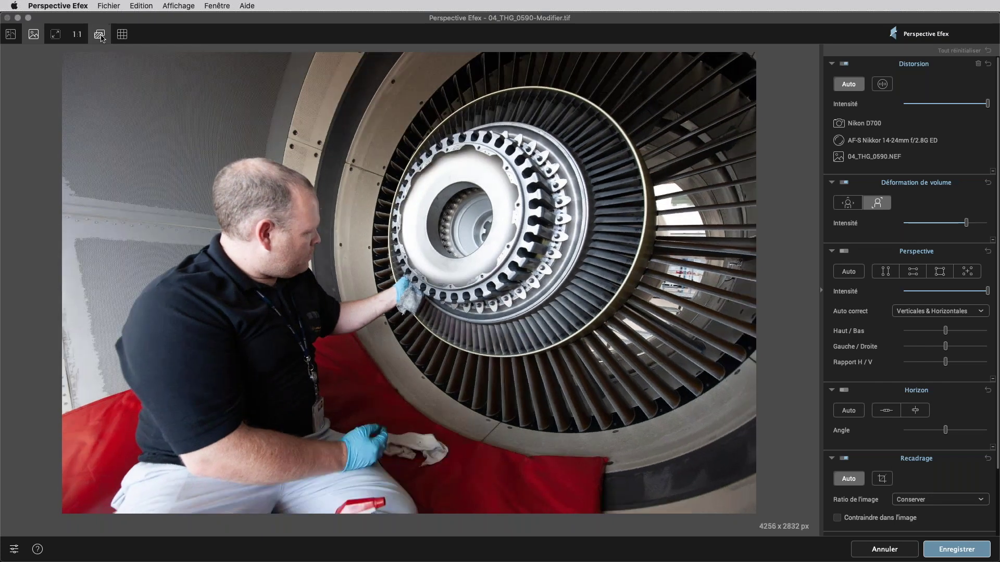
left_click(100, 36)
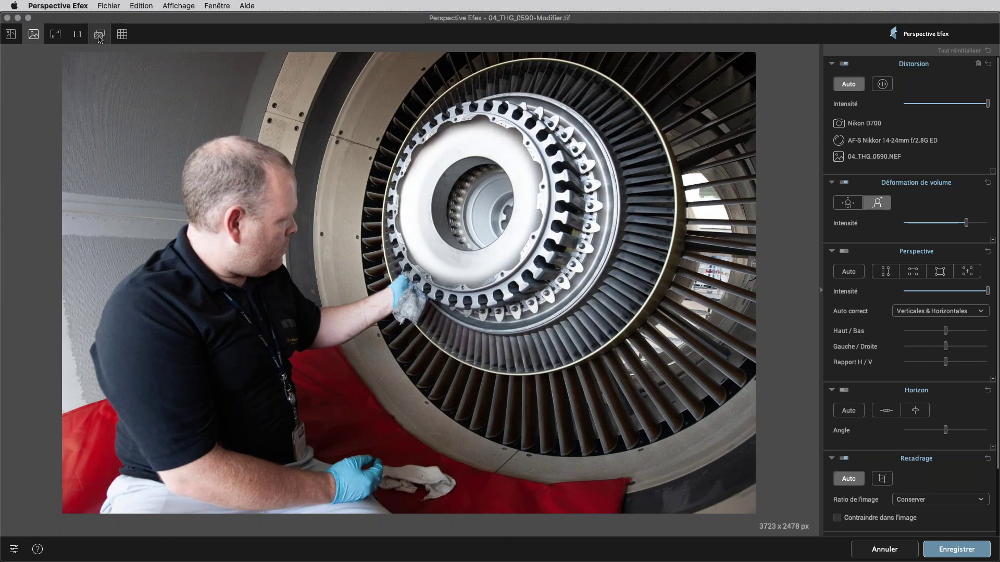
left_click(99, 37)
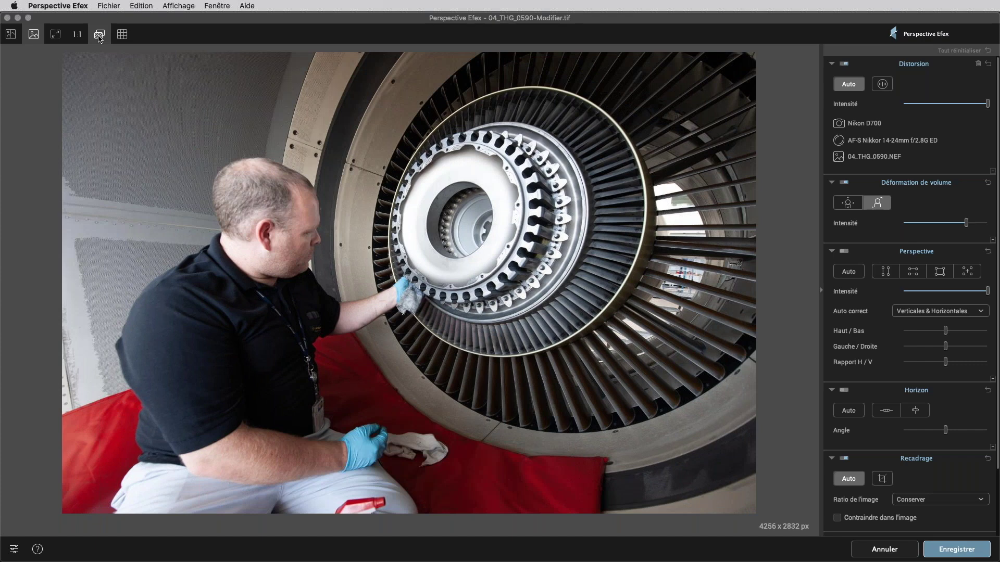
left_click(100, 37)
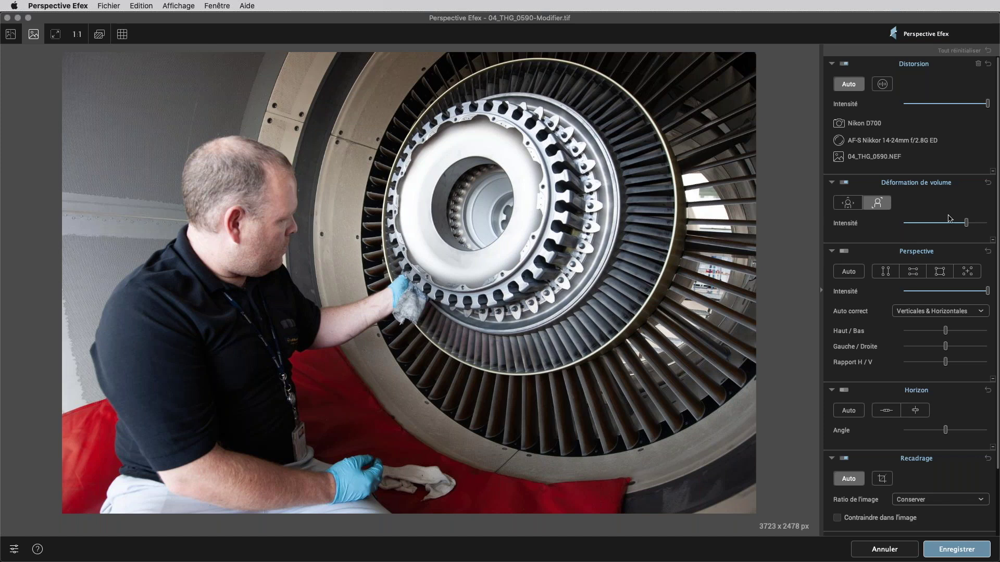
Try the diagonal volume deformation at intensity 92 and return it to 150
mouse_move(966, 231)
left_click_drag(966, 228, 941, 229)
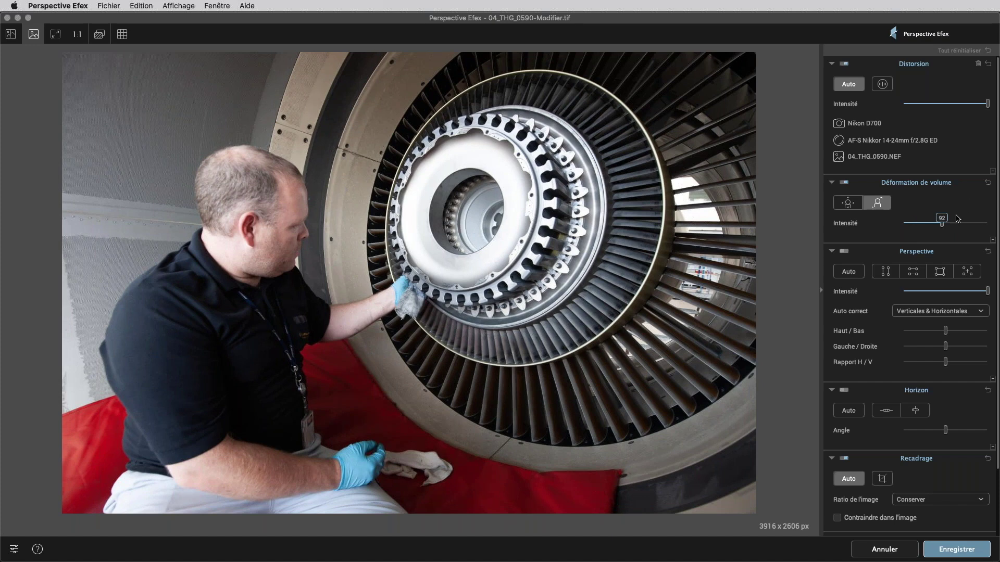
left_click_drag(942, 223, 966, 223)
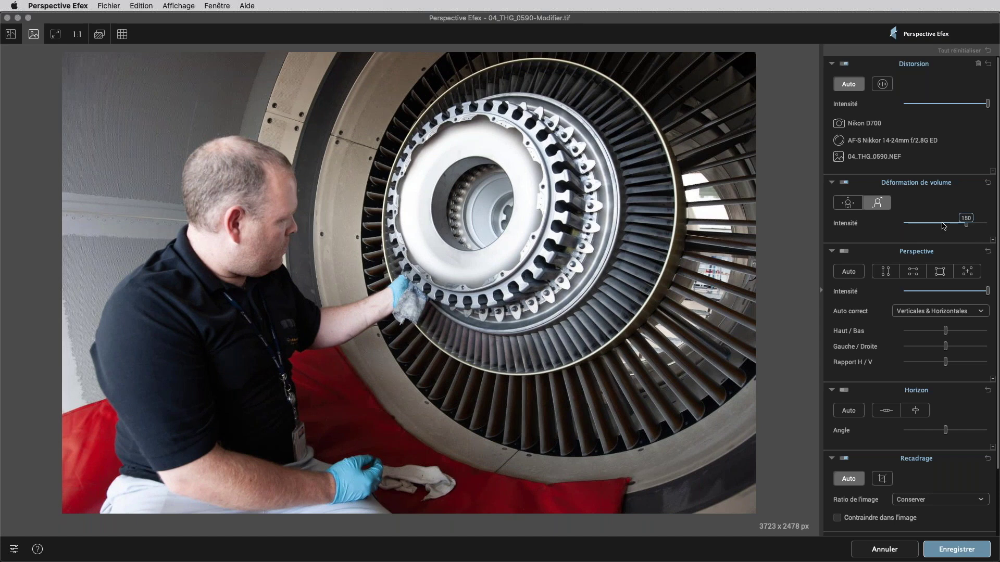
Compare the horizontal/vertical volume deformation correction with the diagonal one, keep the diagonal correction, and save the turbine photo back to Lightroom Classic
left_click(847, 205)
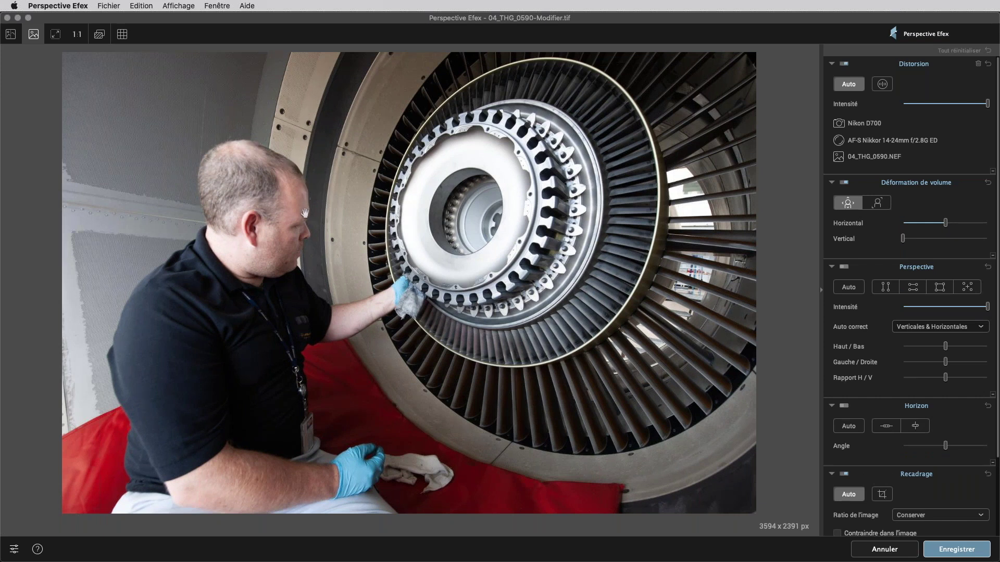
left_click(877, 203)
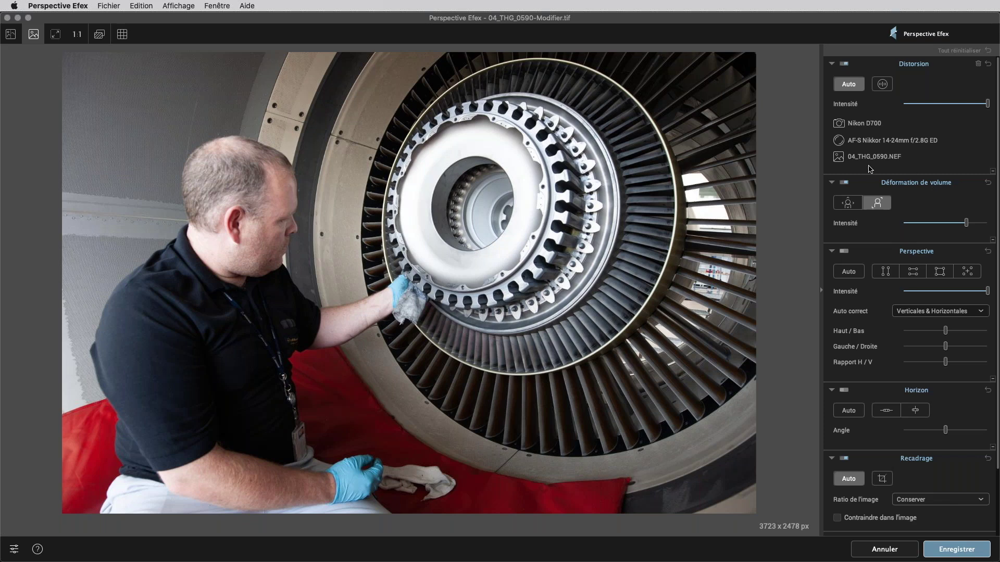
left_click(958, 554)
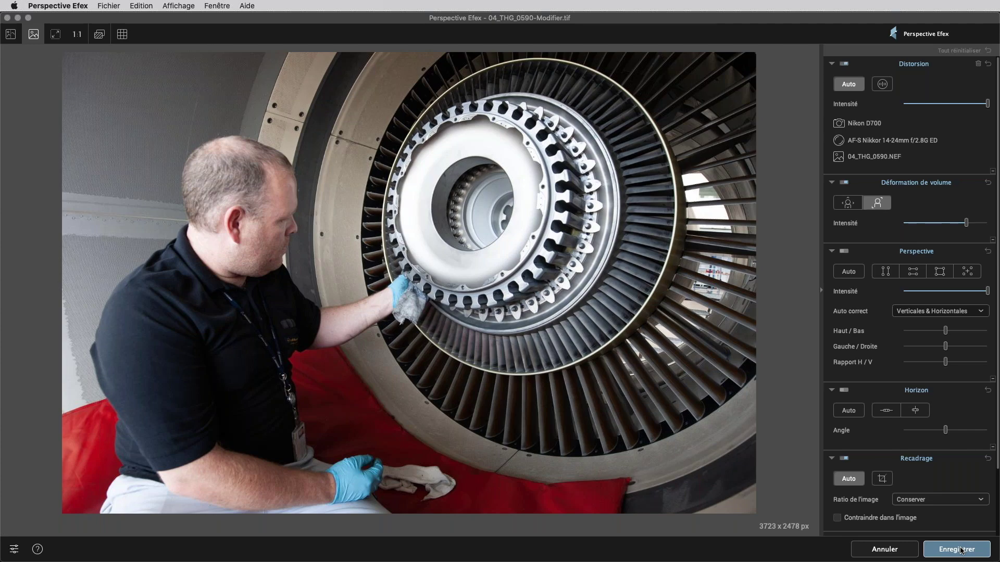
left_click(961, 551)
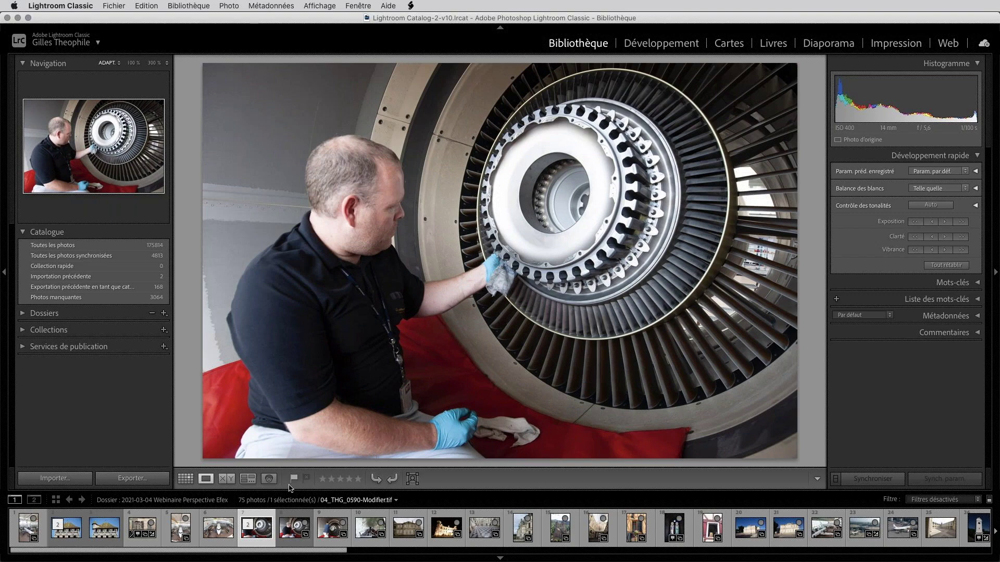
Open the aircraft cabin photo 06_THG_0610.nef from Lightroom Classic in Perspective Efex
left_click(368, 532)
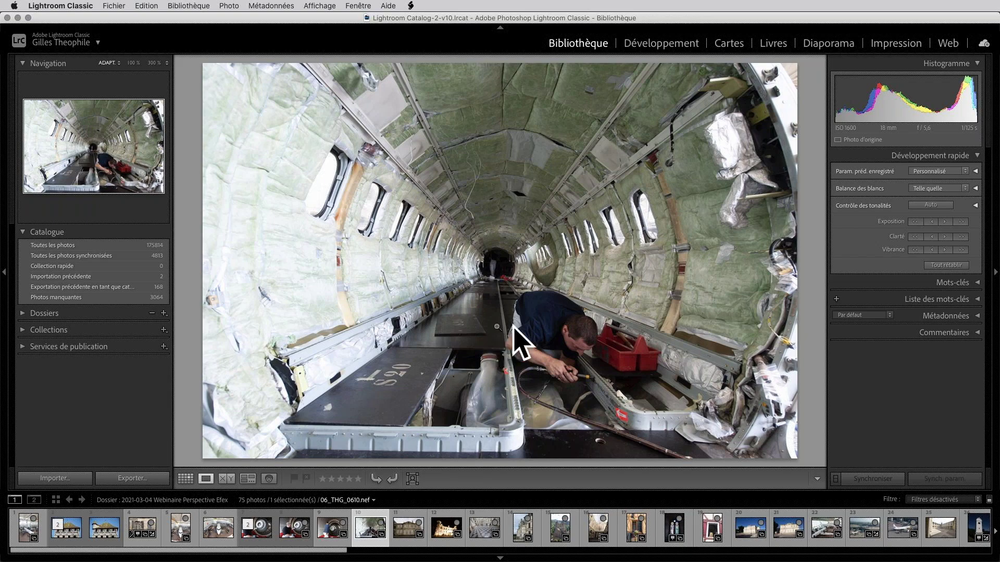
right_click(400, 177)
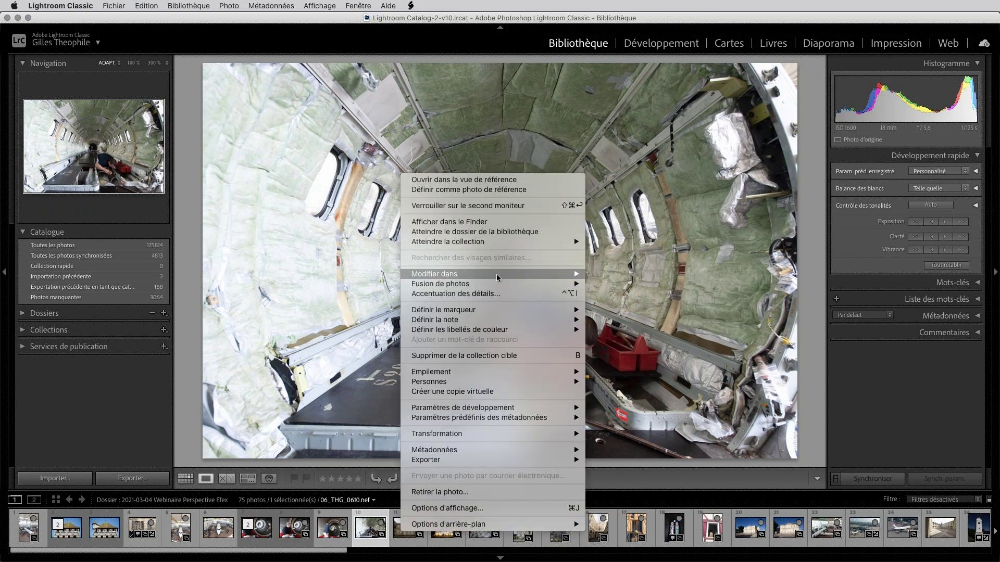
mouse_move(496, 275)
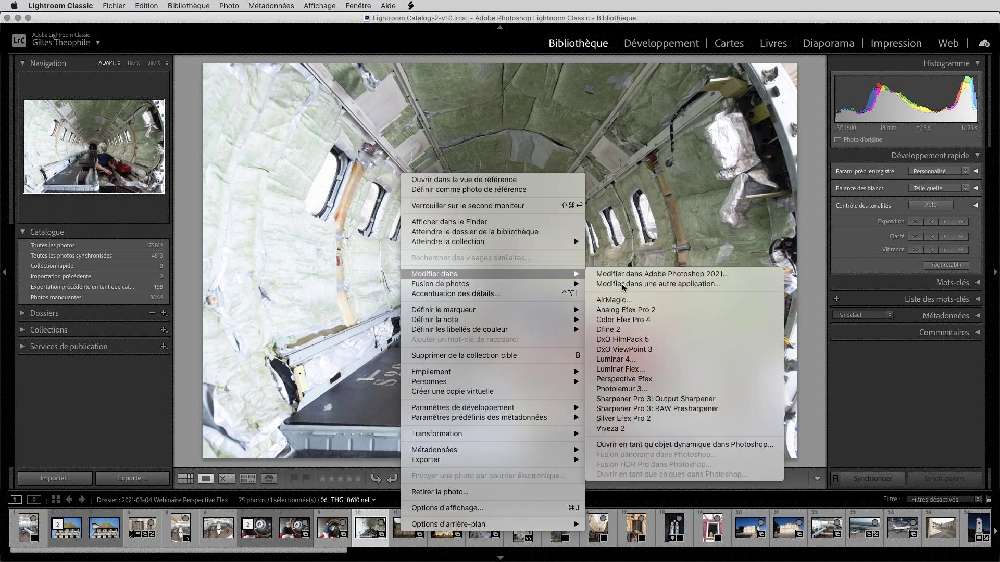
left_click(671, 351)
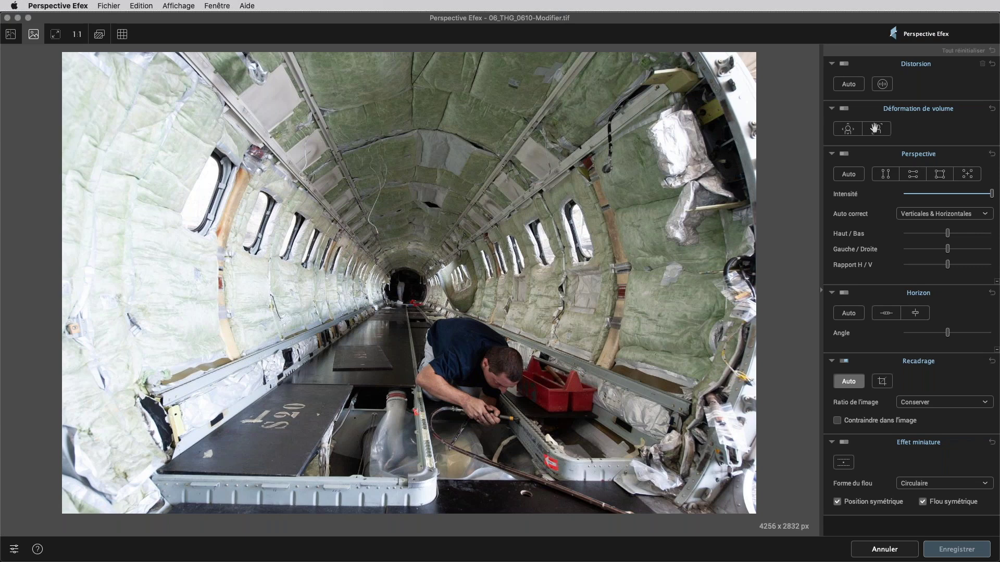
Try the horizontal/vertical and diagonal volume deformation corrections on the cabin photo, compare with the correction off, and reapply the diagonal one
left_click(847, 130)
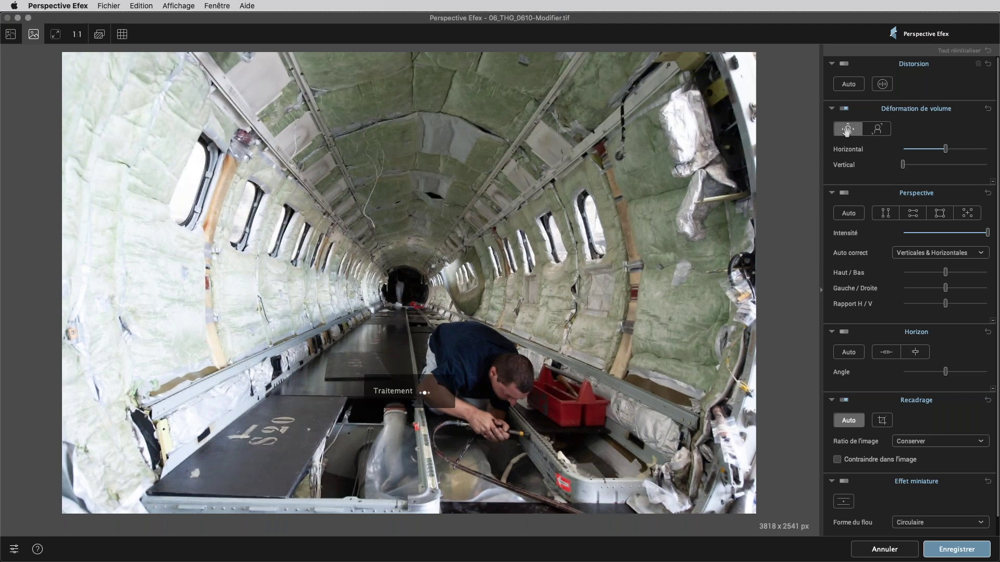
left_click(877, 130)
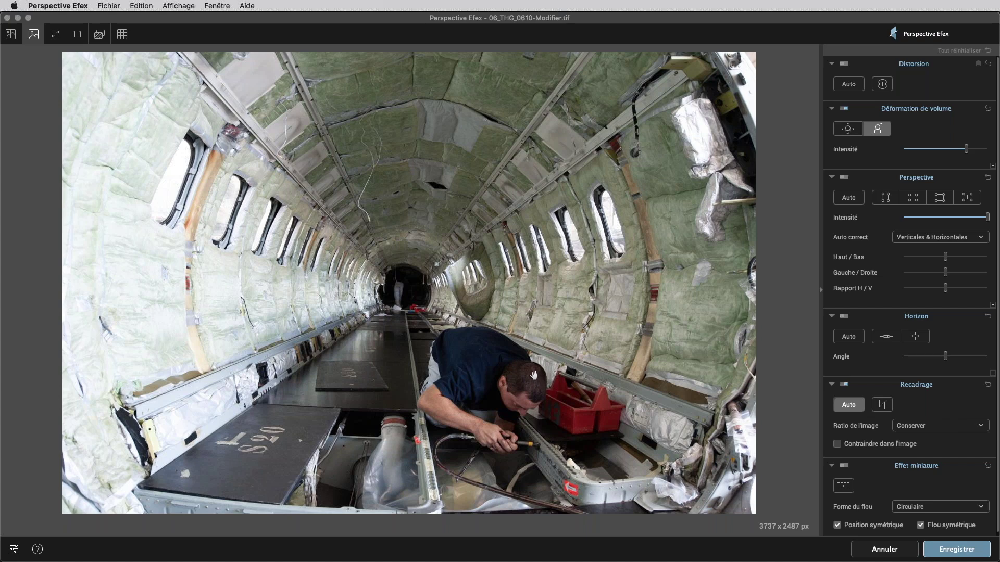
left_click(843, 110)
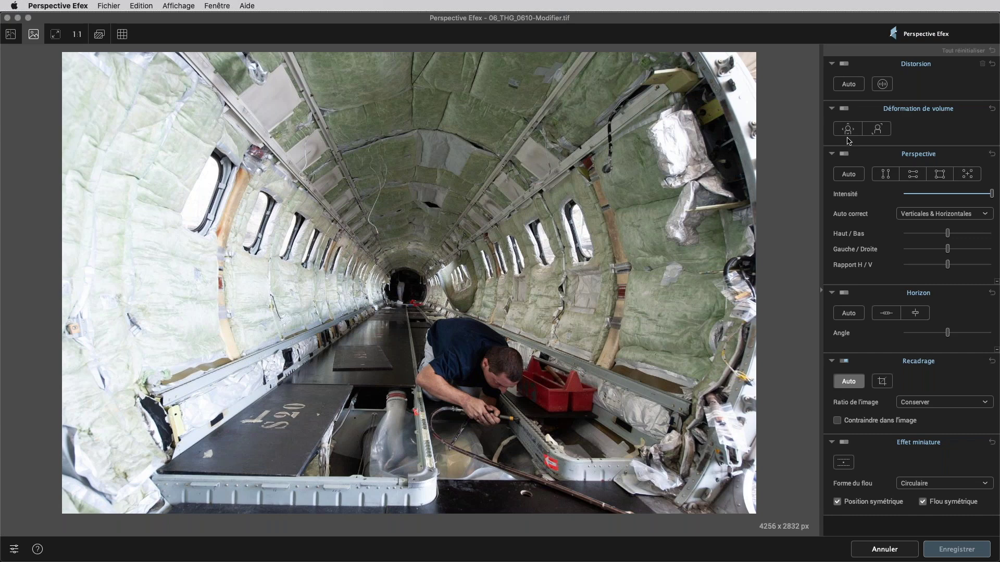
left_click(877, 139)
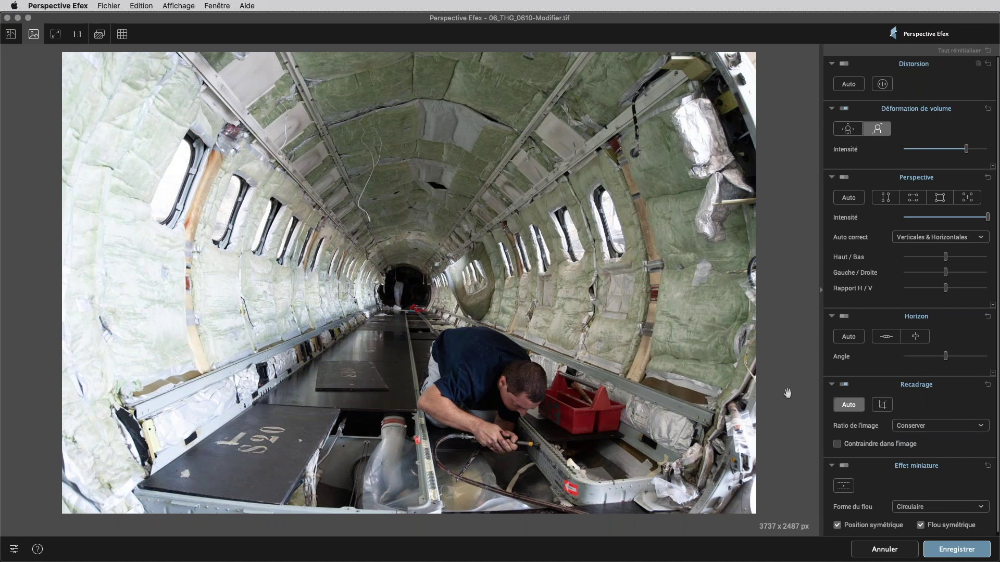
Turn off automatic cropping, try diagonal volume deformation intensities of 134 and 109, and return to Lightroom Classic without saving the cabin photo
left_click(843, 386)
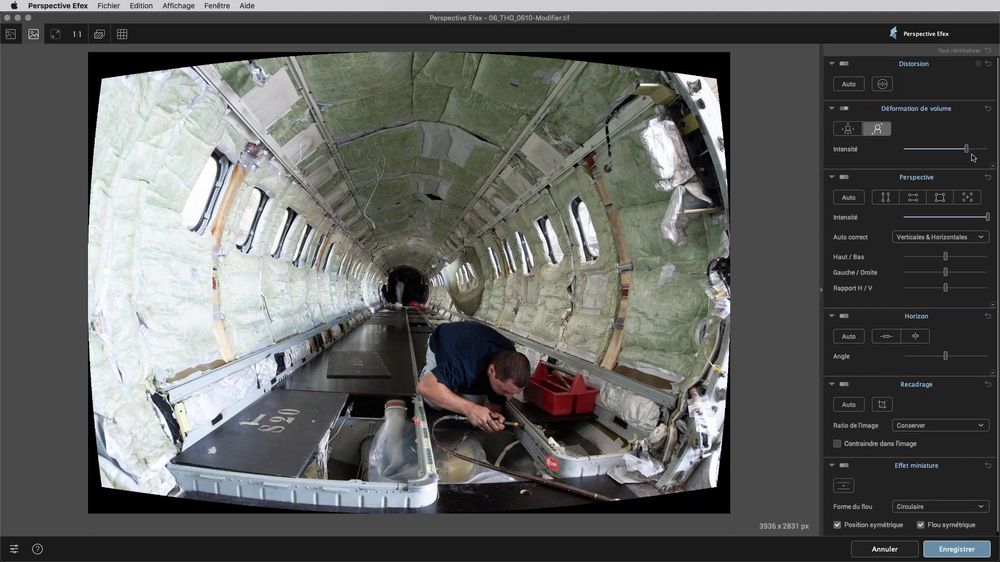
mouse_move(967, 155)
left_click_drag(967, 154, 960, 156)
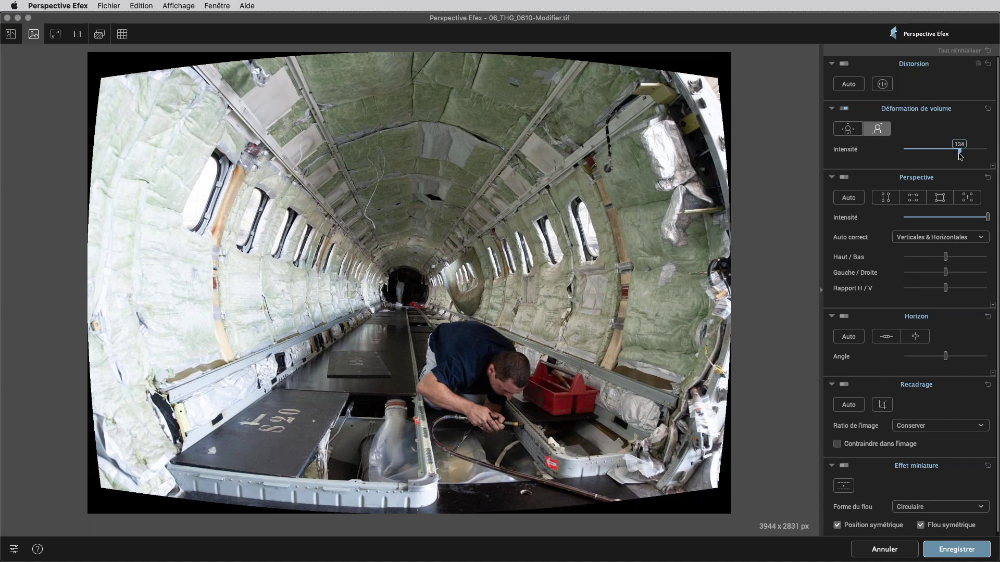
left_click_drag(960, 156, 948, 152)
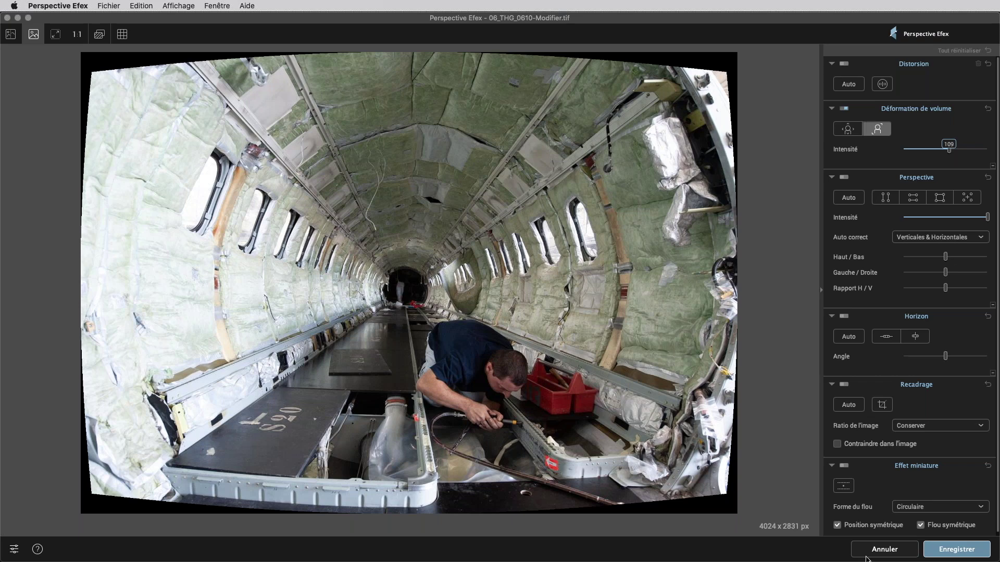
left_click(882, 552)
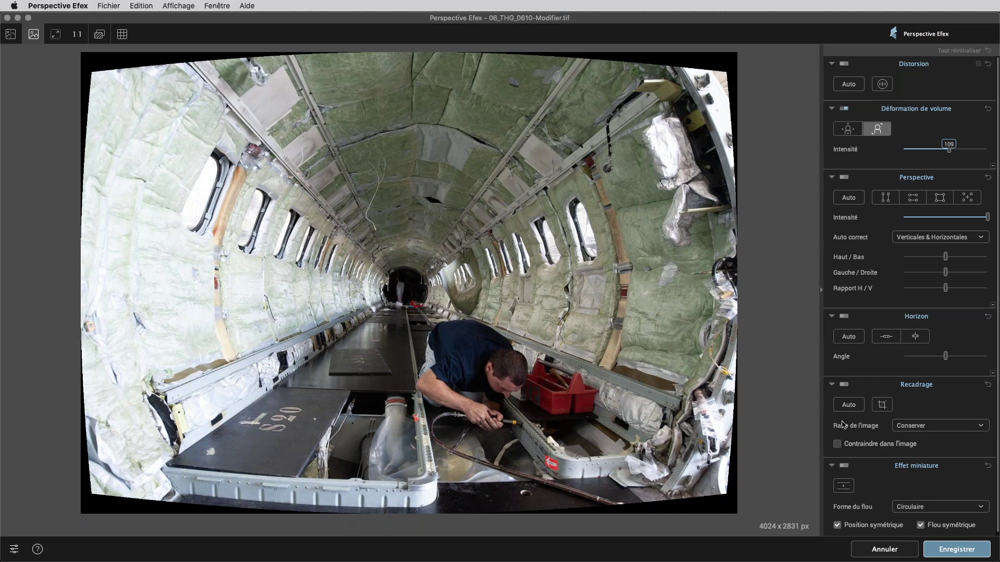
left_click(884, 550)
left_click(445, 308)
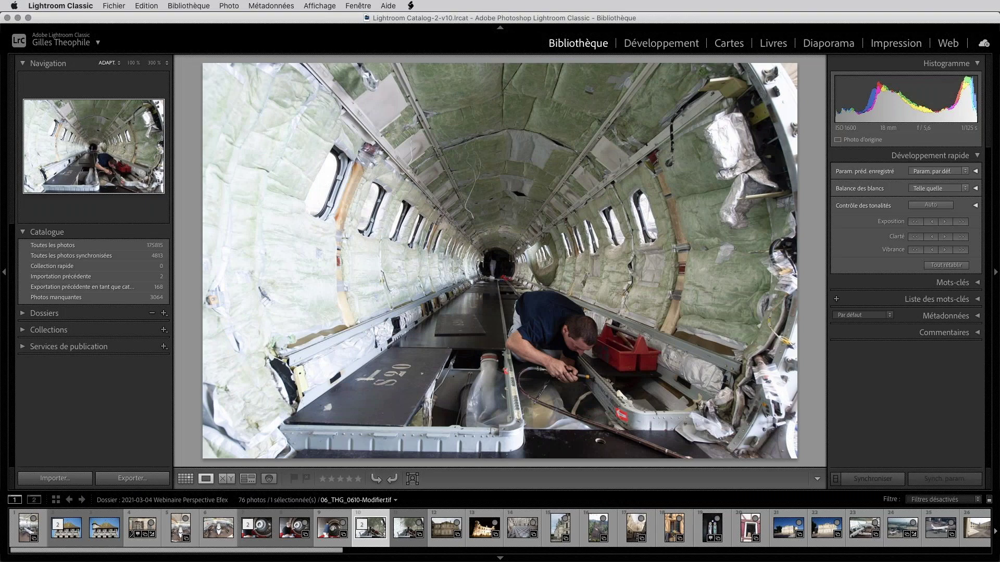
Open the night château photo 08_THG_1387.cr2 from Lightroom Classic in Perspective Efex as a TIFF copy with the Lightroom corrections
left_click(597, 528)
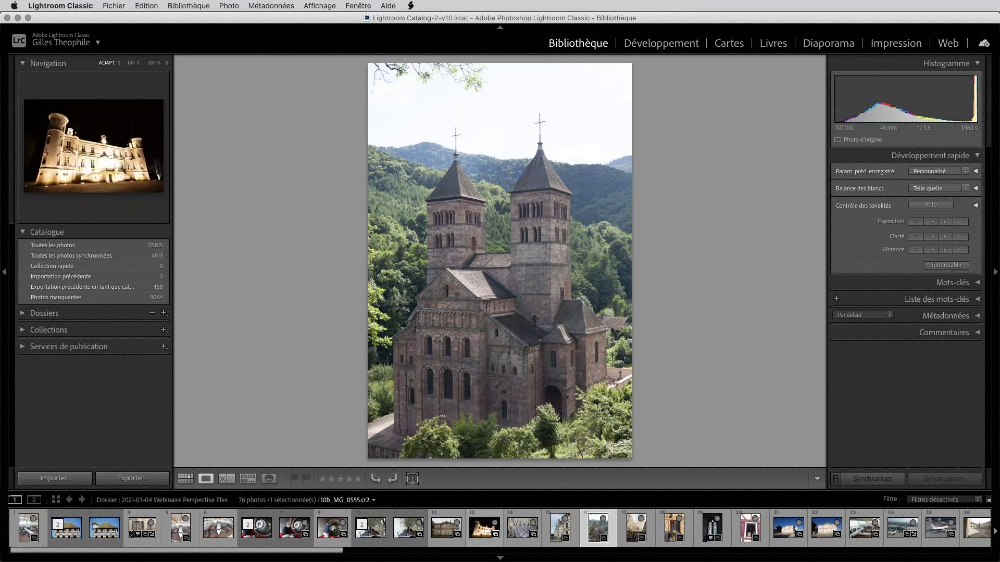
left_click(481, 531)
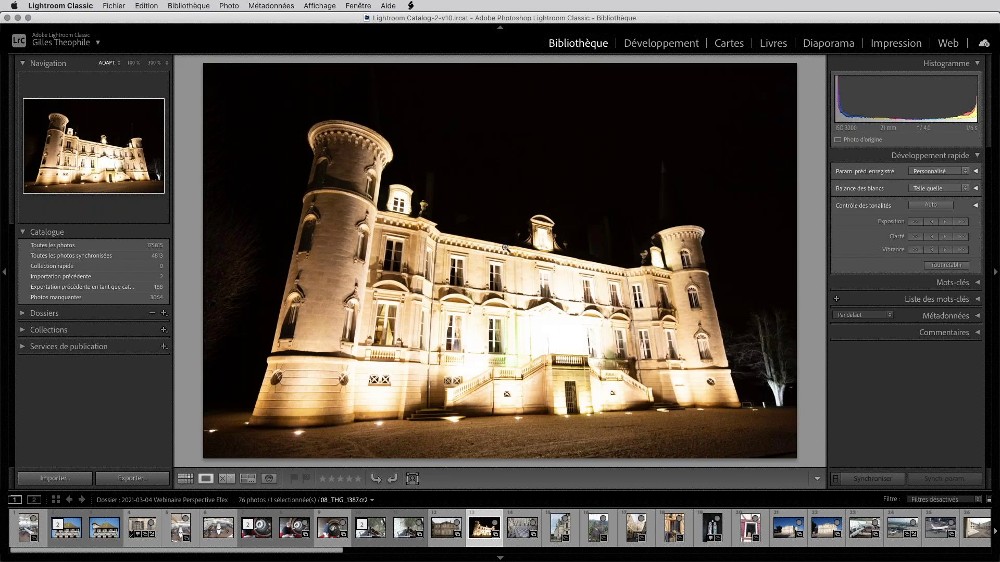
right_click(469, 248)
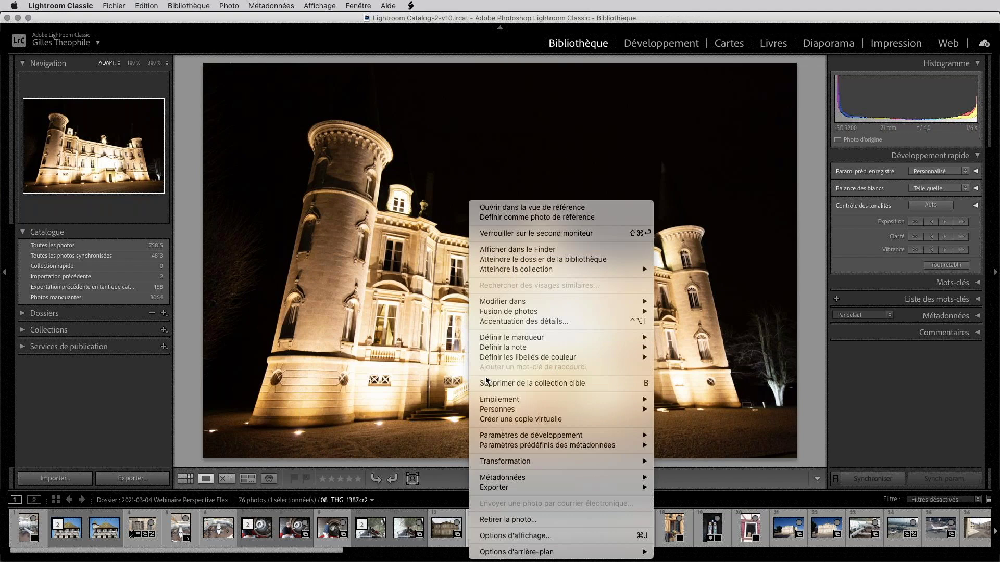
mouse_move(513, 399)
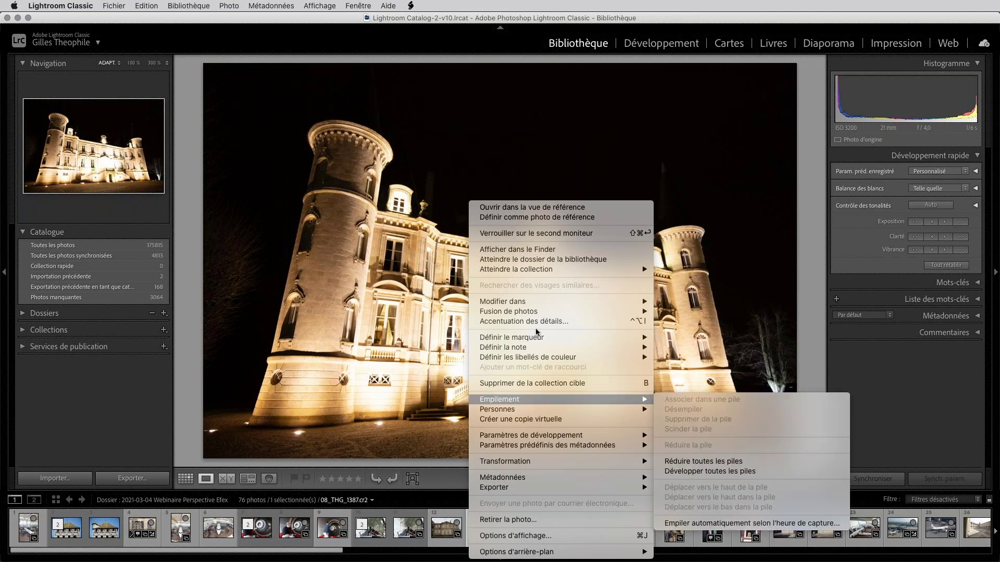
mouse_move(542, 302)
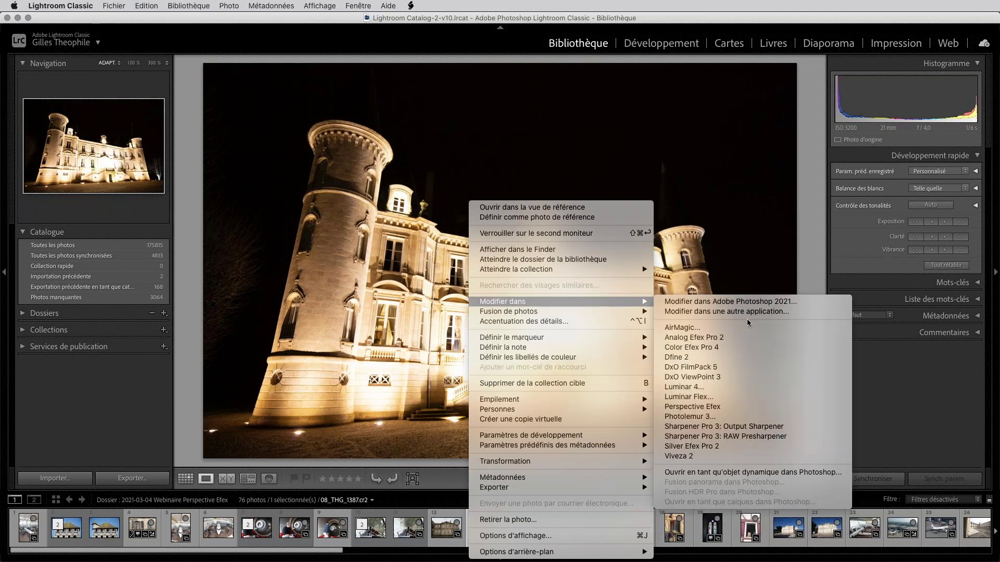
left_click(732, 408)
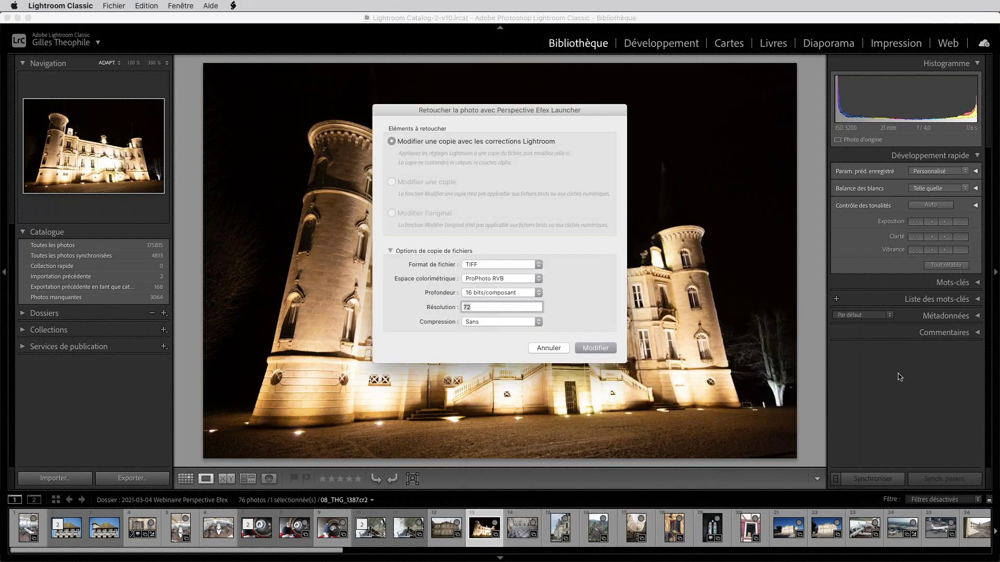
key("Return")
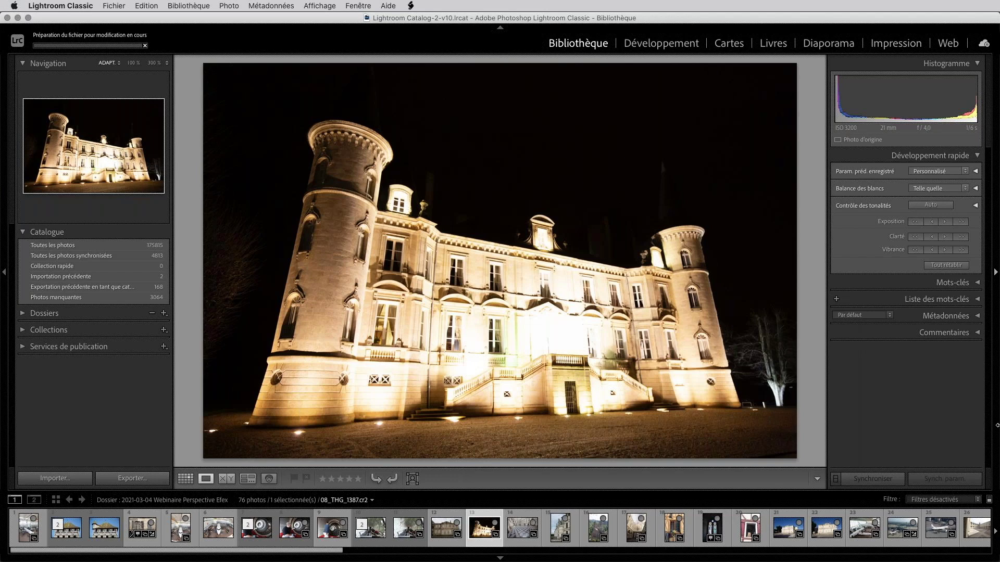
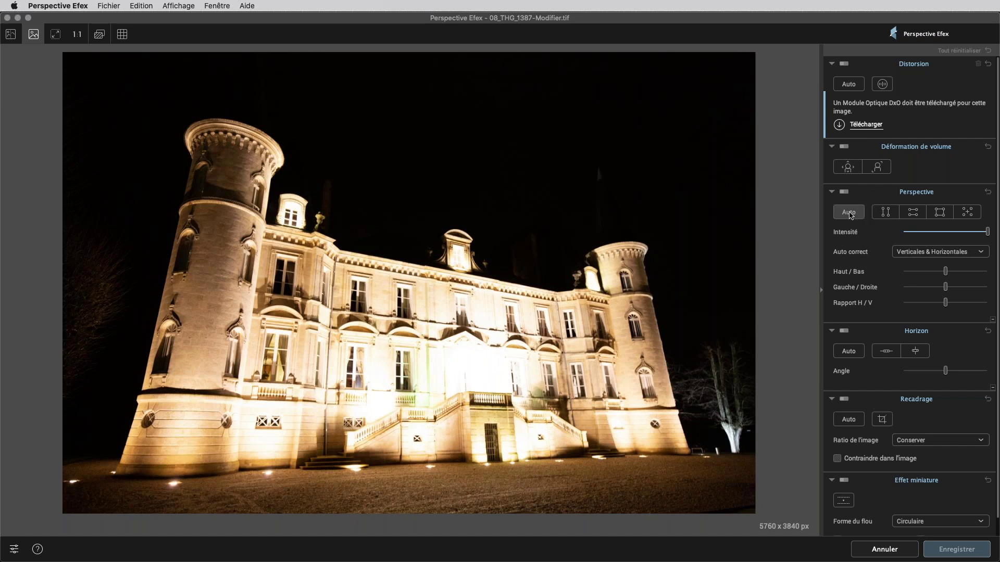
Try automatic perspective correction with automatic cropping on the château photo, compare it with the original, and return to Lightroom Classic without saving
left_click(850, 214)
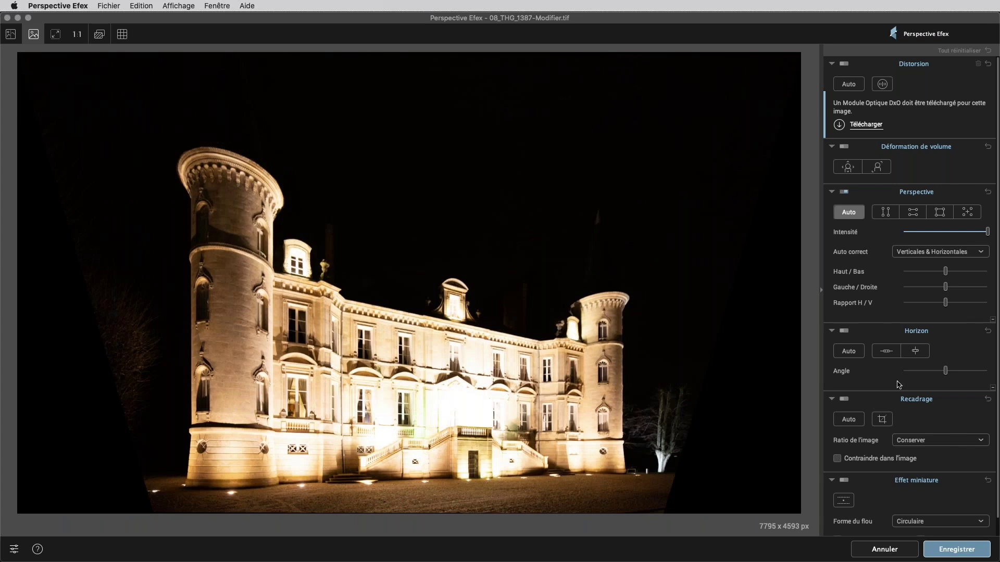
left_click(848, 419)
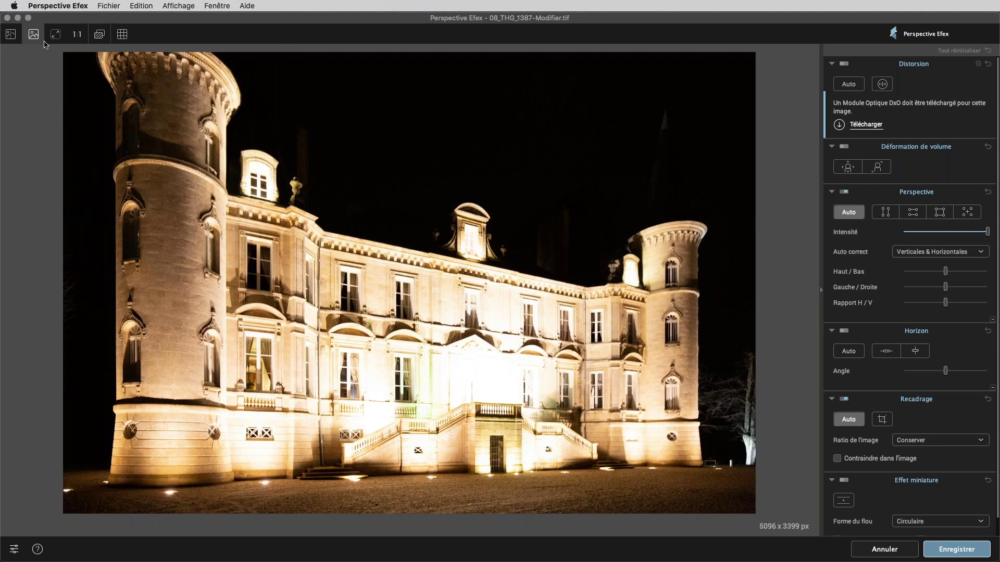
left_click(99, 35)
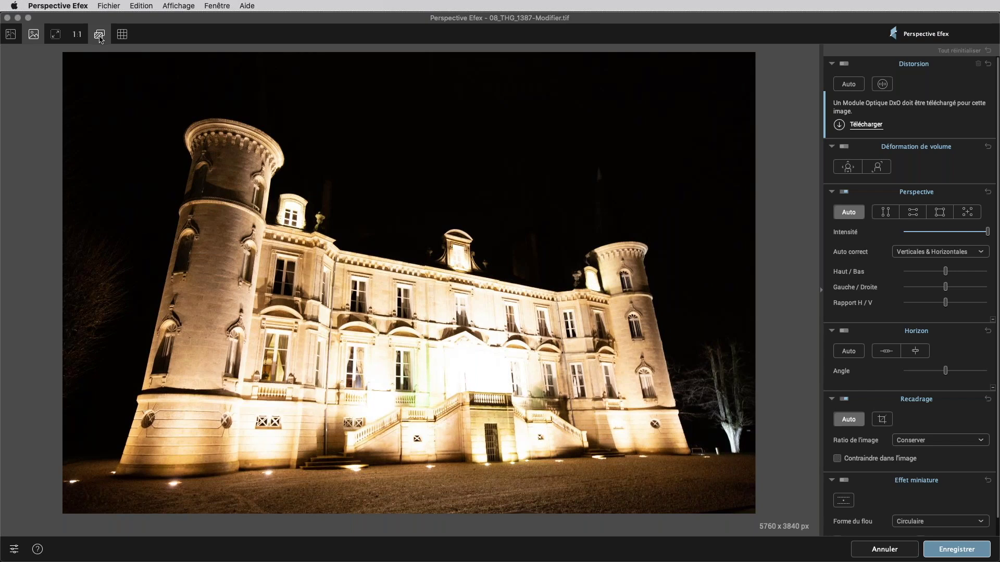
left_click(100, 36)
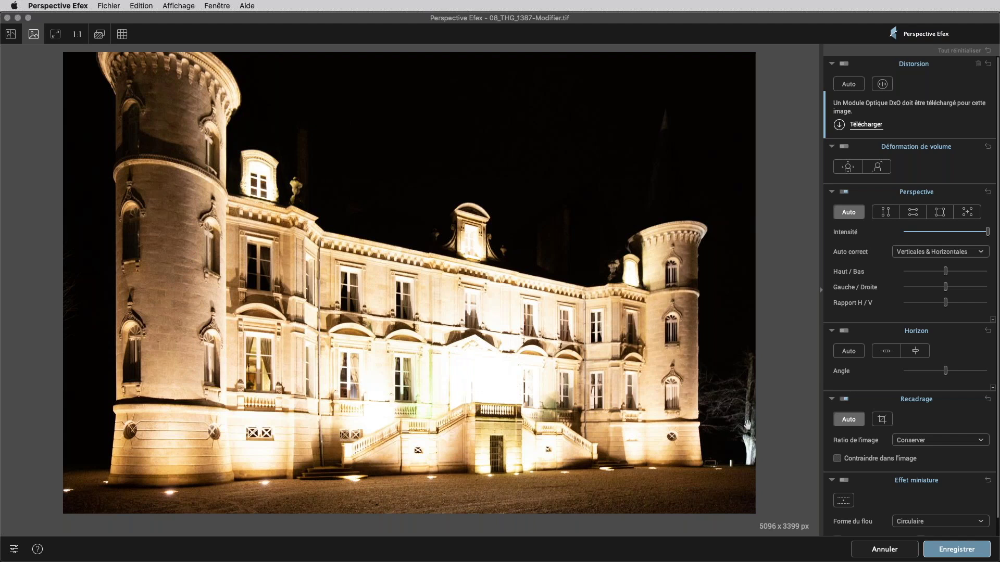
left_click(891, 550)
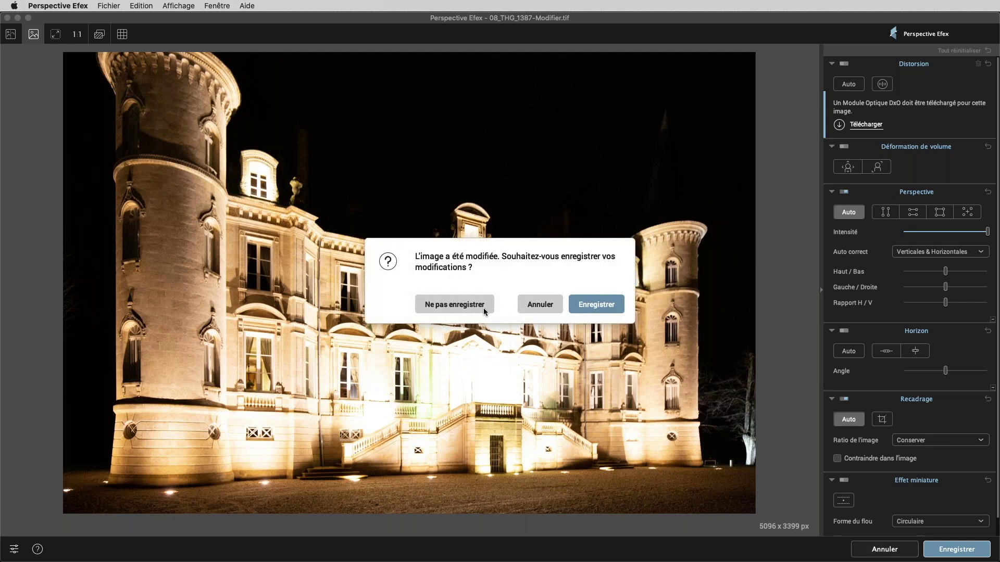
left_click(468, 307)
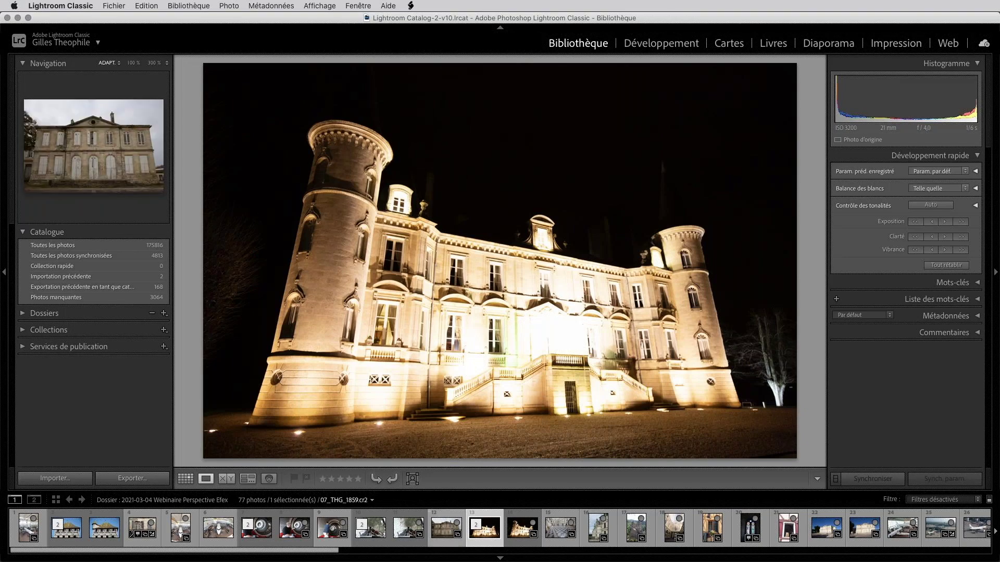
Open the shuttered façade photo 07_THG_1859.cr2 from Lightroom Classic in Perspective Efex as a TIFF copy
left_click(447, 545)
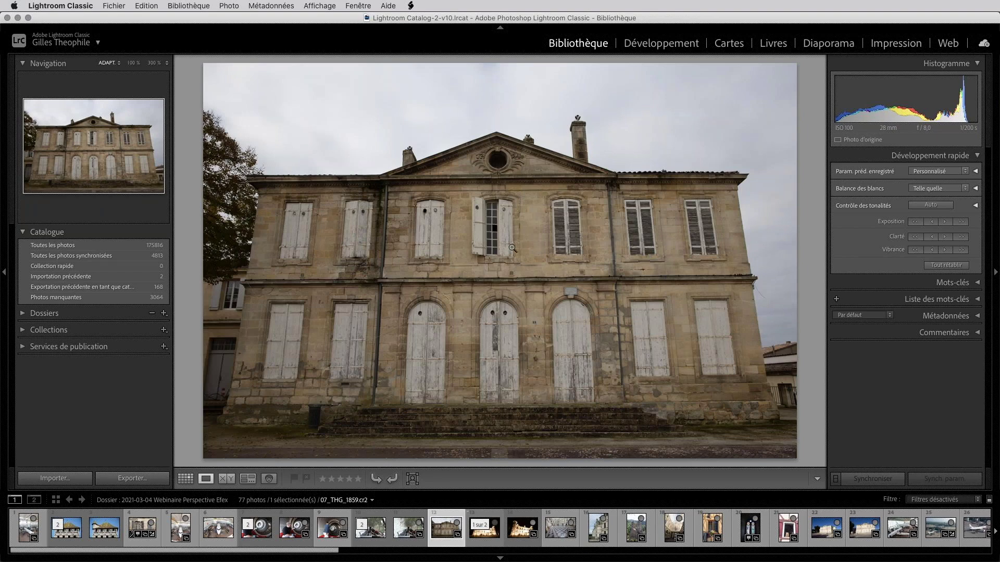
right_click(480, 253)
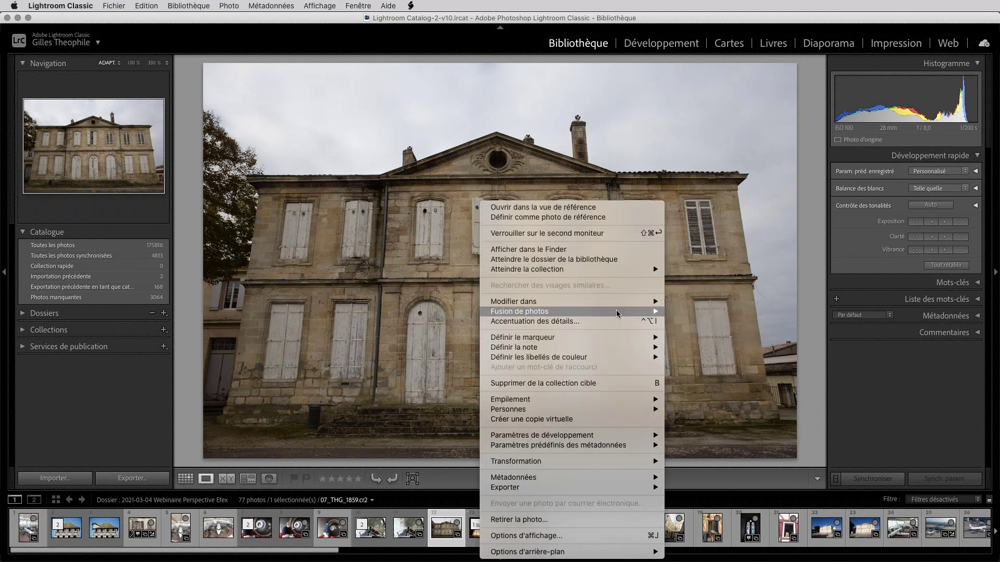
mouse_move(619, 302)
left_click(781, 407)
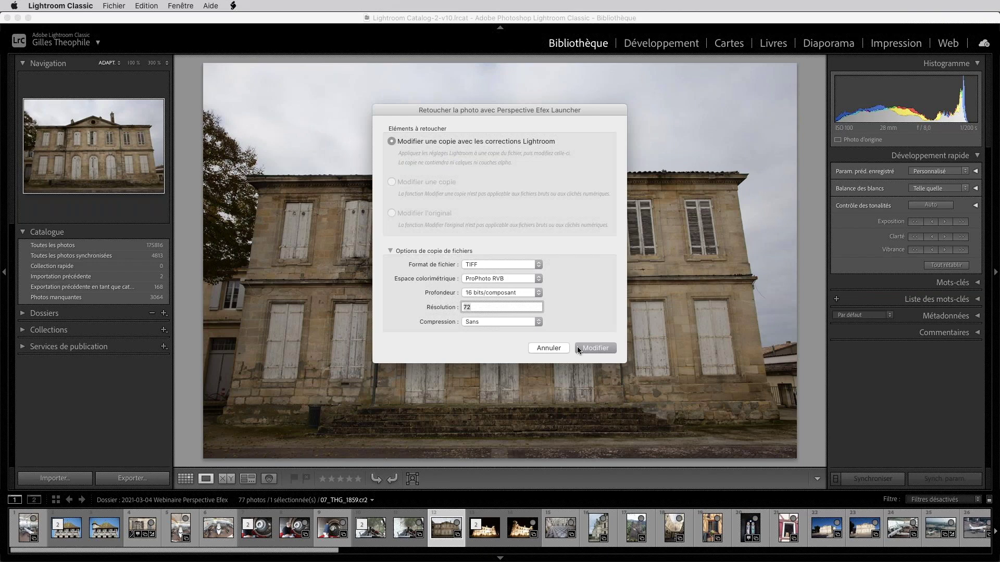
left_click(577, 346)
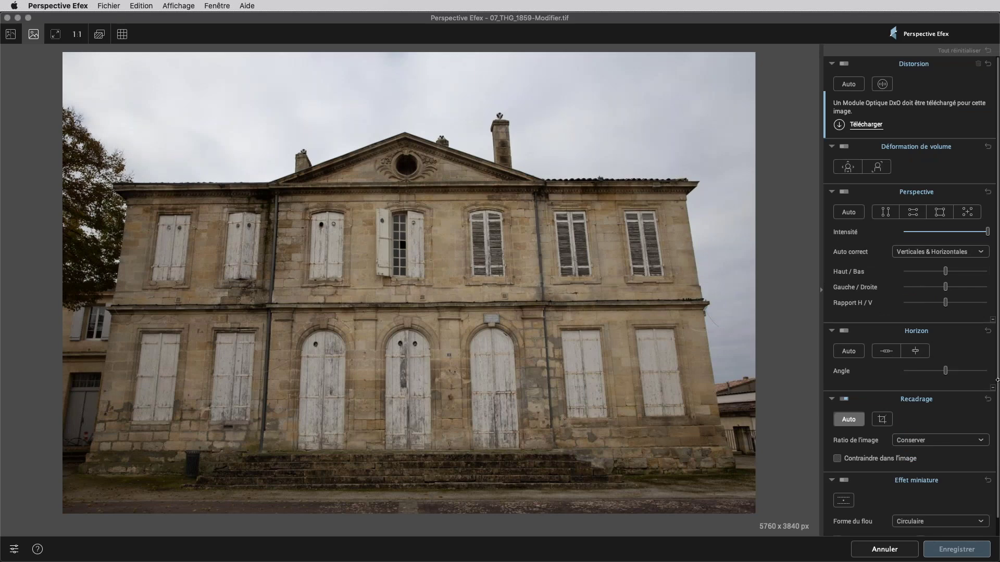
Apply the automatic perspective correction to the façade photo and check its alignment against the grid overlay
left_click(848, 212)
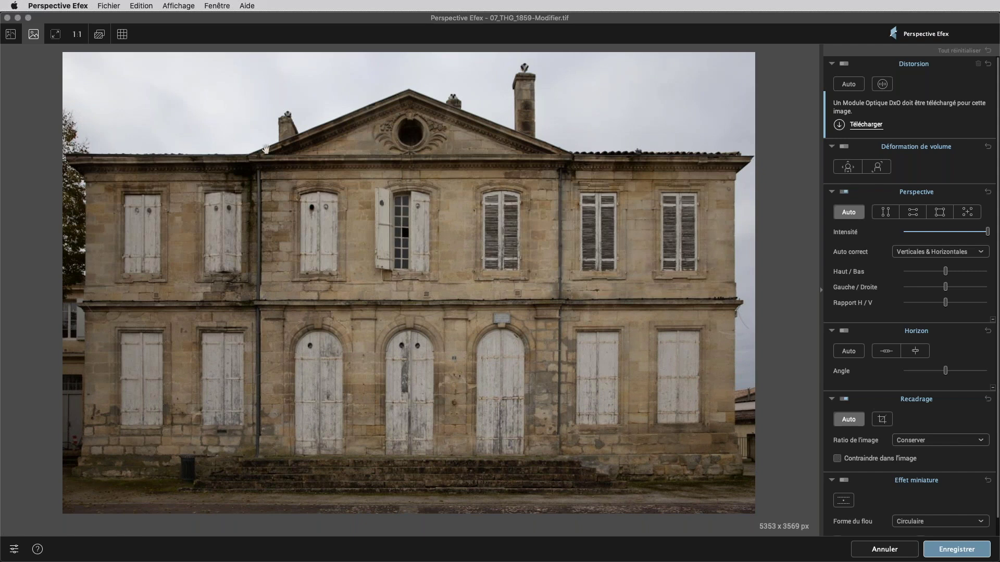
left_click(123, 35)
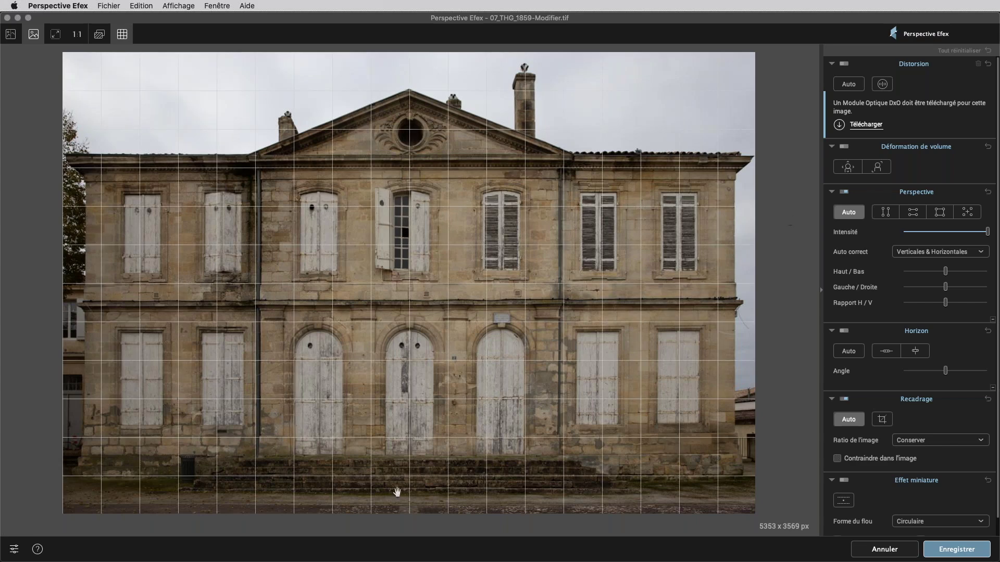
left_click(121, 35)
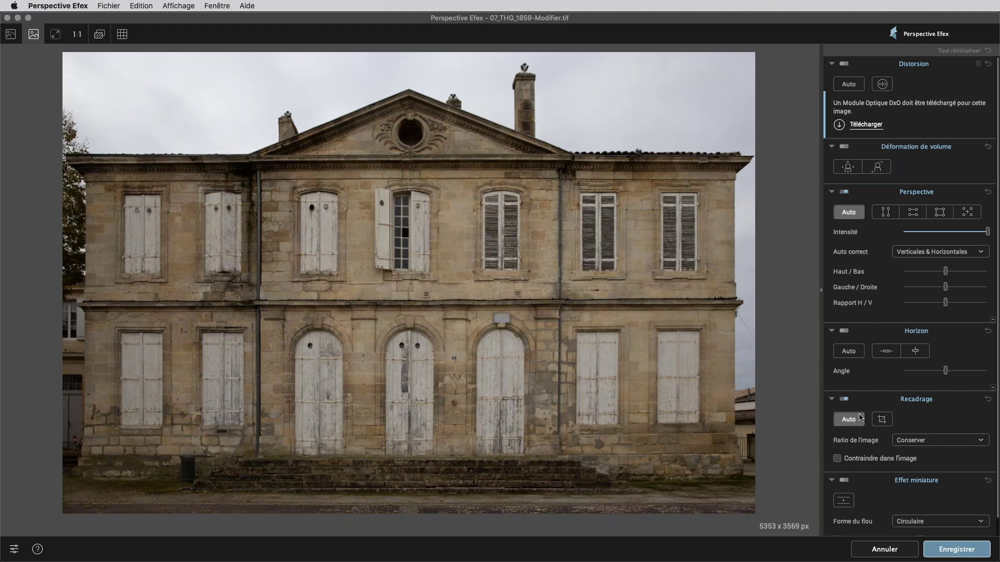
Turn off automatic cropping on the façade photo and return to Lightroom Classic without saving the changes
left_click(843, 400)
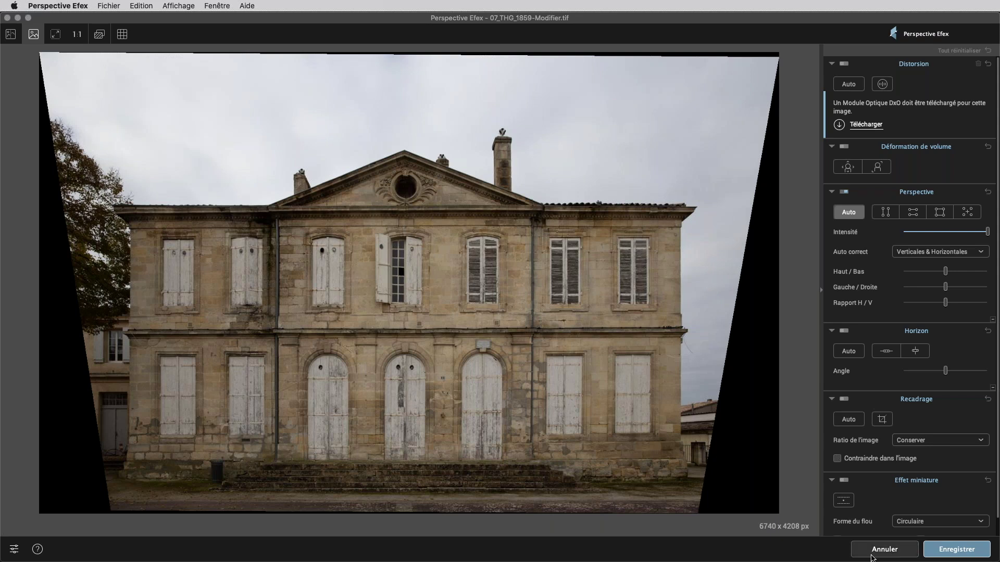
left_click(890, 551)
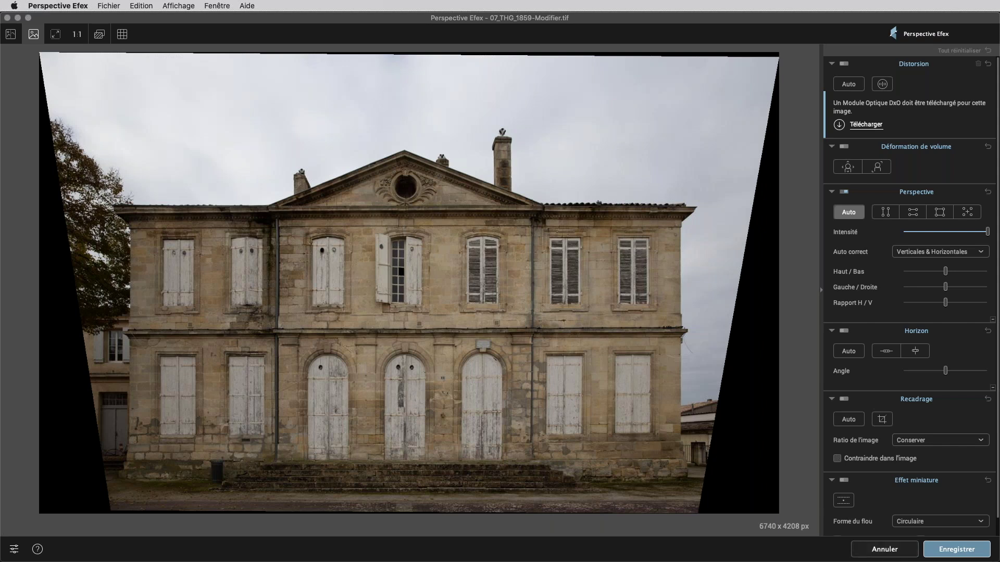
left_click(886, 551)
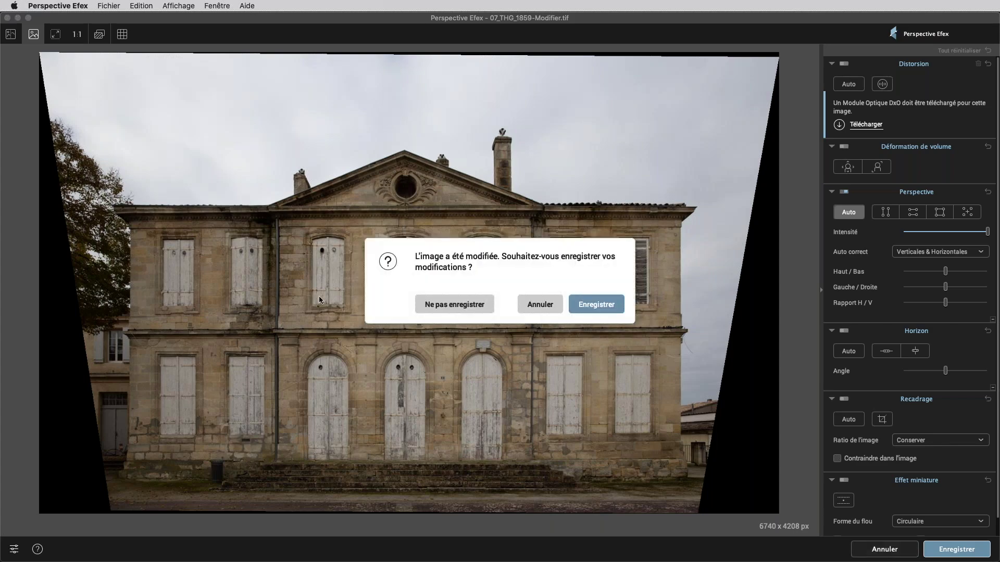
left_click(460, 305)
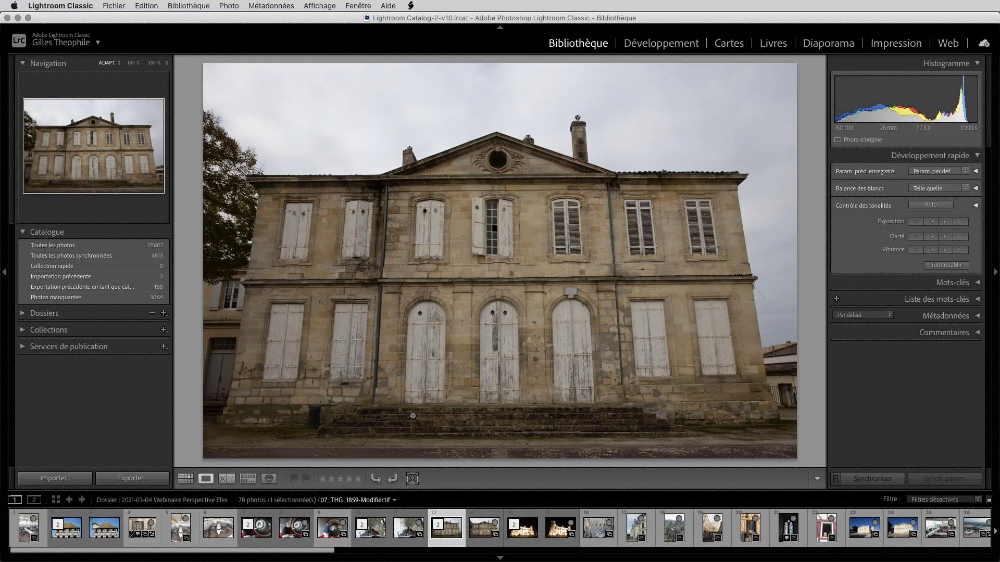
Open the castle towers photo 10_THG_0995.nef from Lightroom Classic in Perspective Efex as a TIFF copy
left_click(635, 530)
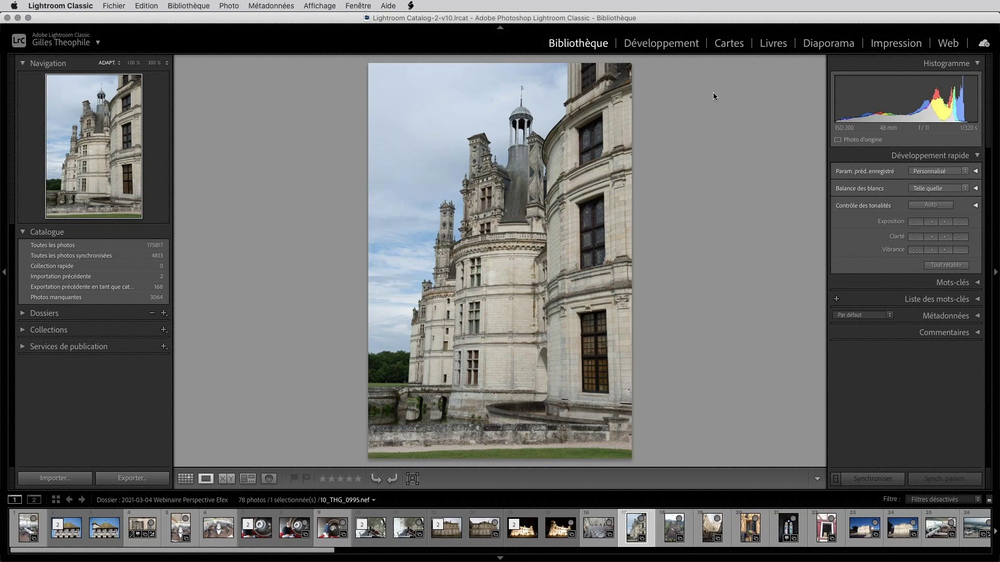
right_click(502, 201)
mouse_move(572, 302)
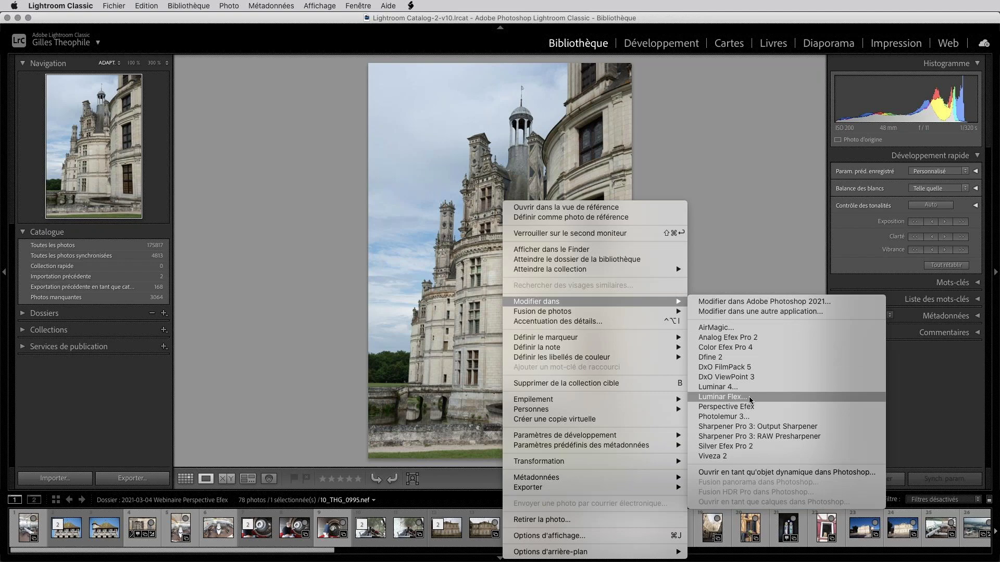
left_click(750, 399)
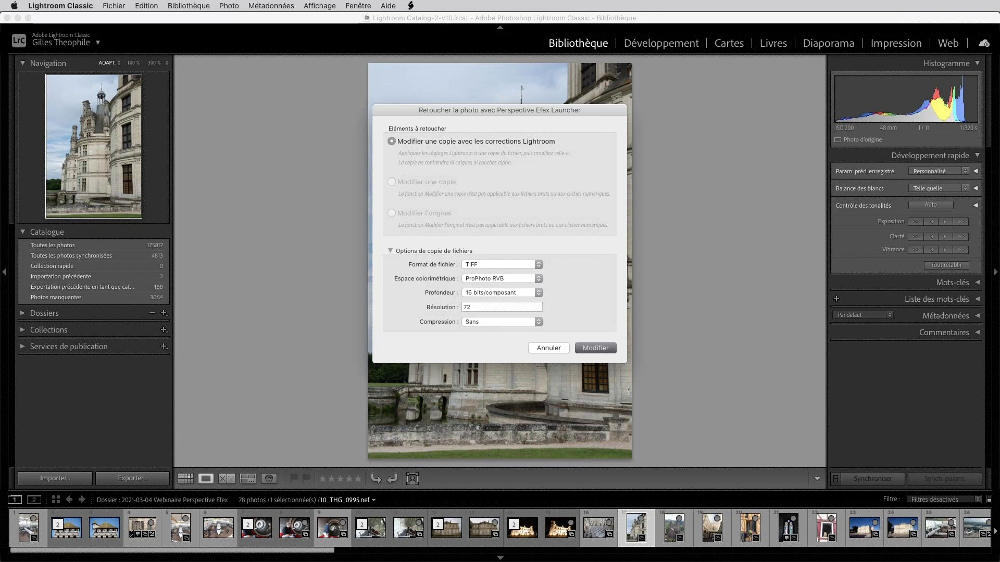
key("Return")
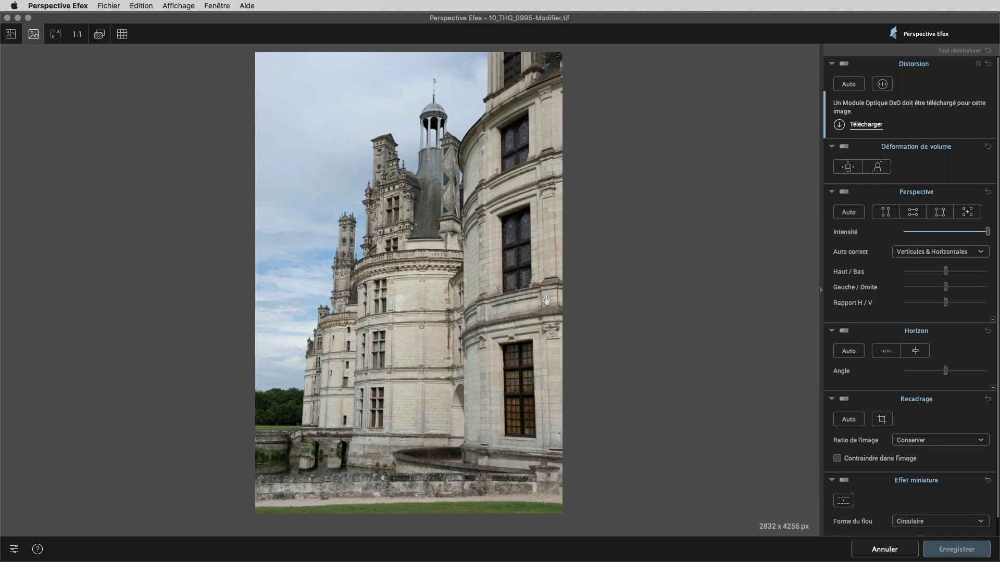
Try the automatic perspective correction on the castle photo, turn on automatic cropping, and switch the perspective correction off again
left_click(849, 212)
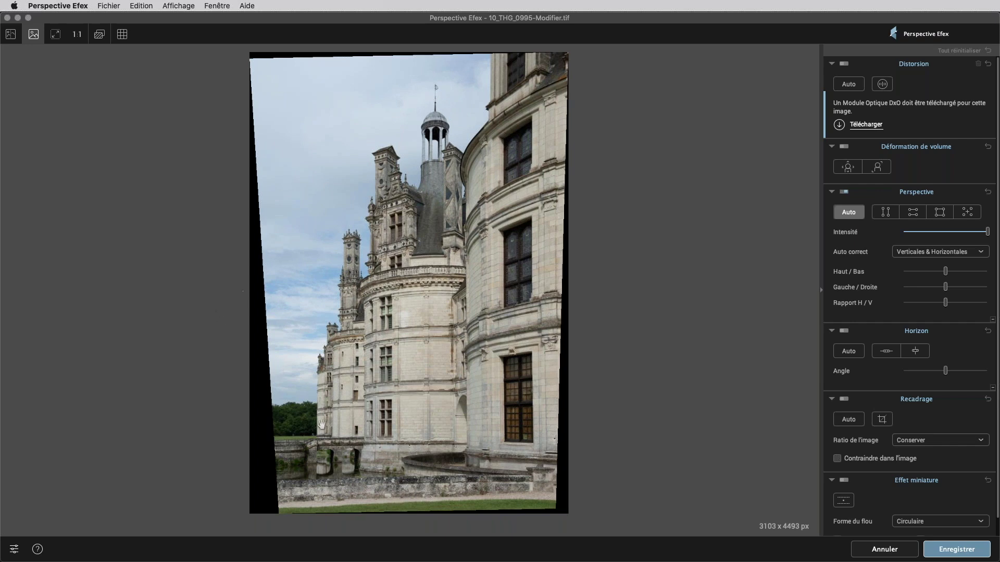
left_click(846, 400)
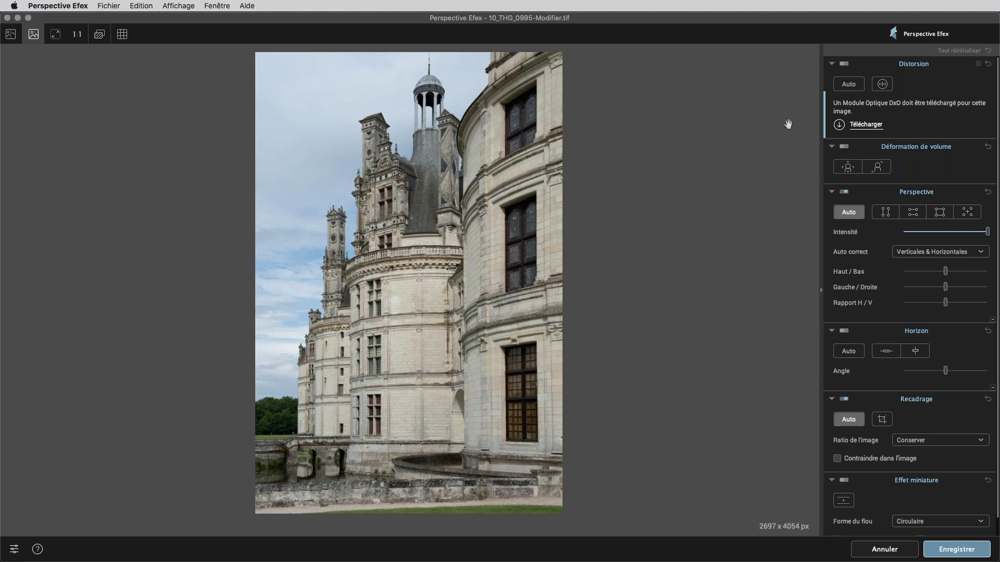
left_click(839, 209)
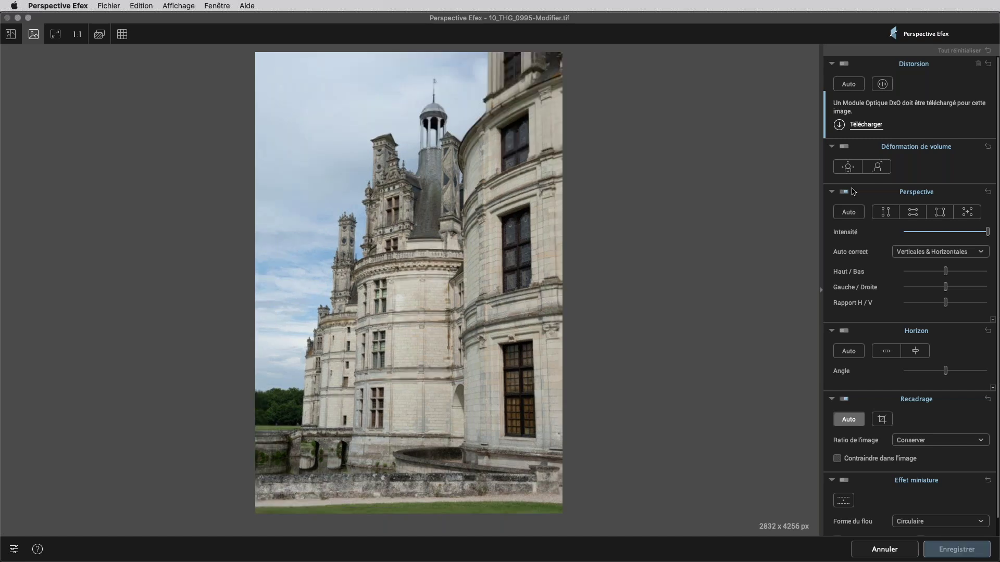
Force vertical parallels on the castle photo and align the first guide line with the far-left tower's outer edge
left_click(882, 217)
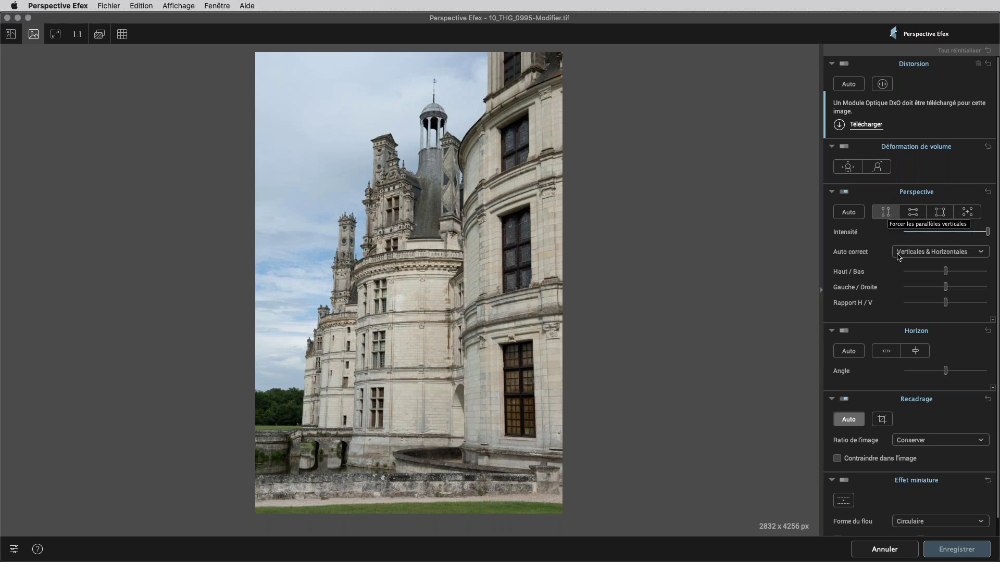
left_click(885, 214)
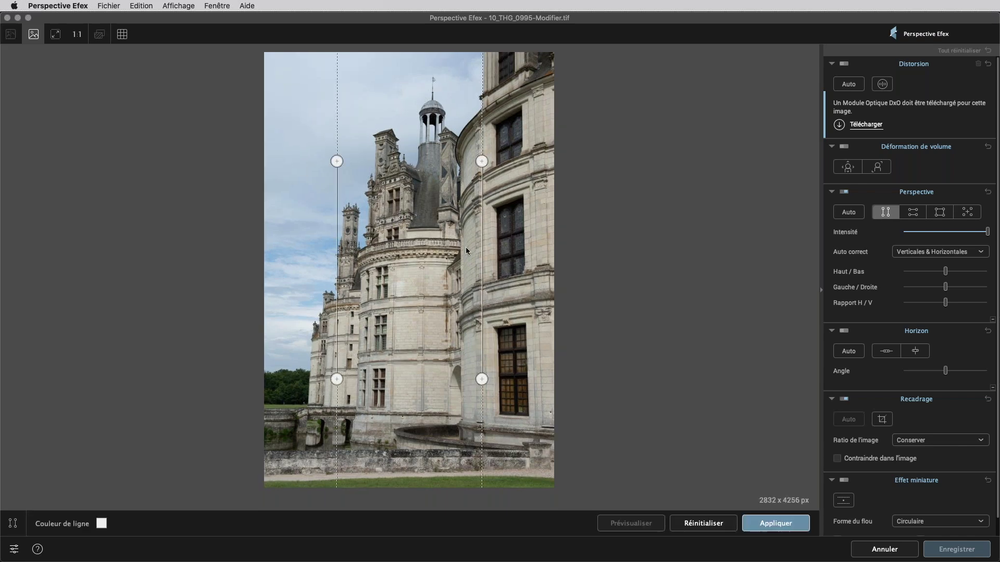
left_click_drag(482, 301, 518, 271)
left_click_drag(336, 257, 307, 284)
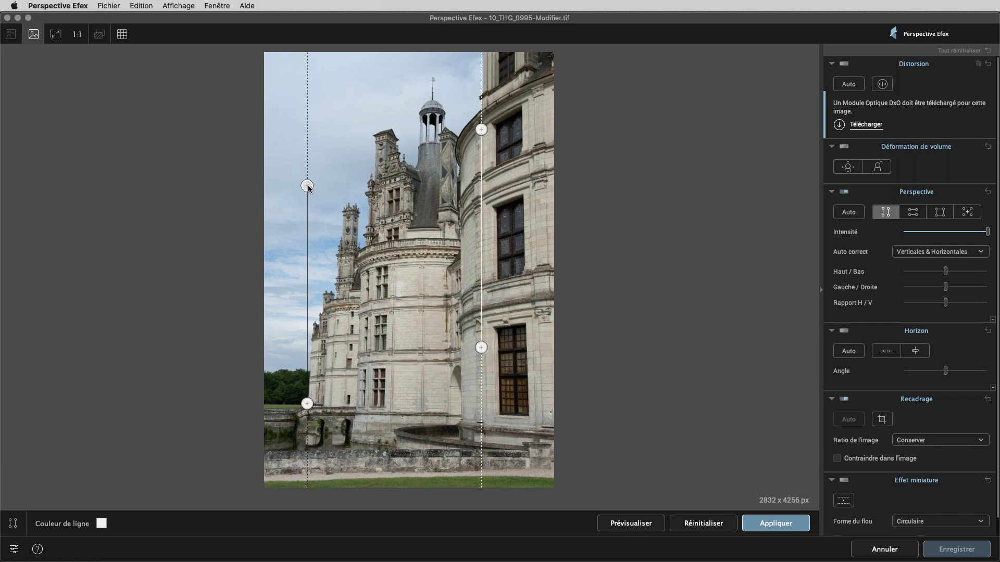
left_click_drag(308, 186, 308, 186)
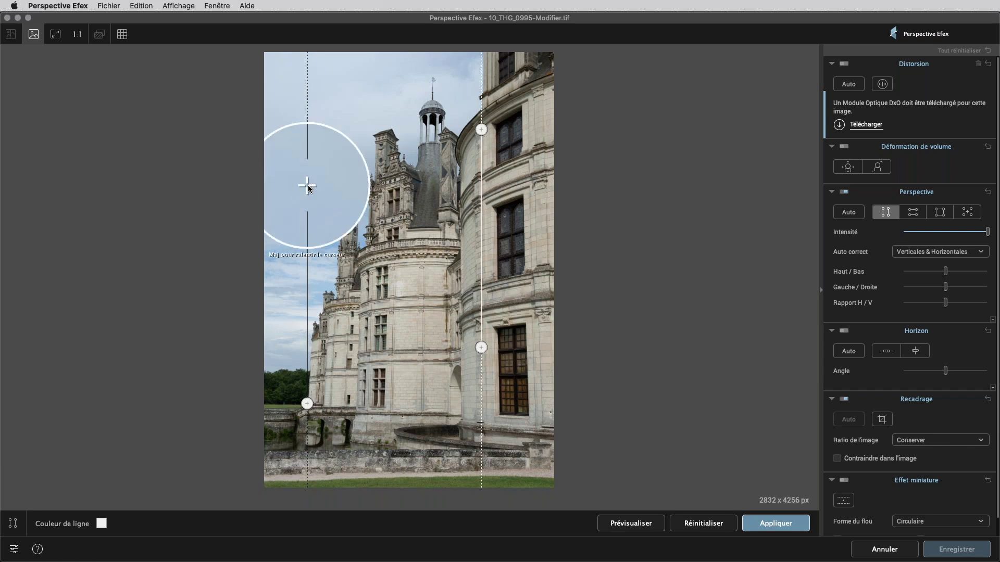
left_click_drag(308, 185, 323, 191)
left_click_drag(322, 204, 312, 341)
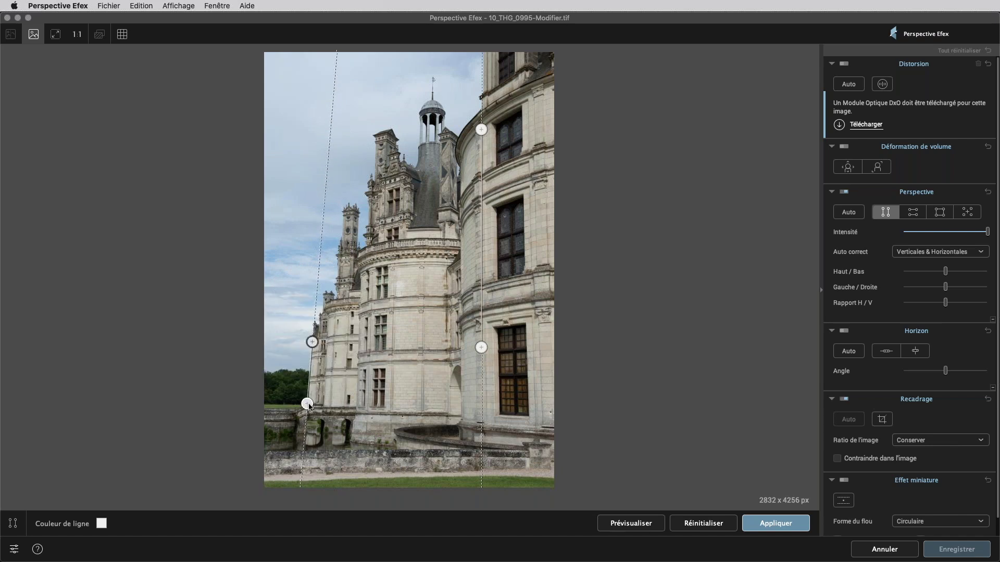
left_click_drag(308, 404, 307, 403)
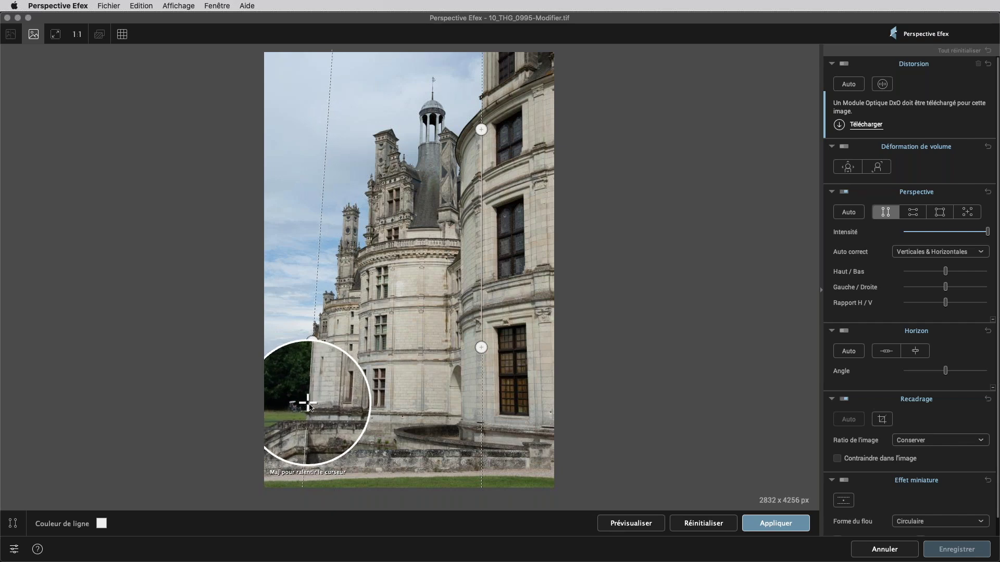
left_click_drag(307, 404, 308, 404)
Align the second vertical guide line with the large round tower's wall beyond its windows and preview the correction
left_click_drag(482, 238, 544, 198)
left_click_drag(543, 96, 544, 96)
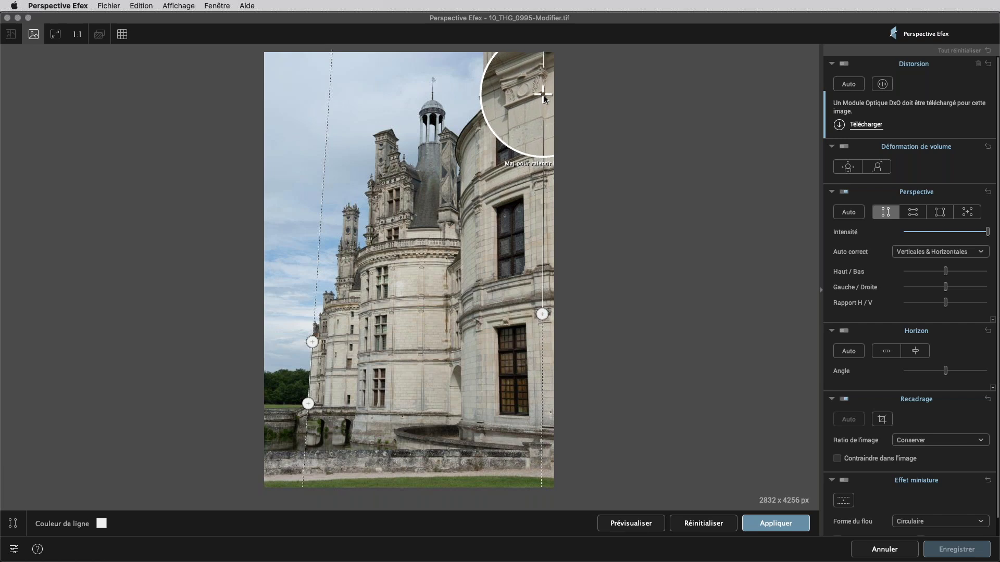
left_click_drag(543, 95, 544, 96)
mouse_move(542, 314)
left_mouse_down()
mouse_move(546, 330)
mouse_move(549, 322)
left_mouse_up()
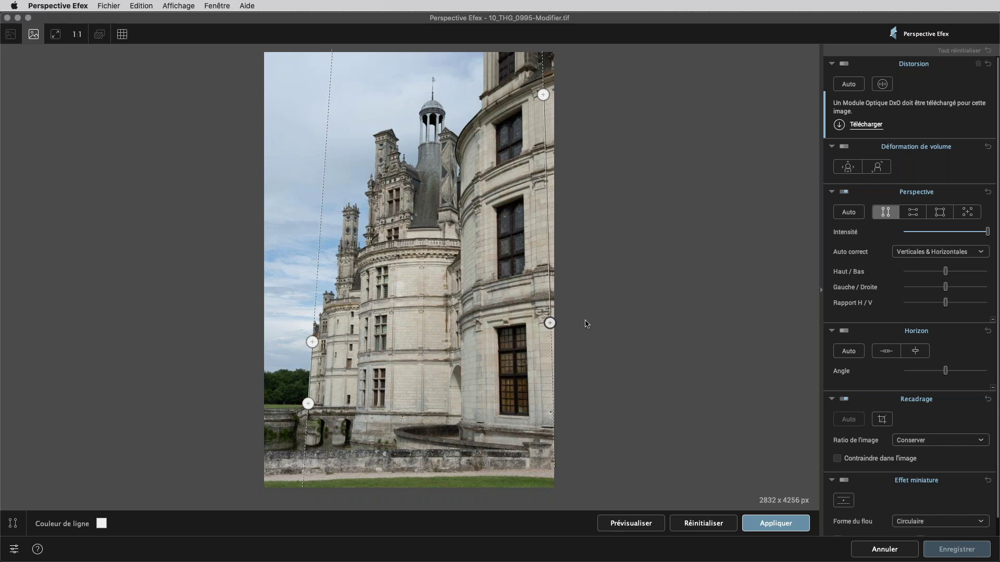
left_click(616, 530)
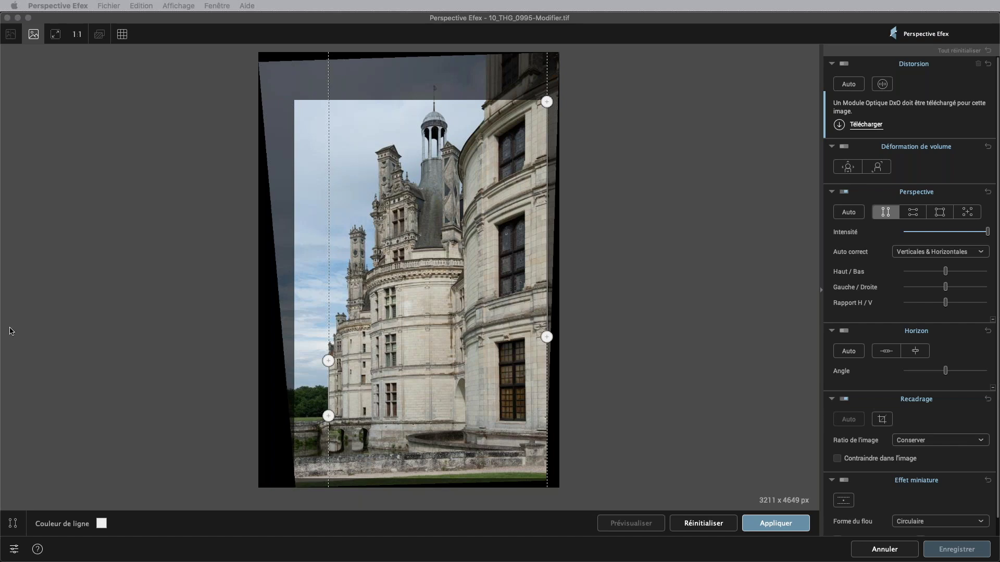
Change the guide line colour to red
left_click_drag(9, 328, 148, 263)
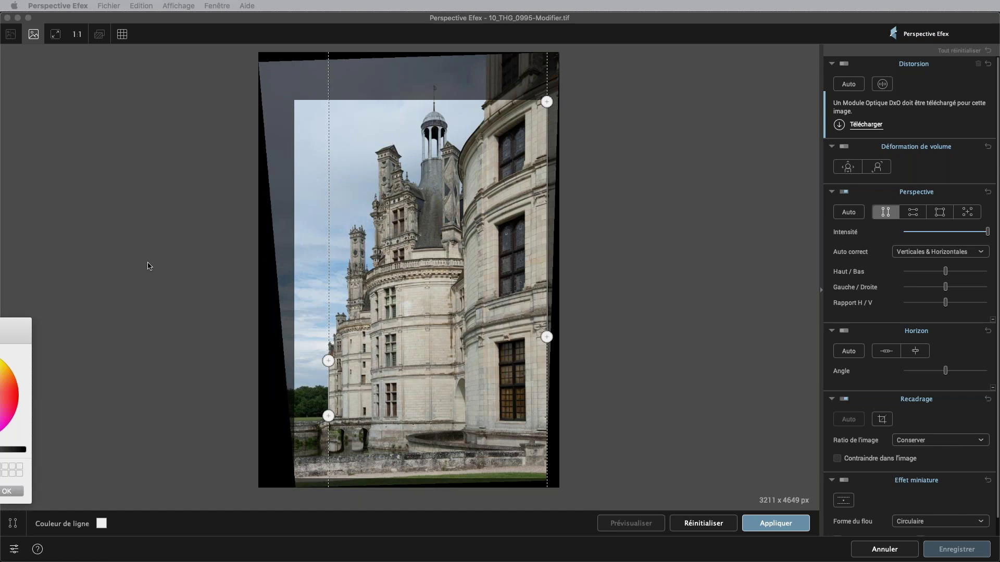
left_click(182, 322)
left_click(179, 418)
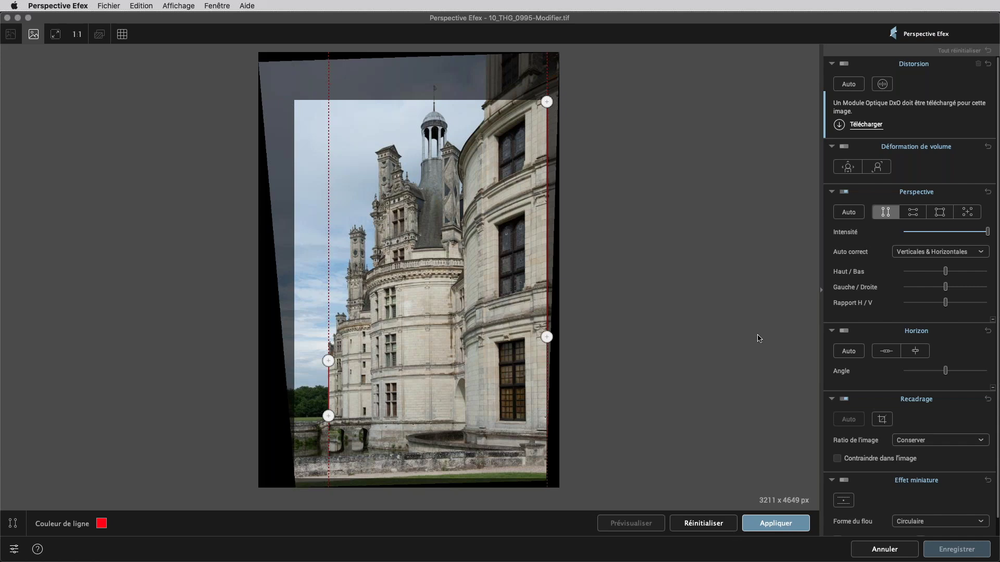
Apply the vertical correction, save the castle photo back to Lightroom Classic, and show the library as a grid
left_click(789, 524)
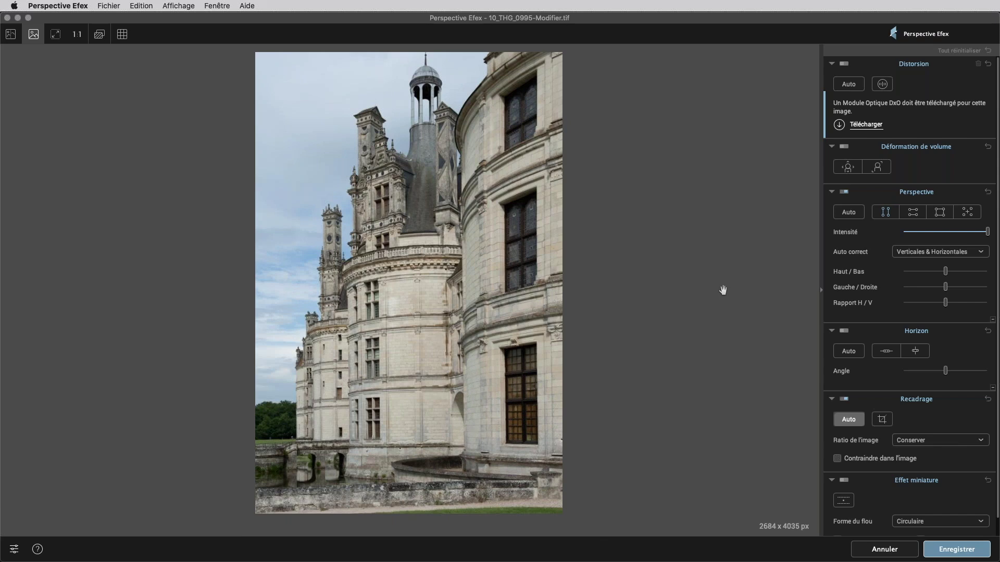
left_click(961, 551)
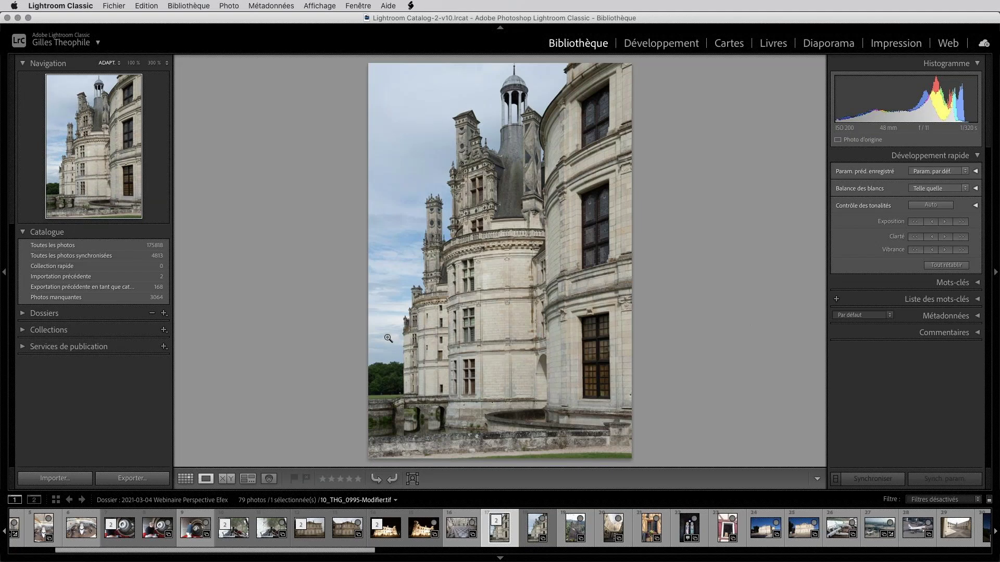
key("g")
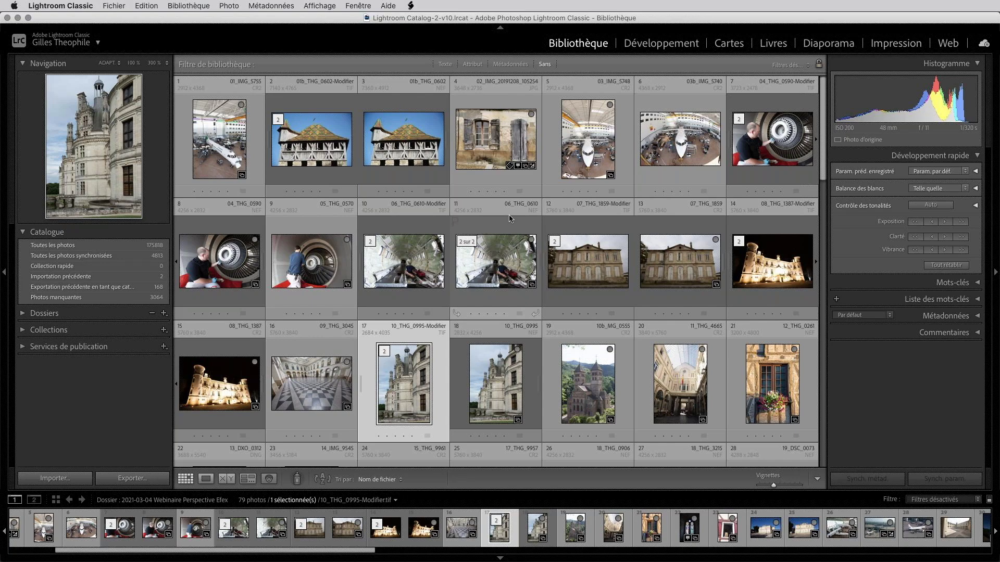
Open 01b_THG_0602-Modifier.tif from Lightroom Classic in Perspective Efex, editing the original file
left_click(320, 133)
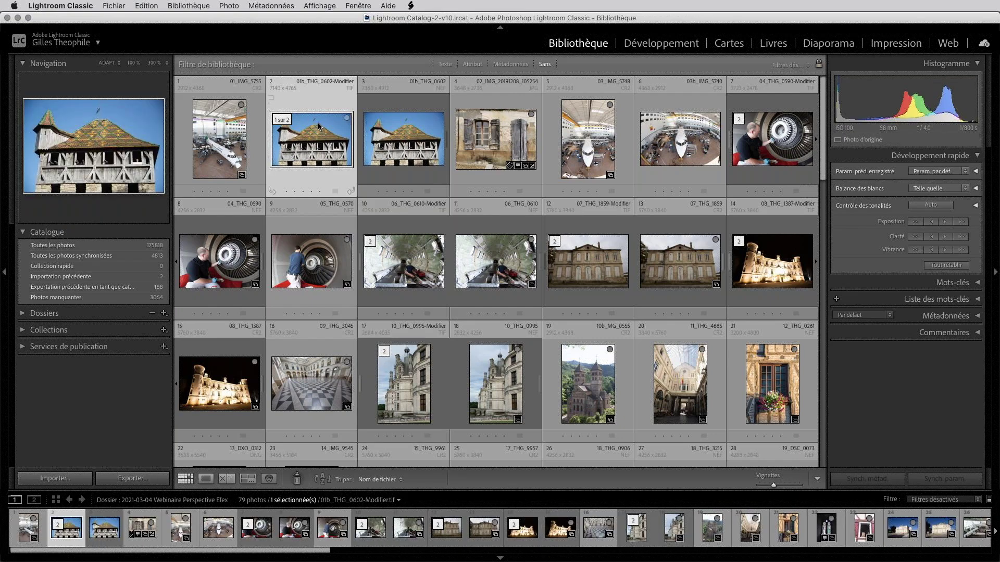
right_click(325, 135)
mouse_move(438, 247)
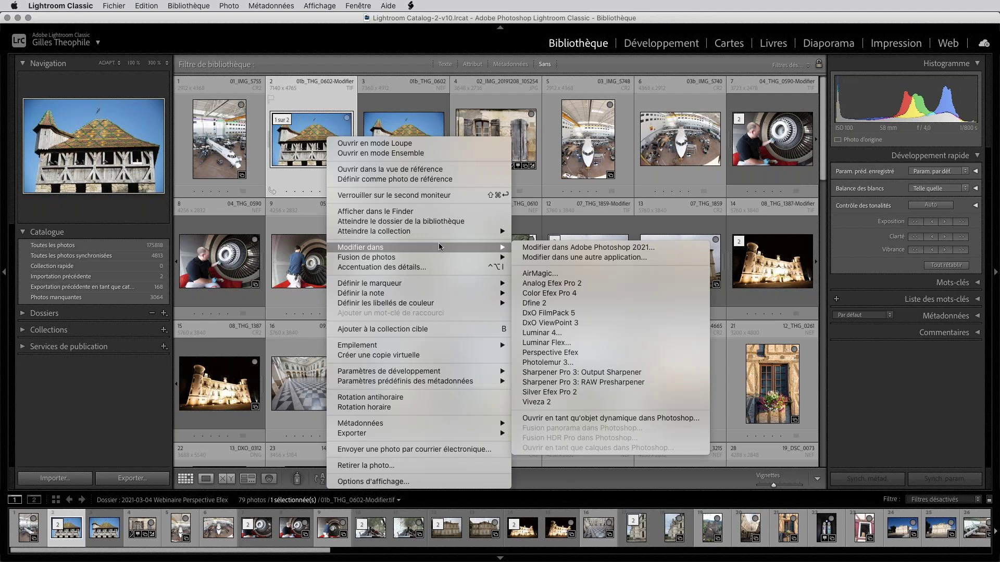
left_click(578, 353)
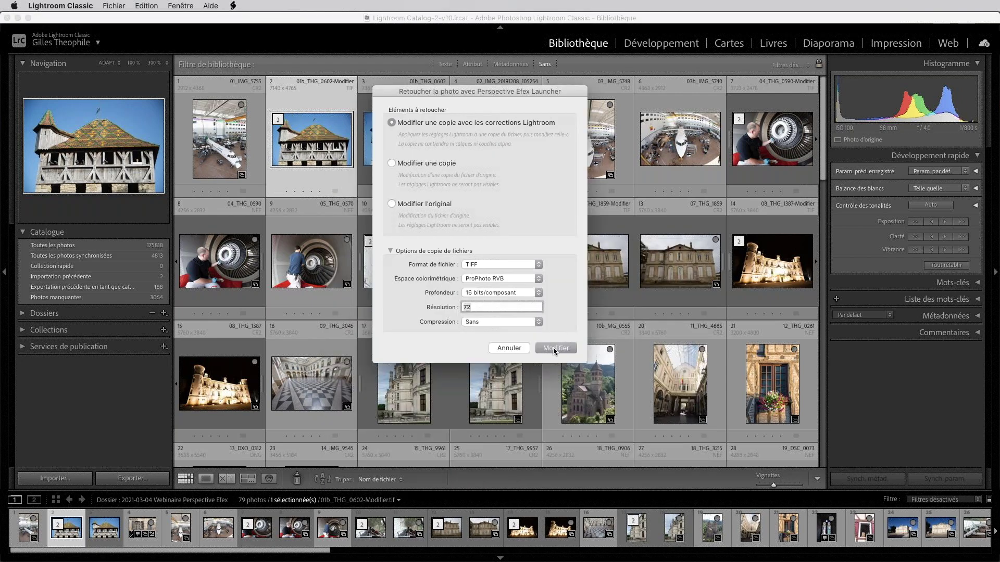
left_click(441, 205)
left_click(571, 351)
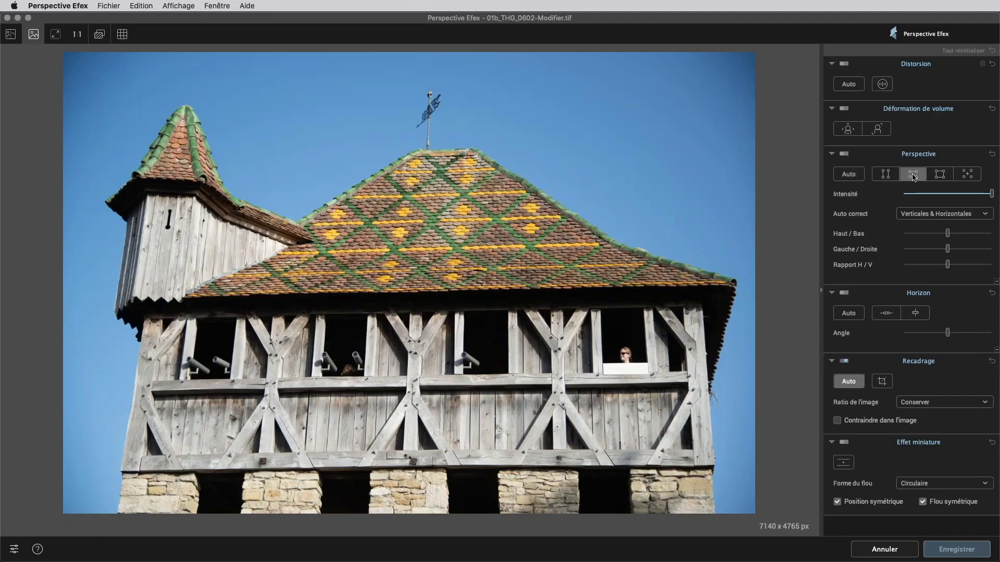
Force horizontal parallels on the timber-framed building and align the upper guide line with the main roof's lower edge
left_click(913, 176)
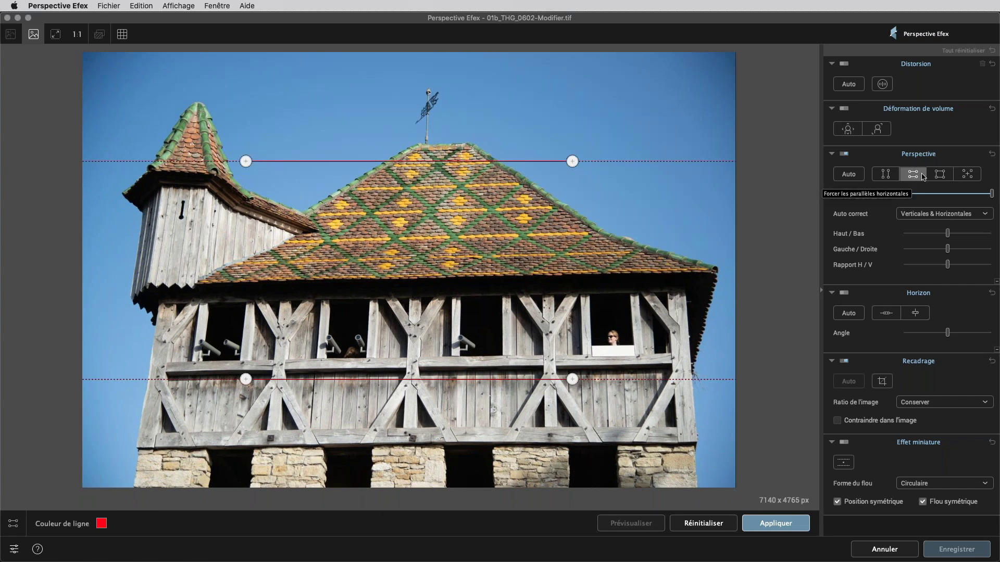
left_click_drag(344, 161, 340, 168)
left_click_drag(570, 168, 665, 275)
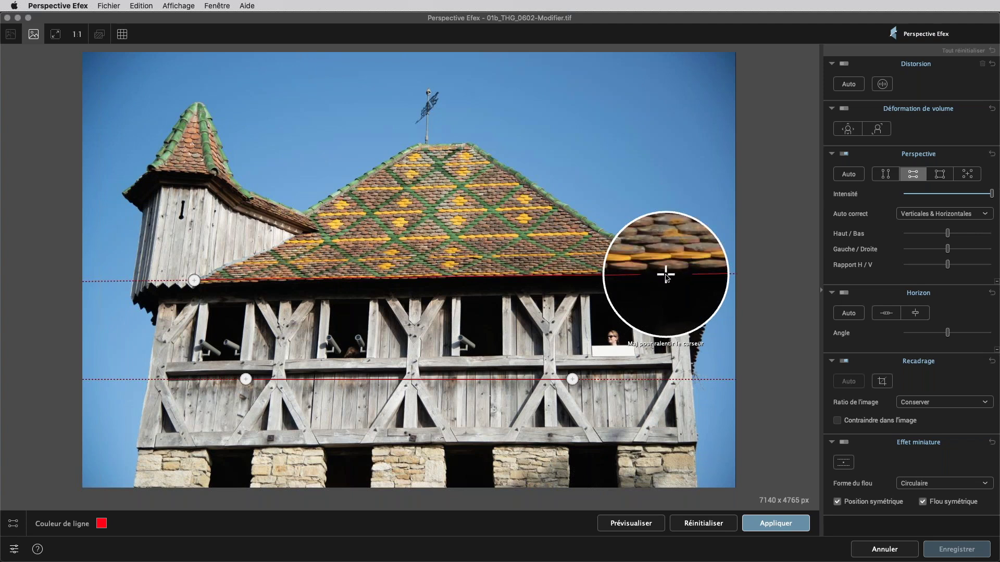
mouse_move(665, 275)
left_mouse_down()
mouse_move(626, 277)
mouse_move(649, 279)
left_mouse_up()
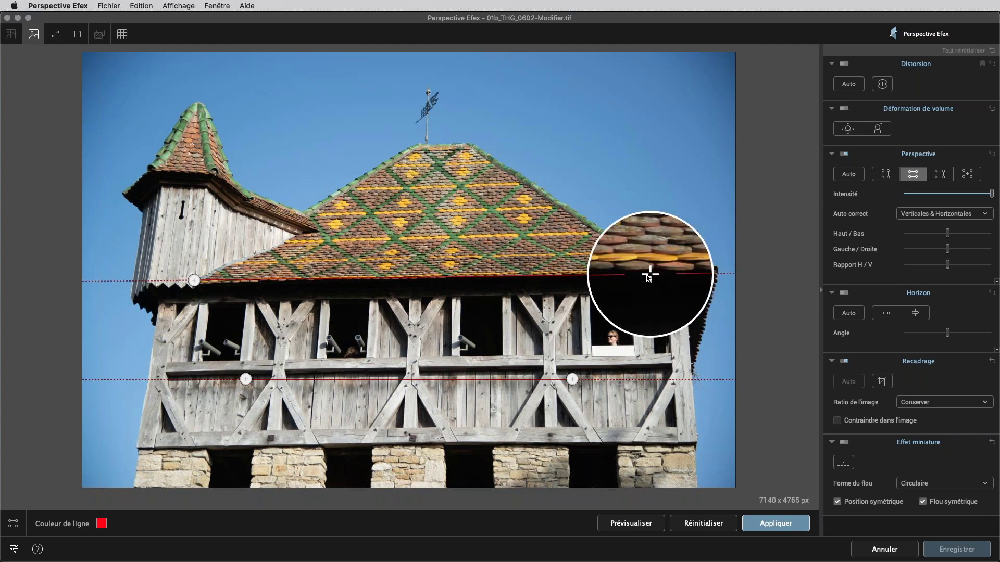
left_click_drag(648, 279, 702, 276)
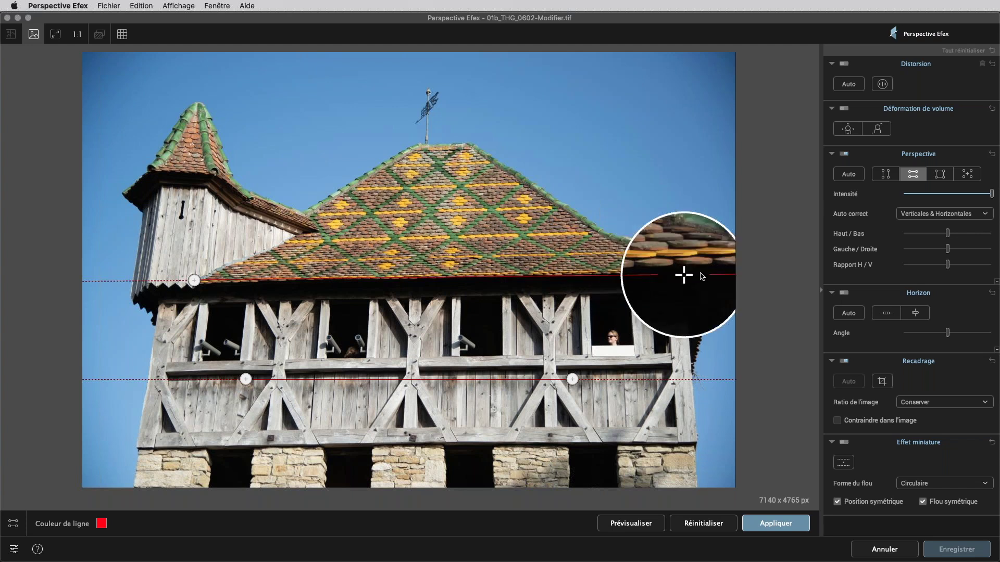
left_click_drag(701, 277, 686, 278)
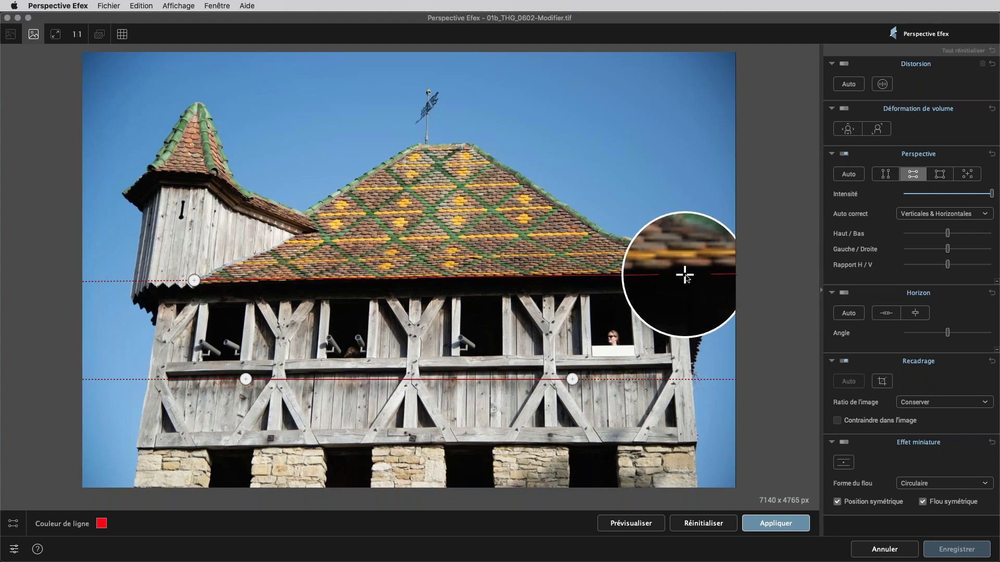
mouse_move(686, 278)
left_mouse_down()
mouse_move(667, 279)
mouse_move(682, 274)
left_mouse_up()
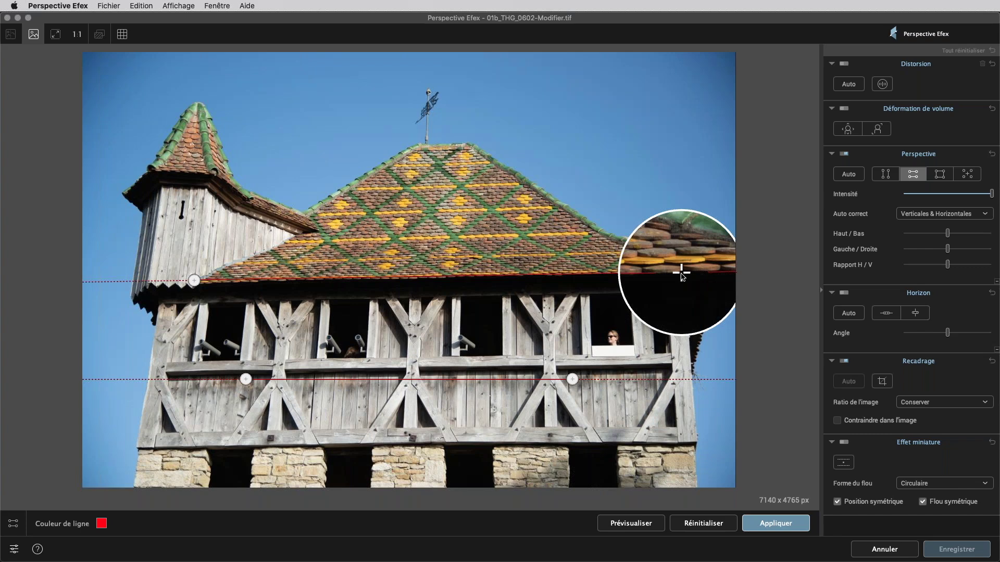
left_click_drag(682, 274, 682, 273)
left_click_drag(194, 281, 194, 284)
Align the lower horizontal guide line with the bottom timber beam above the stone pillars and preview the correction
left_click_drag(286, 380, 180, 473)
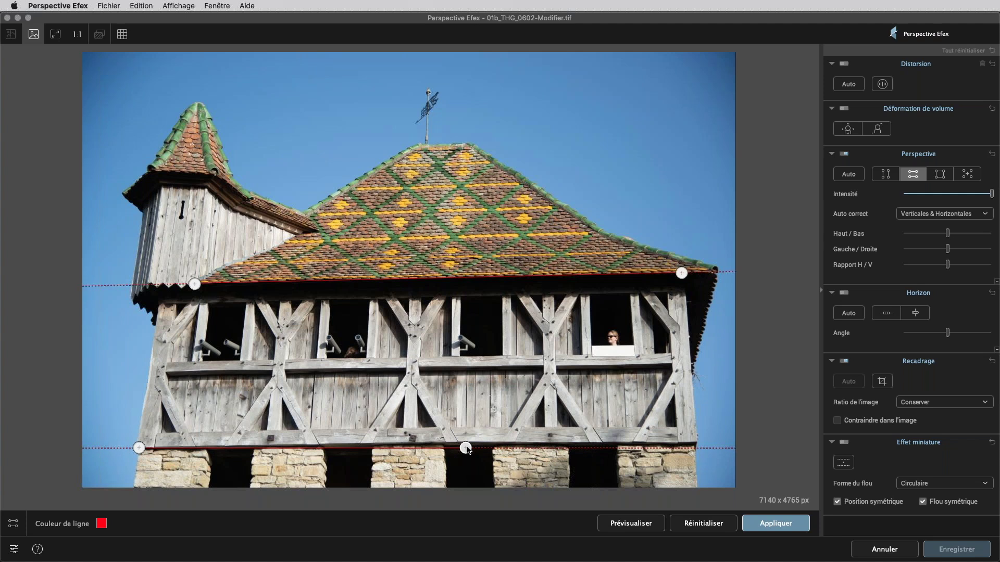
left_click_drag(467, 448, 697, 442)
left_click(634, 522)
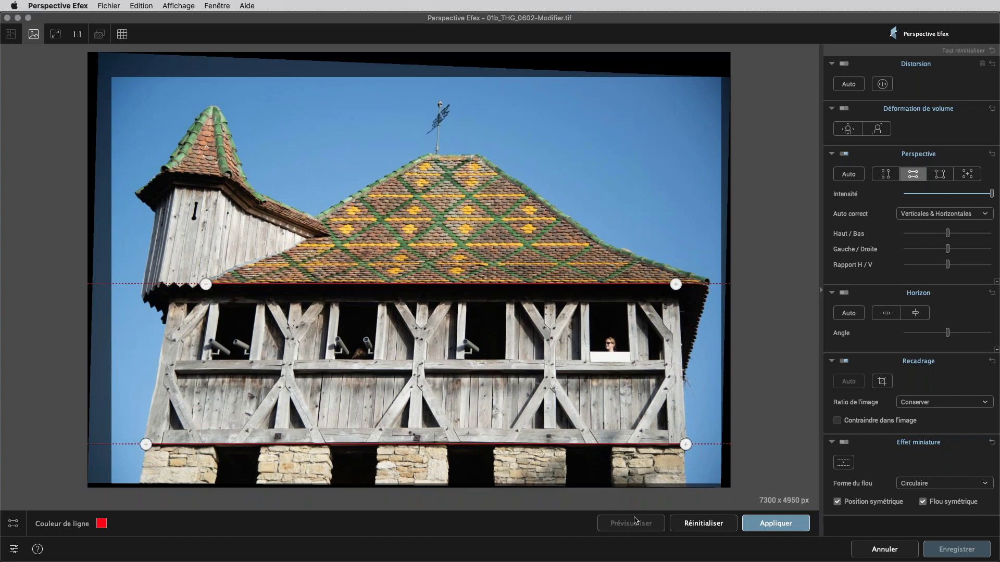
Apply the horizontal correction and save the timber-framed building photo back to Lightroom Classic
left_click(774, 523)
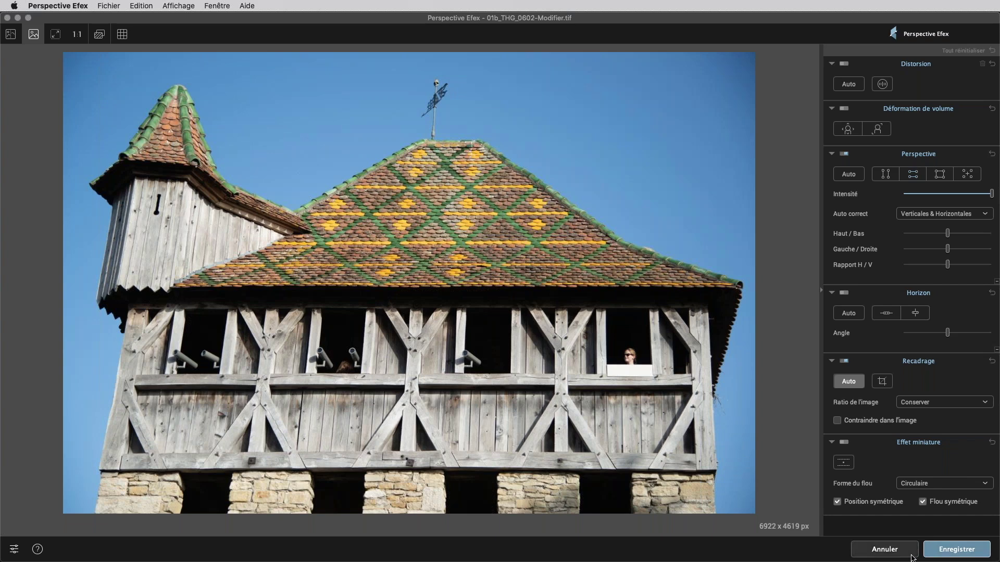
left_click(905, 553)
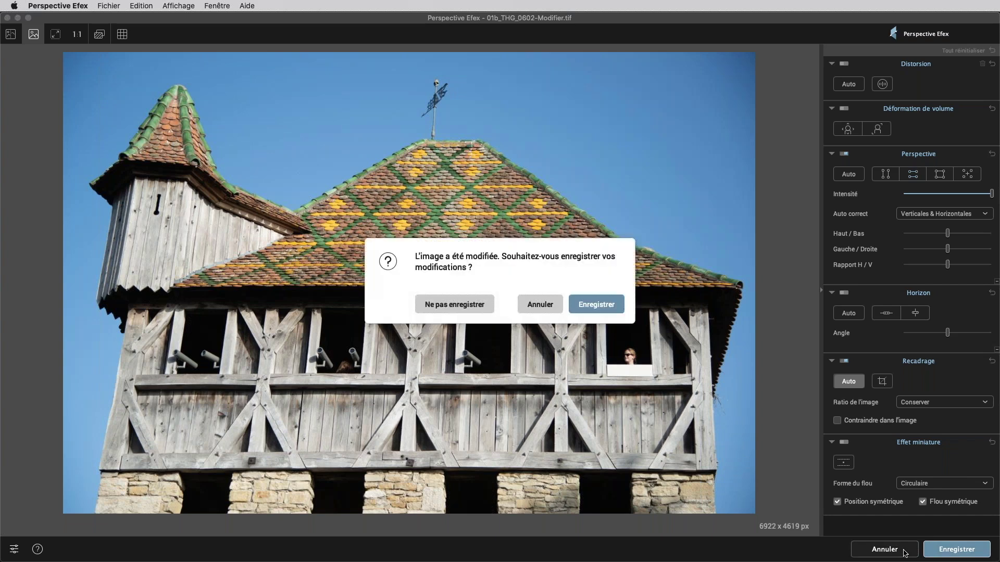
left_click(555, 309)
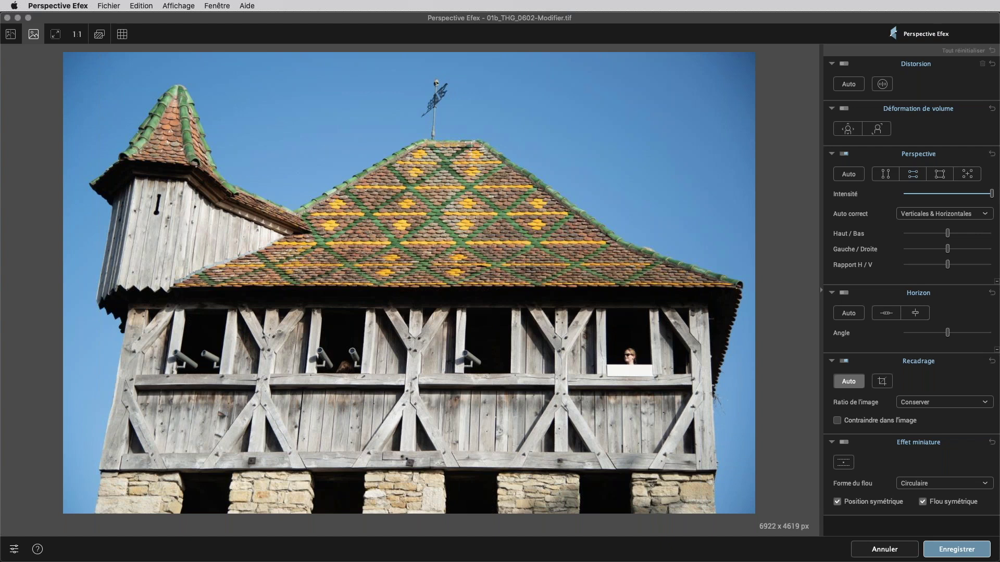
left_click(966, 550)
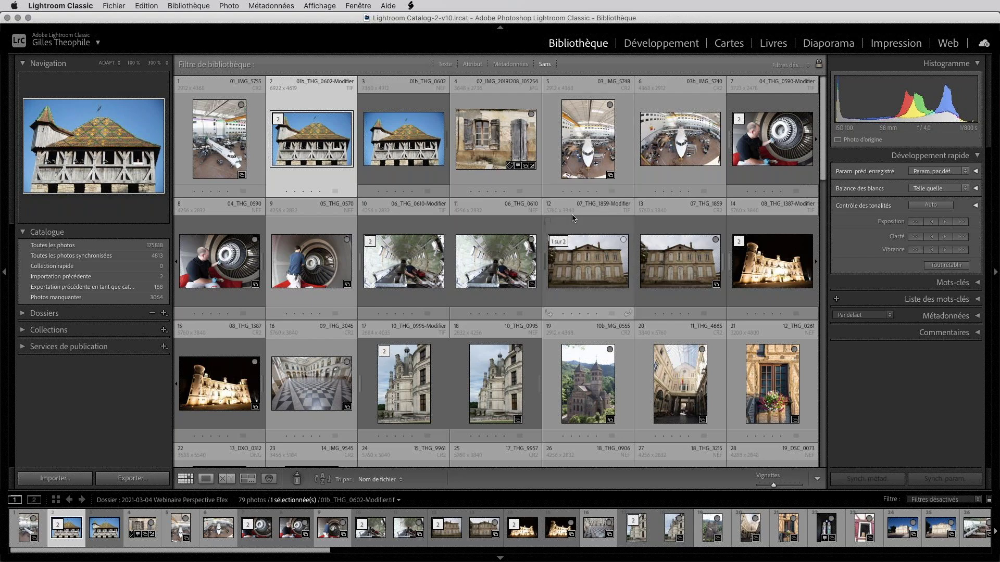
Open the flowered window photo 12_THG_0261.nef from Lightroom Classic in Perspective Efex as a TIFF copy
right_click(777, 330)
left_click(759, 364)
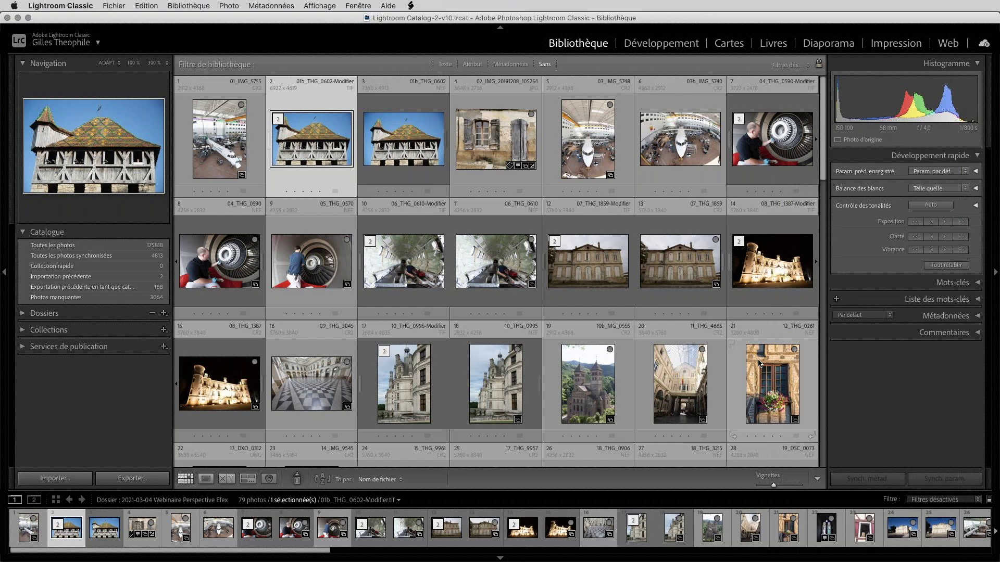
left_click(759, 364)
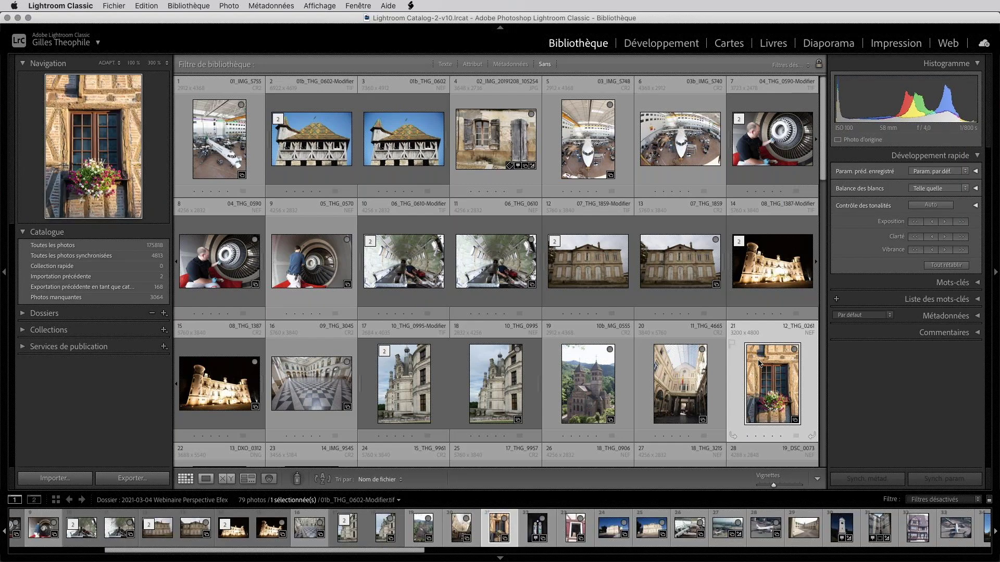
right_click(758, 363)
mouse_move(782, 318)
left_click(598, 423)
left_click(584, 348)
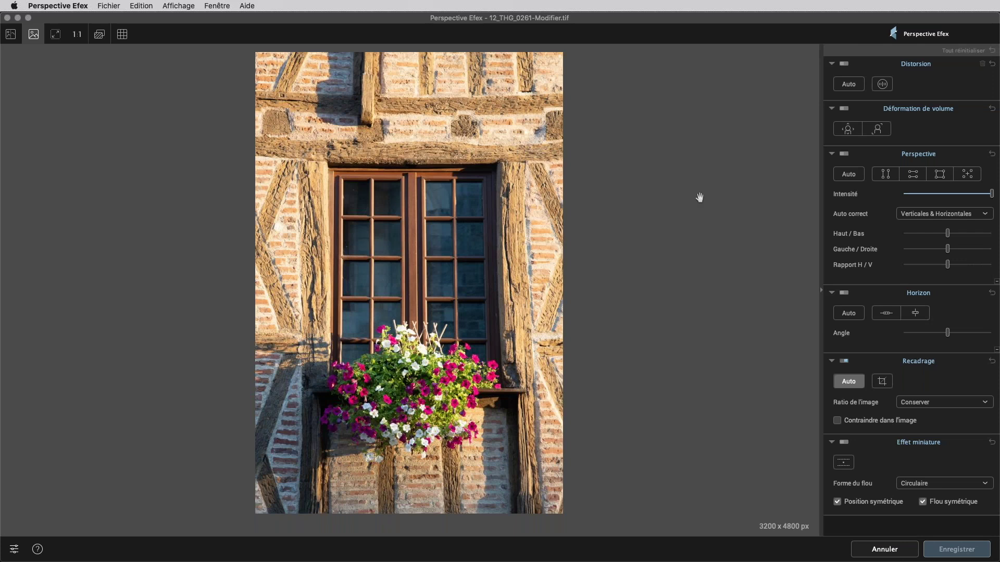
Force a rectangle on the flowered window photo, align the four corner points with the brown window frame and sill, and preview the correction
left_click(940, 174)
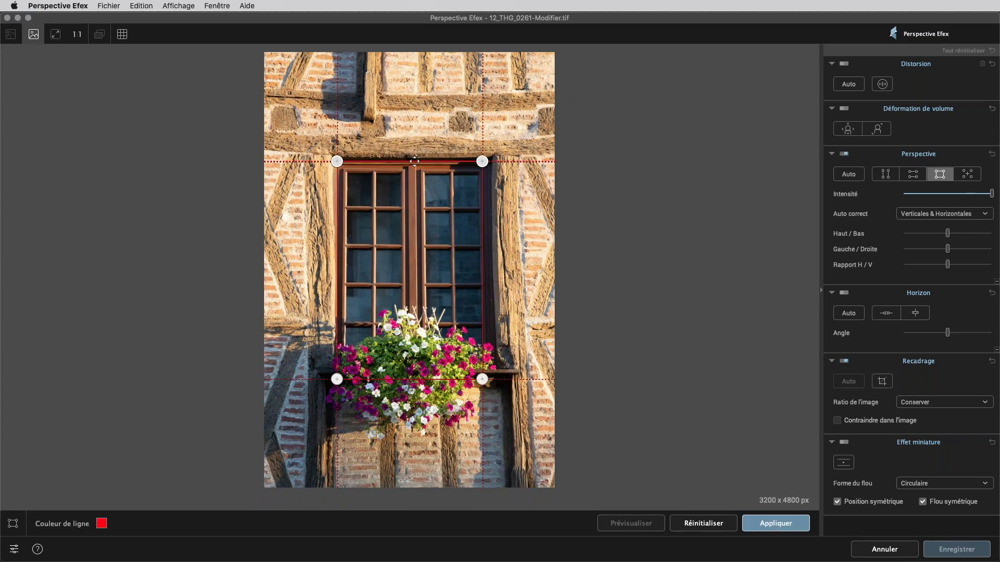
left_click_drag(415, 159, 414, 160)
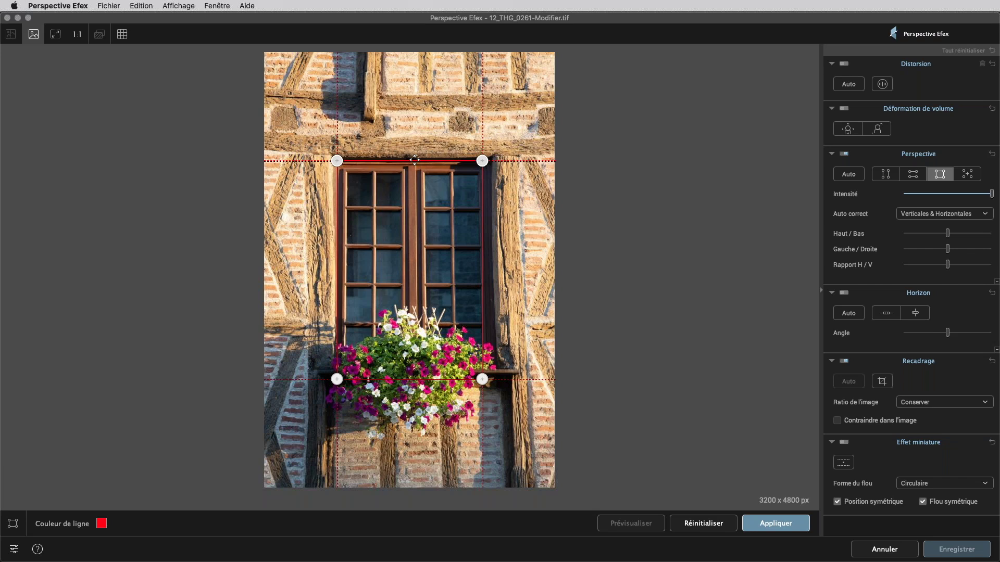
left_click_drag(414, 160, 415, 158)
left_click_drag(482, 158, 487, 165)
mouse_move(337, 379)
left_mouse_down()
mouse_move(341, 344)
mouse_move(408, 328)
mouse_move(337, 372)
left_mouse_up()
mouse_move(483, 379)
left_mouse_down()
mouse_move(501, 373)
mouse_move(492, 373)
left_mouse_up()
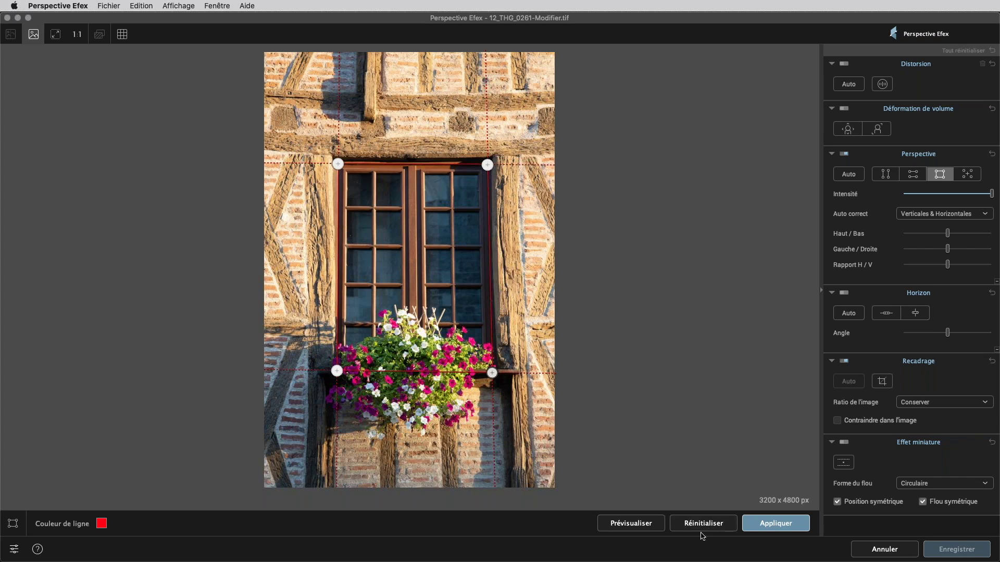
left_click(632, 524)
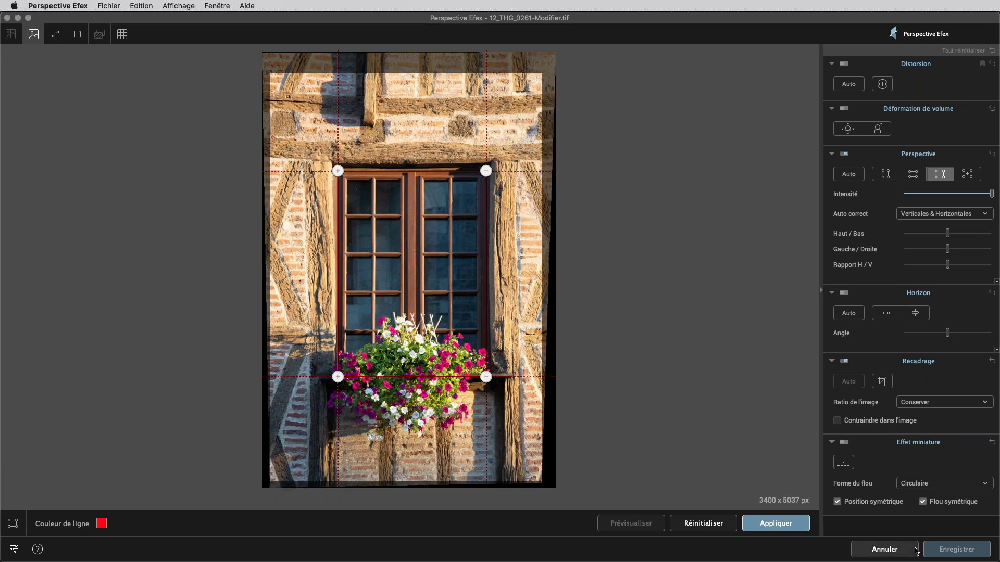
Close the flowered window photo, saving the modifications, and return to Lightroom Classic
left_click(891, 551)
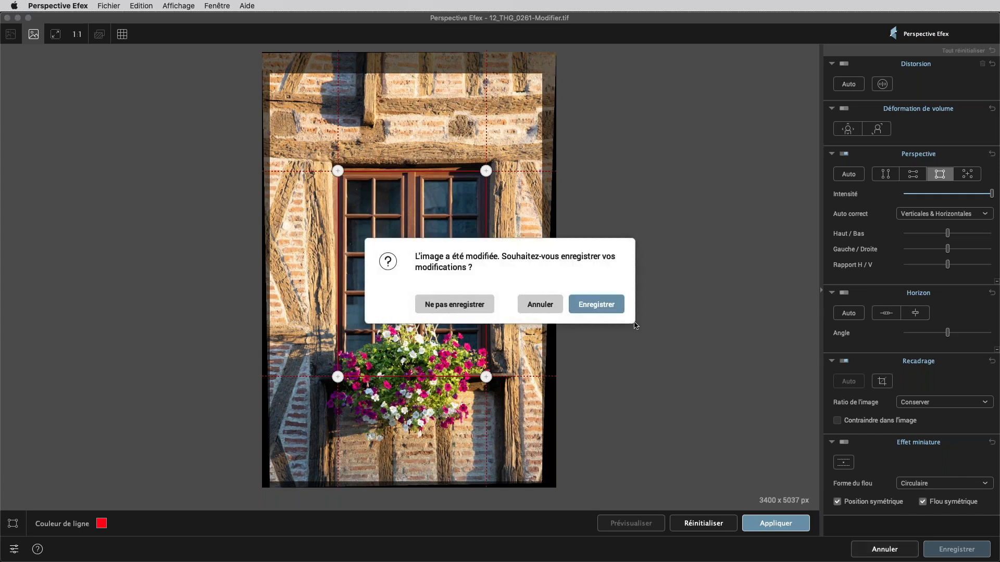
left_click(596, 304)
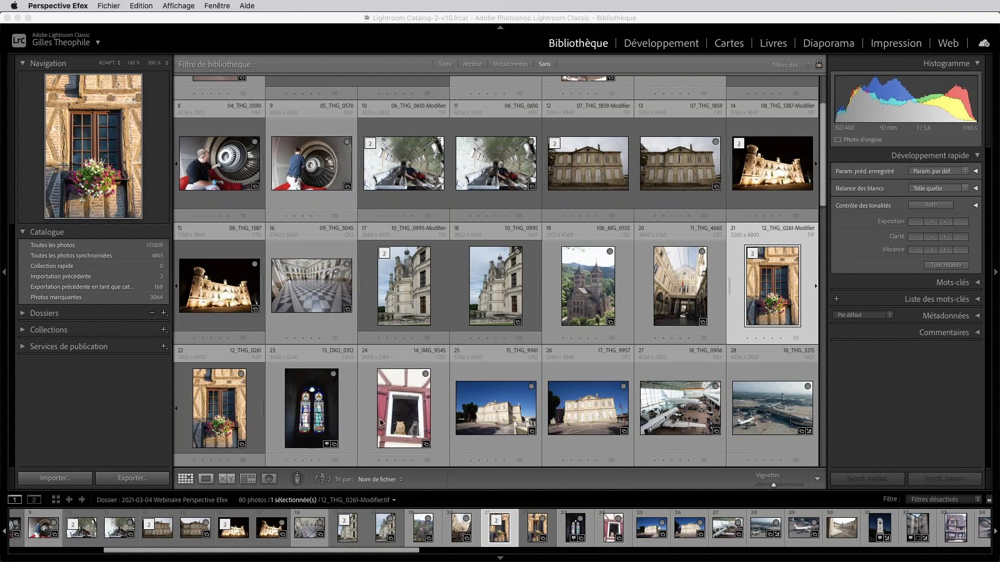
Open the photo of the two cats at the window, 14_IMG_9545.cr2, from Lightroom Classic in Perspective Efex as a TIFF copy
left_click(314, 408)
left_click(418, 394)
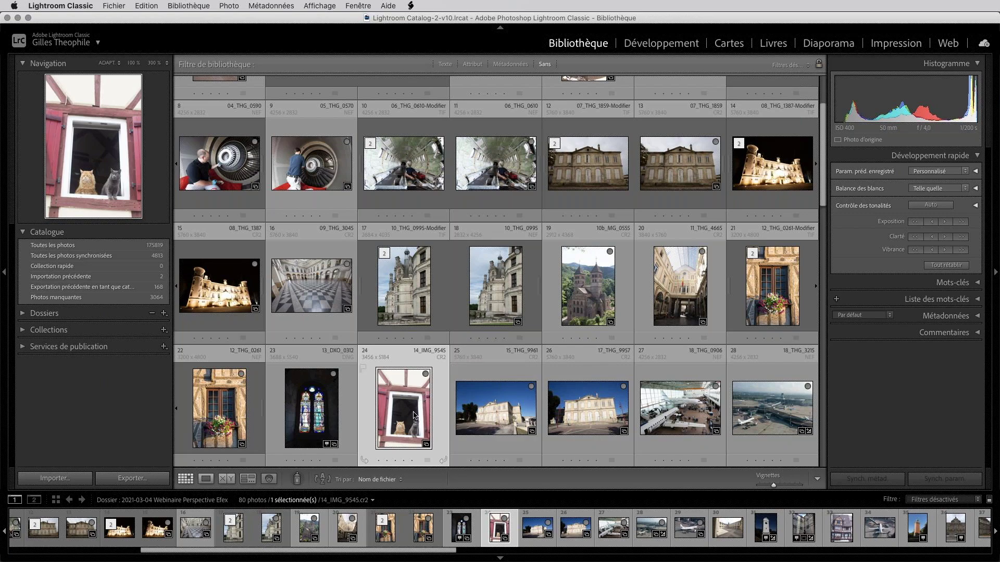
right_click(403, 385)
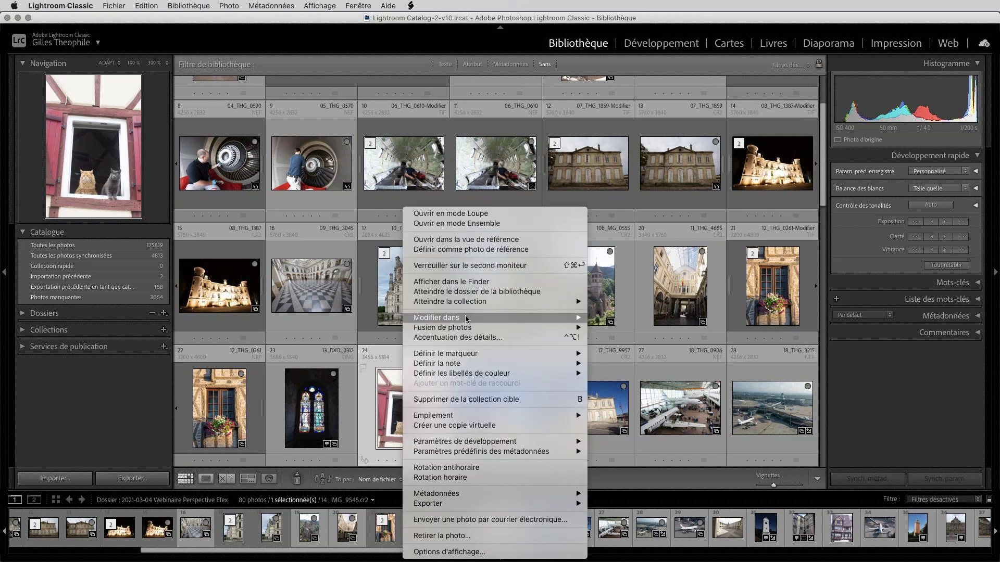
mouse_move(467, 318)
left_click(658, 422)
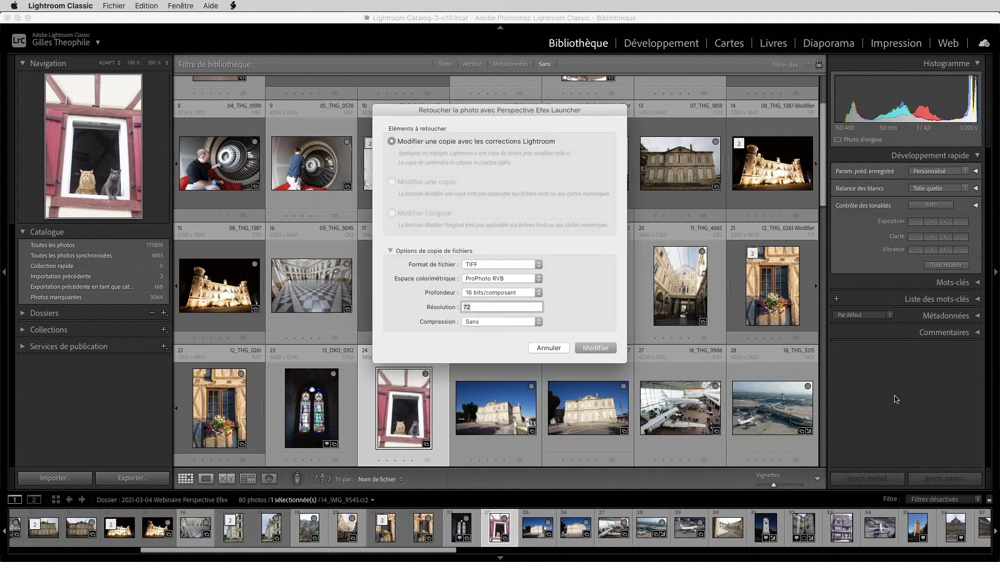
left_click(595, 347)
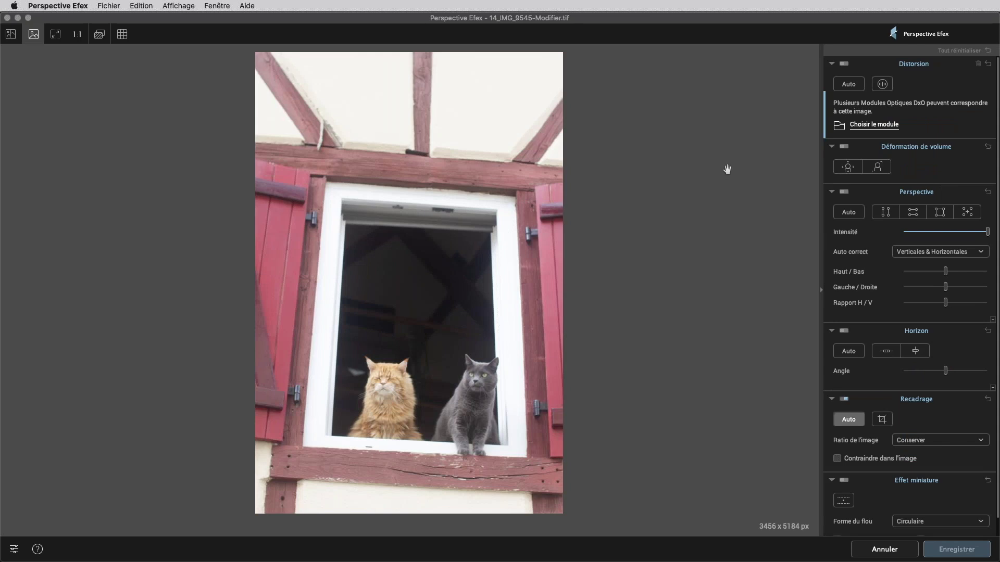
Force a rectangle on the cats photo by aligning the four corner points with the white window frame's outer corners, and apply the correction
left_click(938, 211)
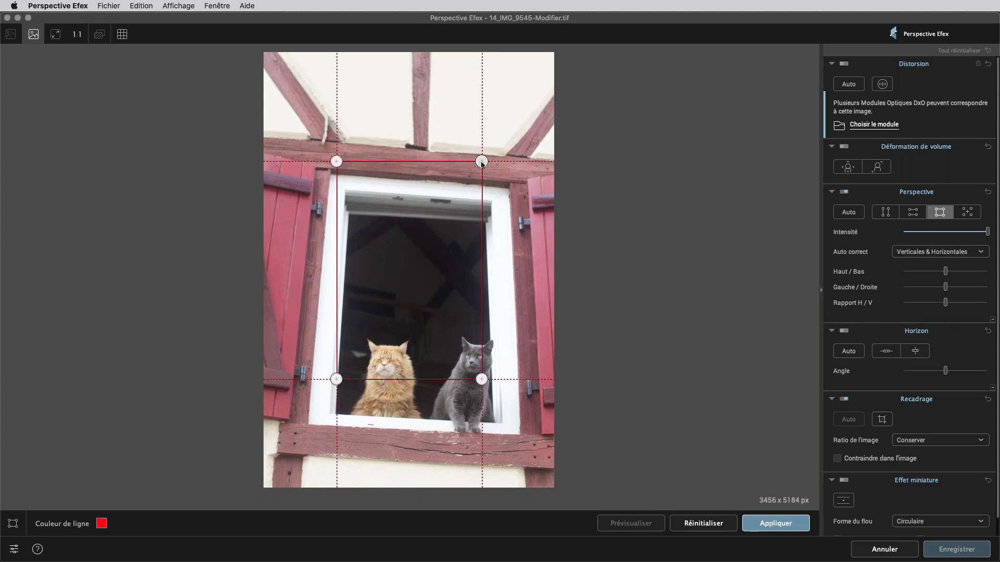
left_click_drag(482, 163, 510, 185)
left_click_drag(336, 164, 331, 169)
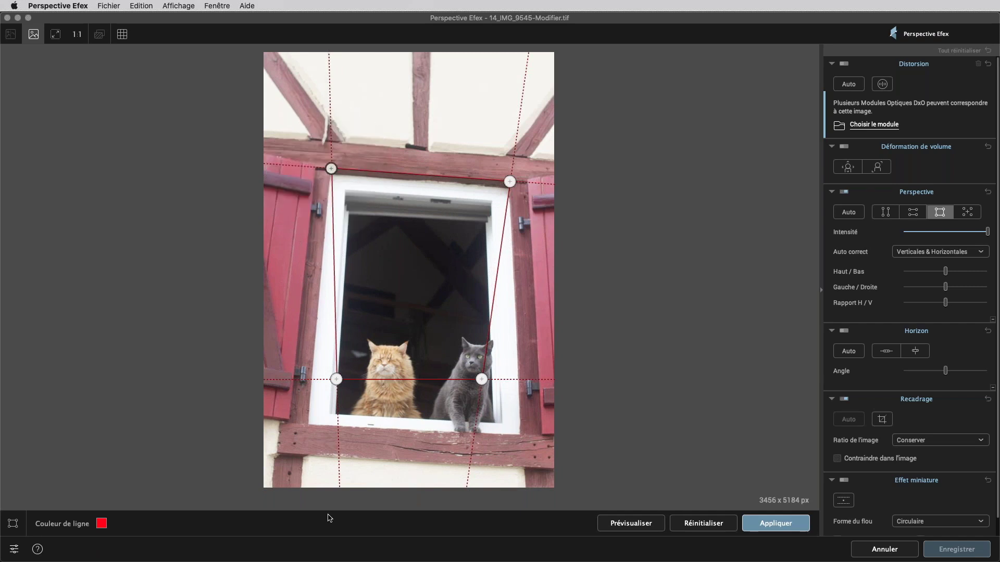
left_click_drag(336, 380, 308, 424)
left_click_drag(481, 379, 520, 435)
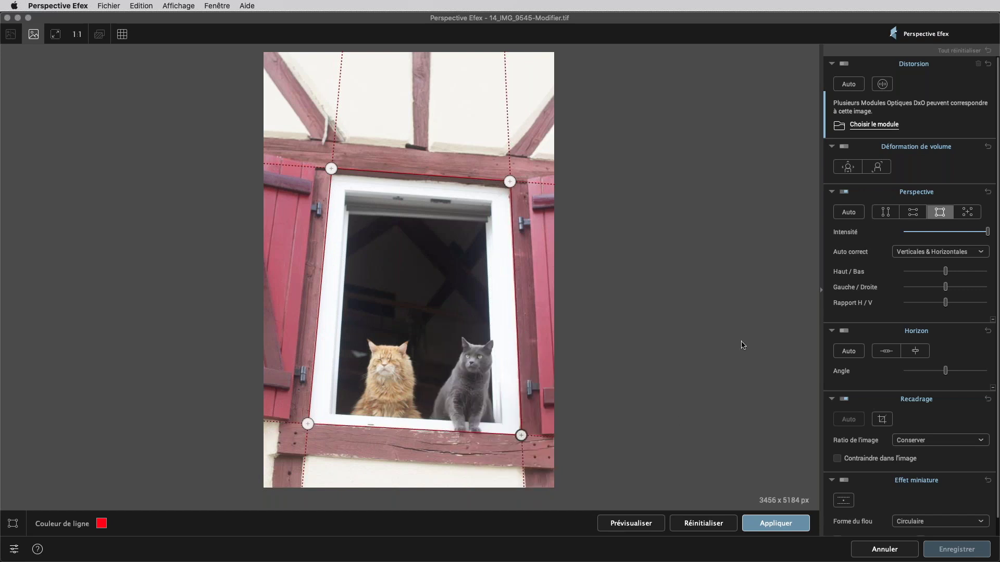
left_click(641, 526)
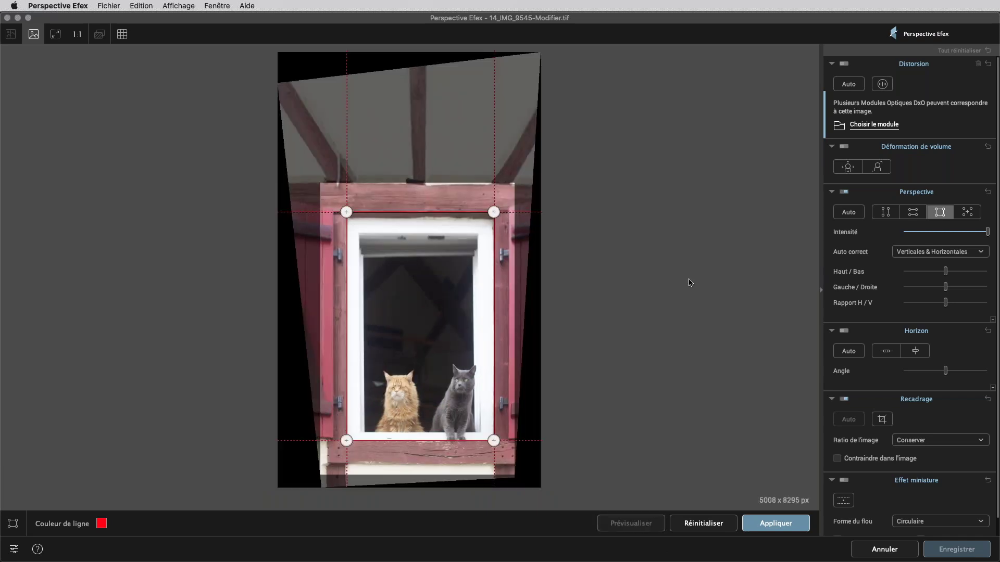
left_click(783, 524)
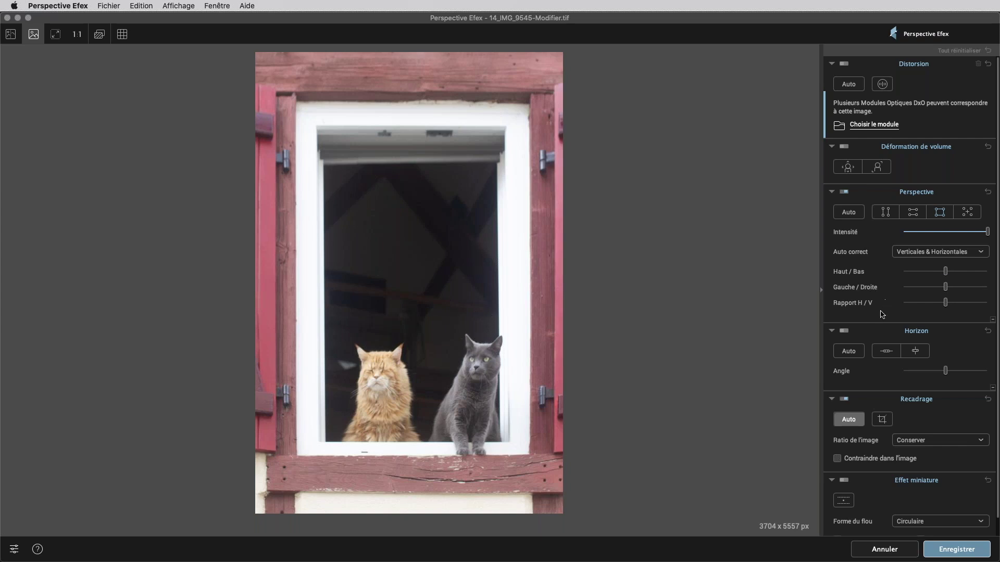
Lower the H/V ratio of the cats photo below -10 to reduce the window's vertical stretching
mouse_move(946, 306)
left_click_drag(946, 306, 942, 307)
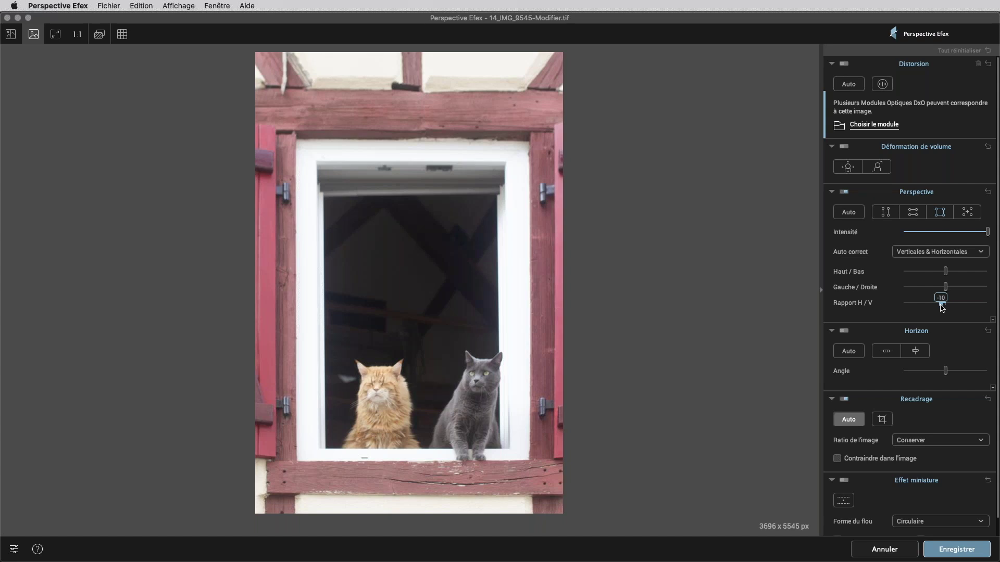
mouse_move(942, 308)
left_mouse_down()
mouse_move(952, 309)
mouse_move(939, 308)
left_mouse_up()
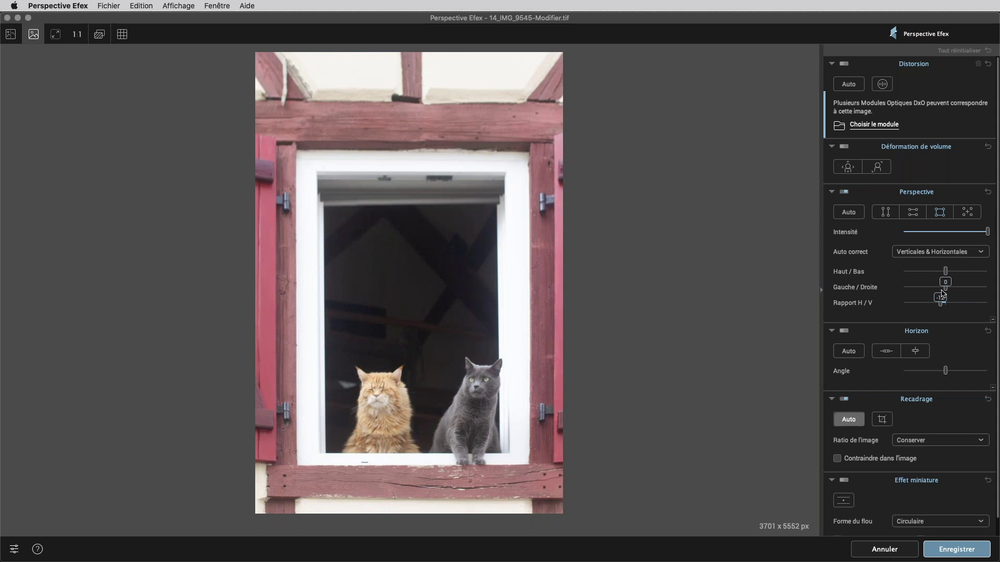
Try an up/down perspective value of 21 on the cats photo and bring it back to -2
mouse_move(942, 293)
left_mouse_down()
mouse_move(953, 291)
mouse_move(944, 280)
left_mouse_up()
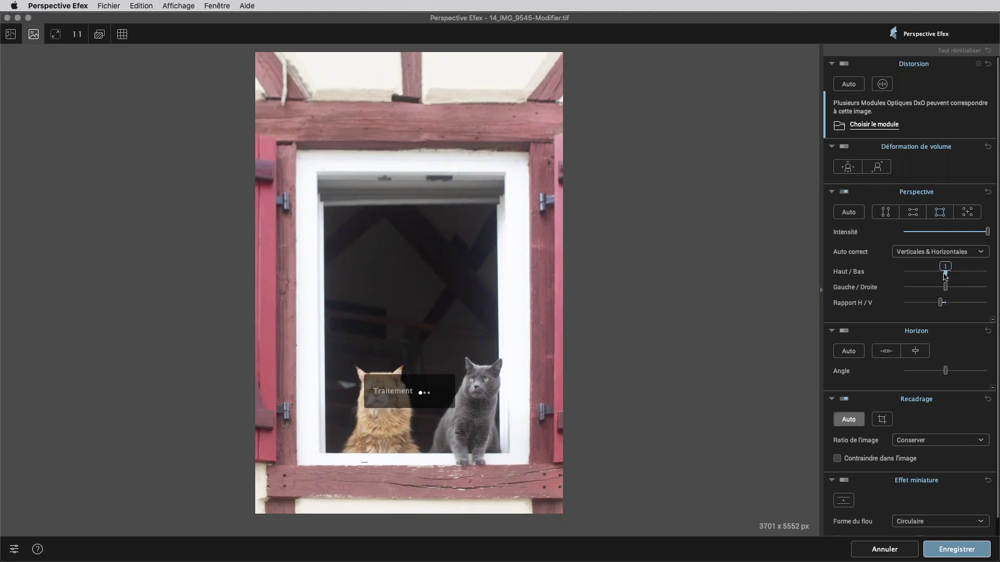
left_click_drag(945, 276, 952, 276)
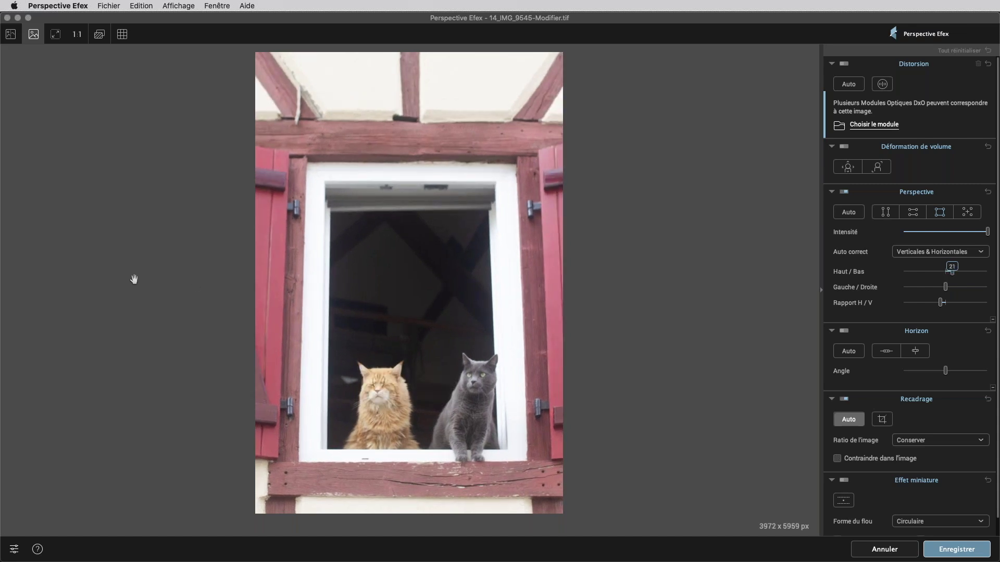
left_click_drag(951, 273, 944, 278)
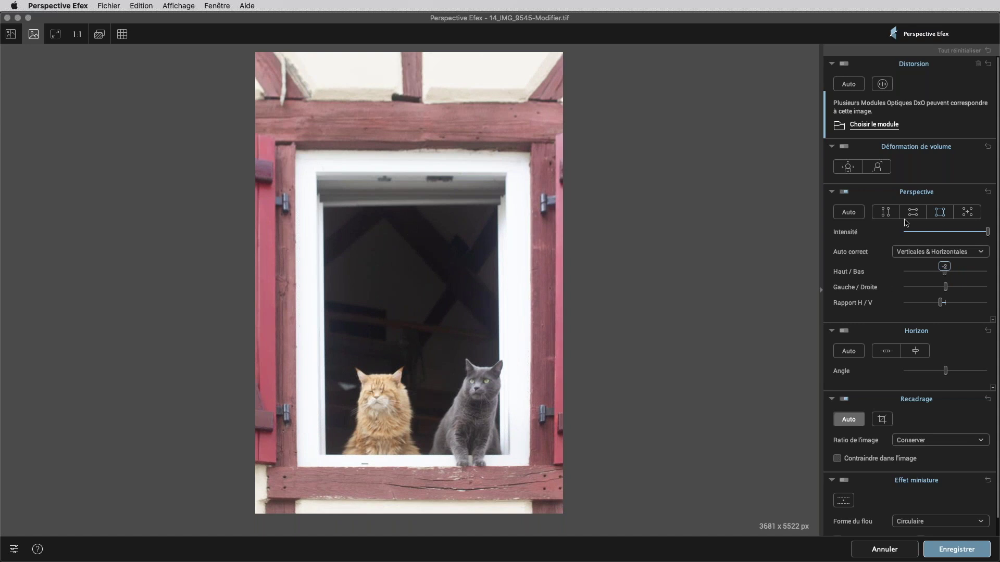
Close the cats photo without saving the modifications and return to Lightroom Classic
left_click(901, 553)
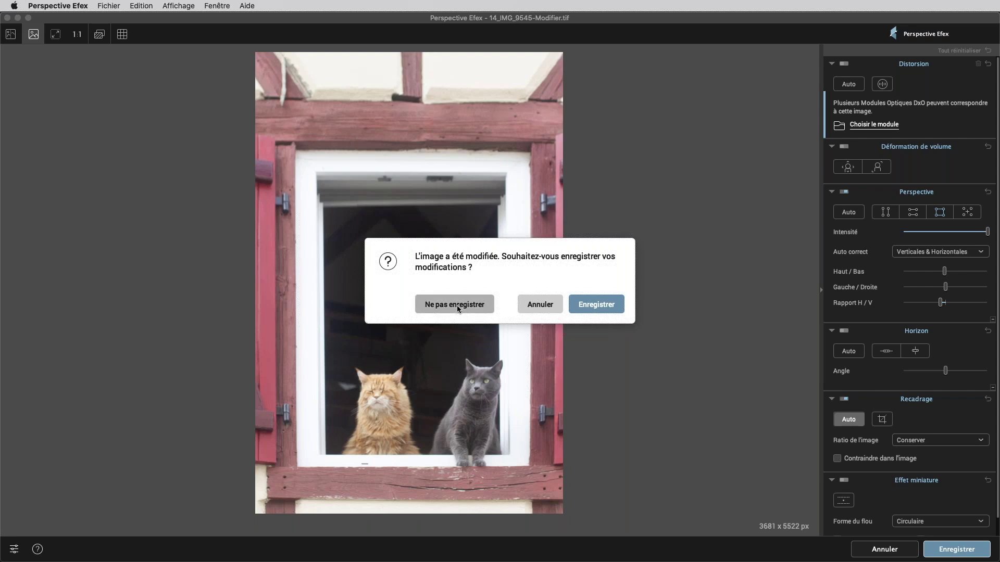
left_click(455, 305)
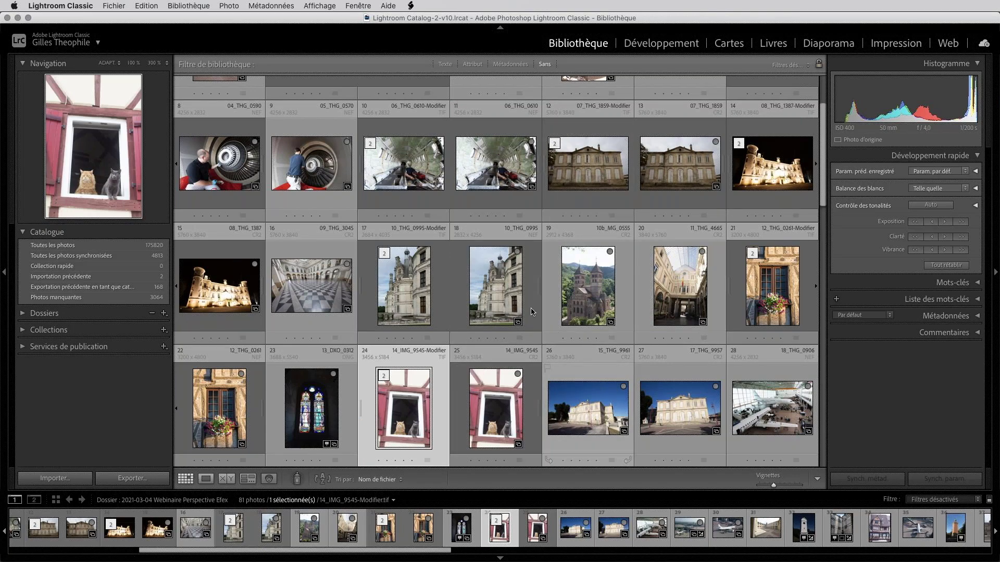
Open the stone building photo 15_THG_9961.cr2 from Lightroom Classic in Perspective Efex as a TIFF copy
left_click(591, 411)
right_click(591, 411)
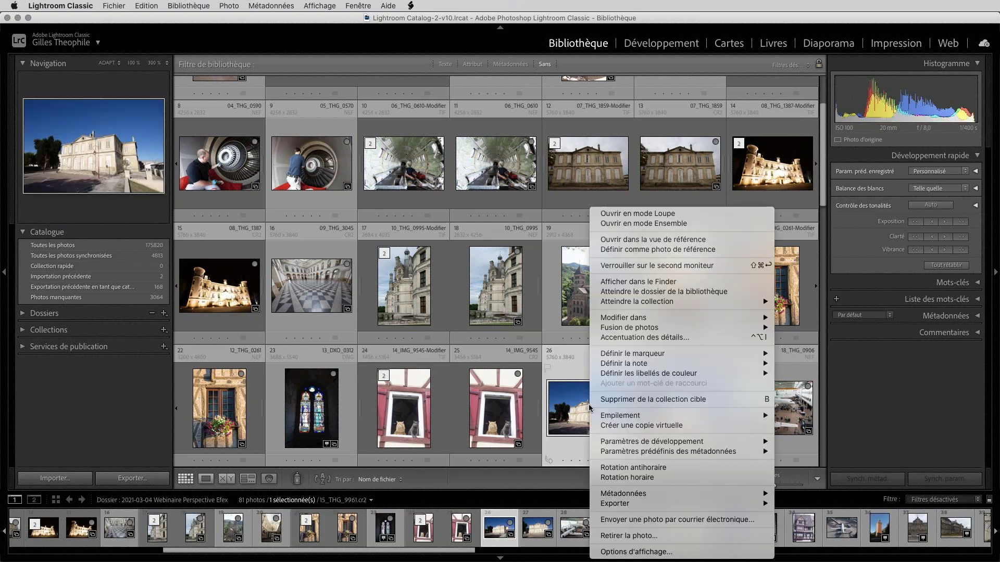
mouse_move(626, 320)
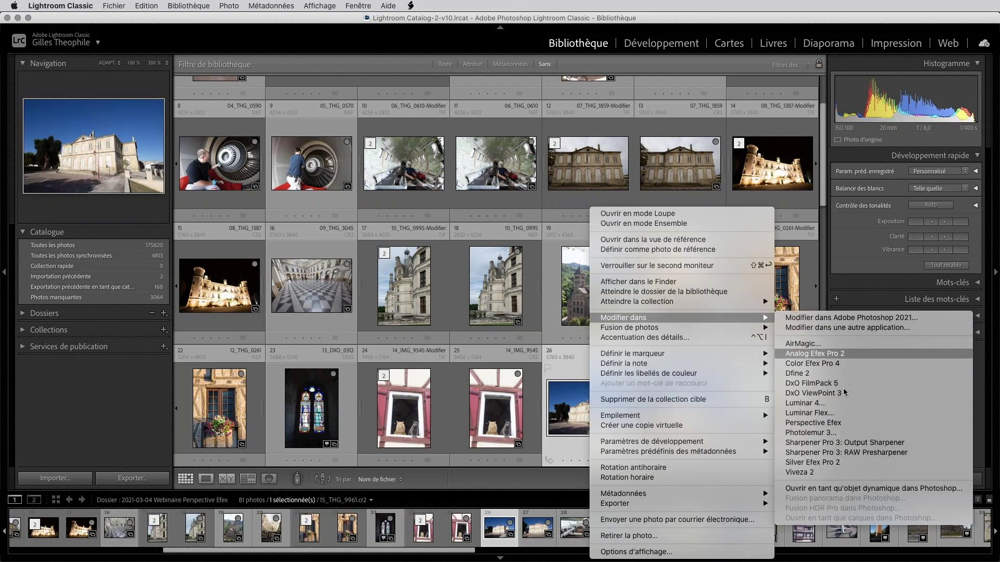
left_click(830, 426)
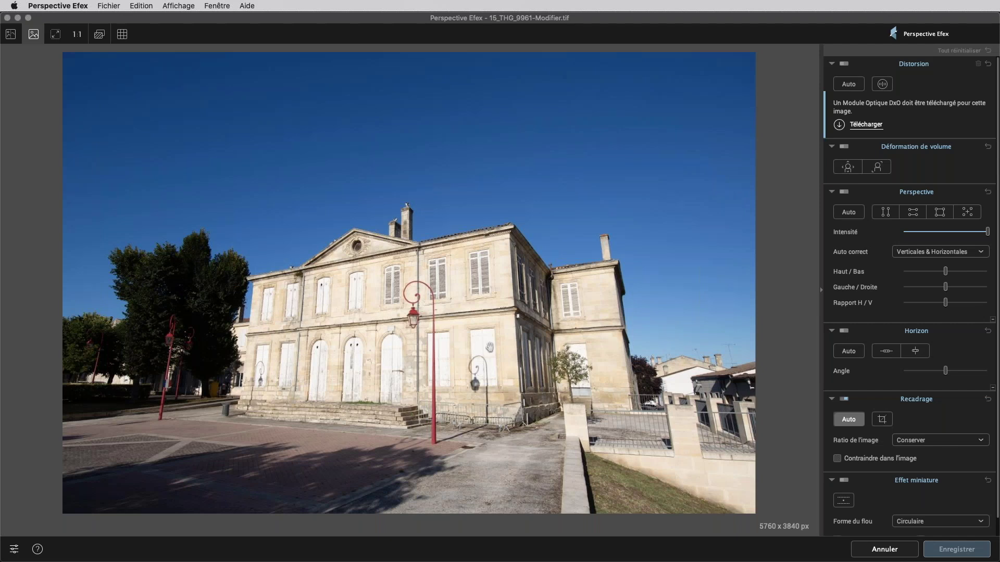
Try the automatic perspective correction on the stone building photo and reset it
left_click(848, 213)
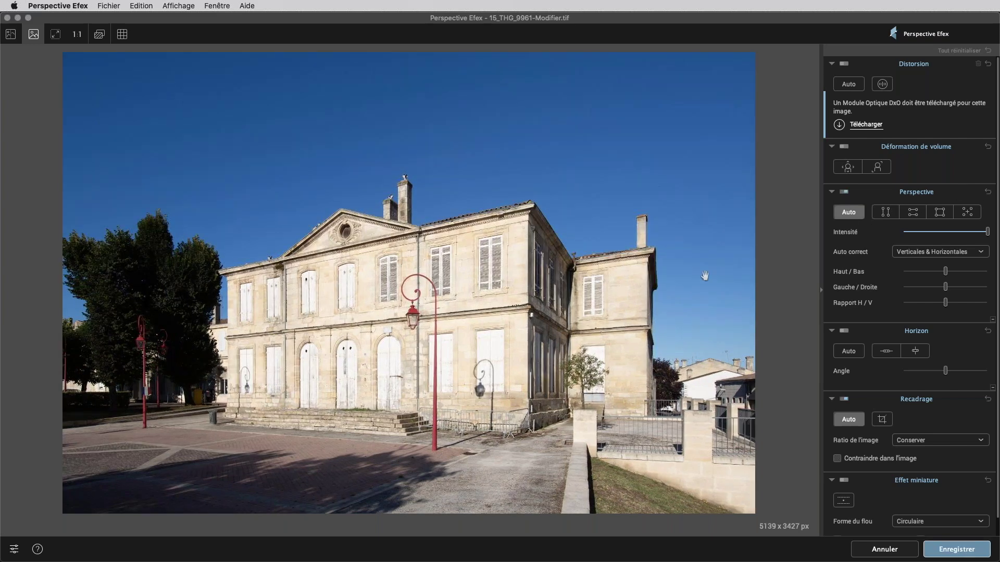
left_click(988, 194)
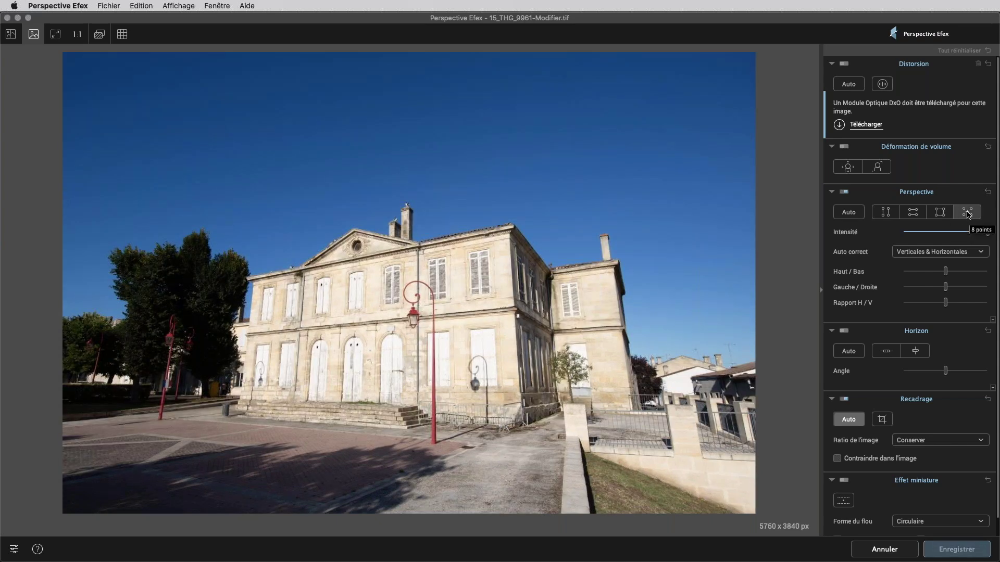
Start an 8-point perspective correction and align the two vertical guide lines with the stone building's outer left and right edges
left_click(967, 213)
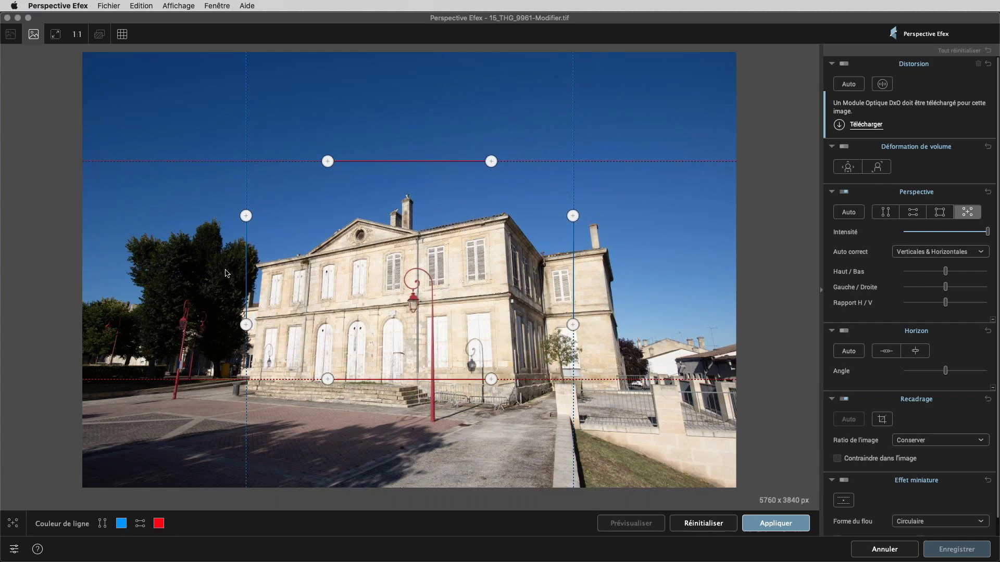
left_click_drag(247, 196, 260, 273)
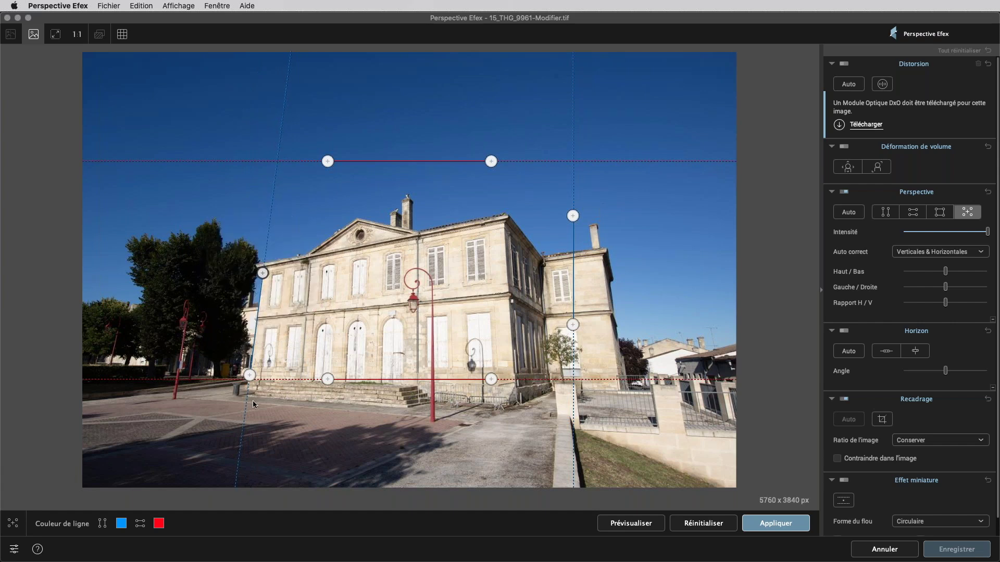
left_click_drag(250, 375, 252, 371)
left_click_drag(574, 273, 602, 318)
left_click_drag(602, 263, 603, 260)
mouse_move(604, 373)
left_mouse_down()
mouse_move(621, 388)
mouse_move(618, 373)
left_mouse_up()
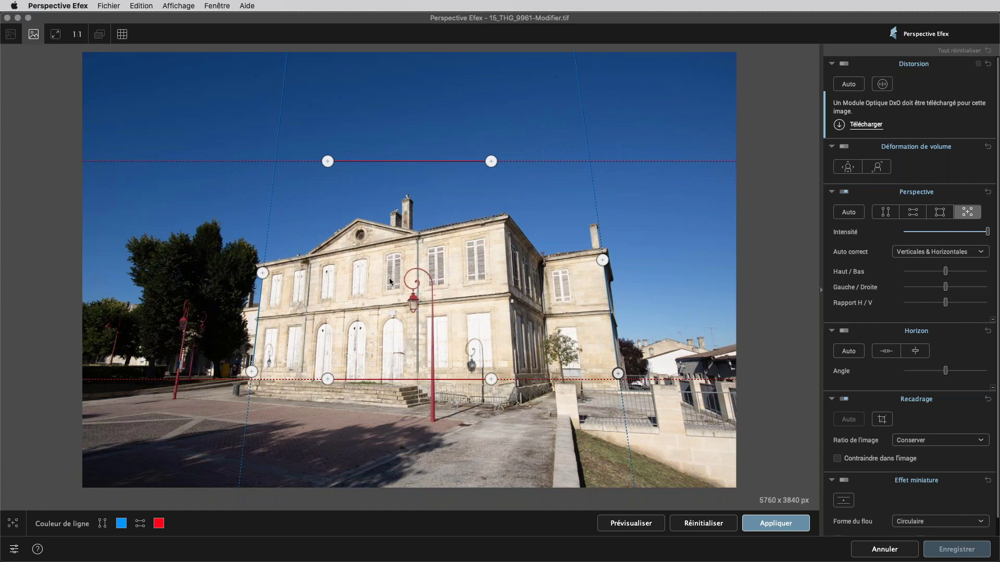
Shift the upper horizontal guide line slightly, align the lower one with the tops of the stone gate pillars beside the building, and preview the correction
mouse_move(401, 161)
left_mouse_down()
mouse_move(395, 136)
mouse_move(393, 164)
left_mouse_up()
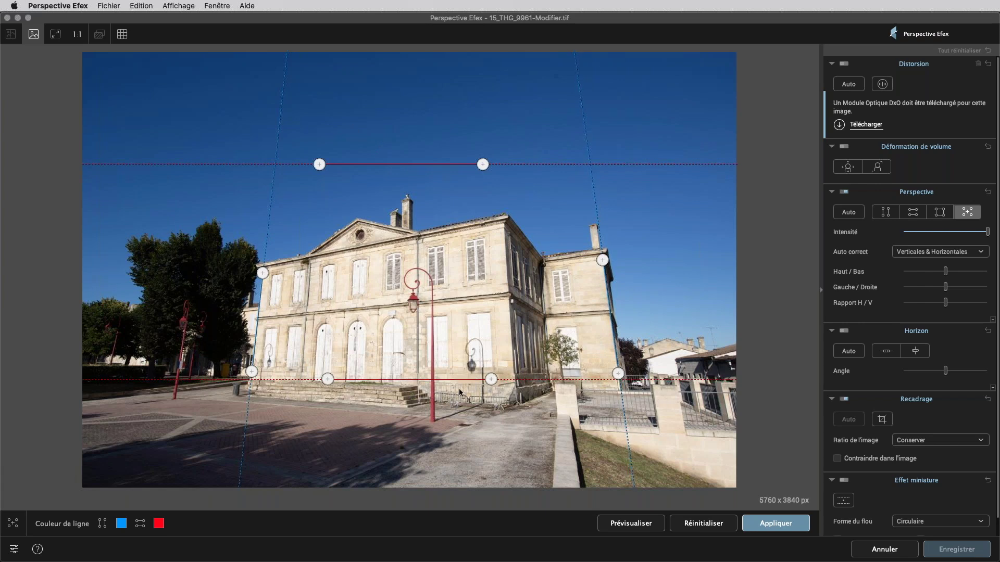
left_click_drag(401, 388, 365, 380)
left_click_drag(453, 382, 676, 385)
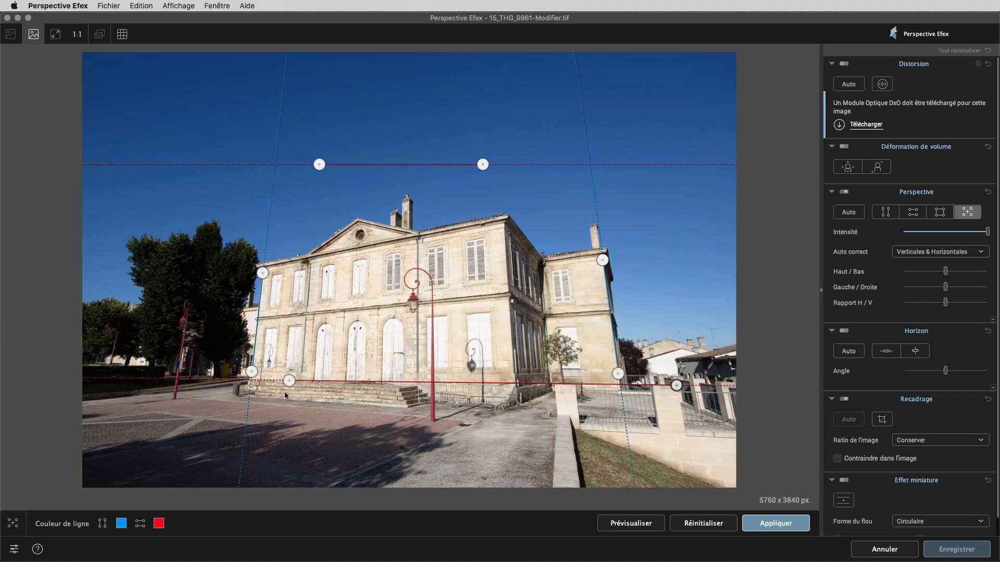
left_click_drag(289, 381, 567, 385)
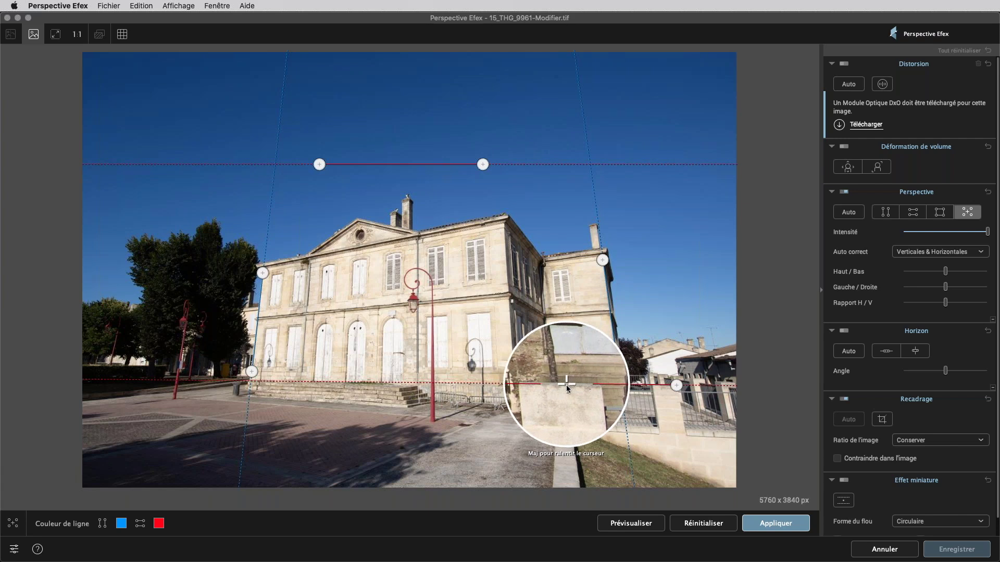
left_click_drag(566, 385, 563, 385)
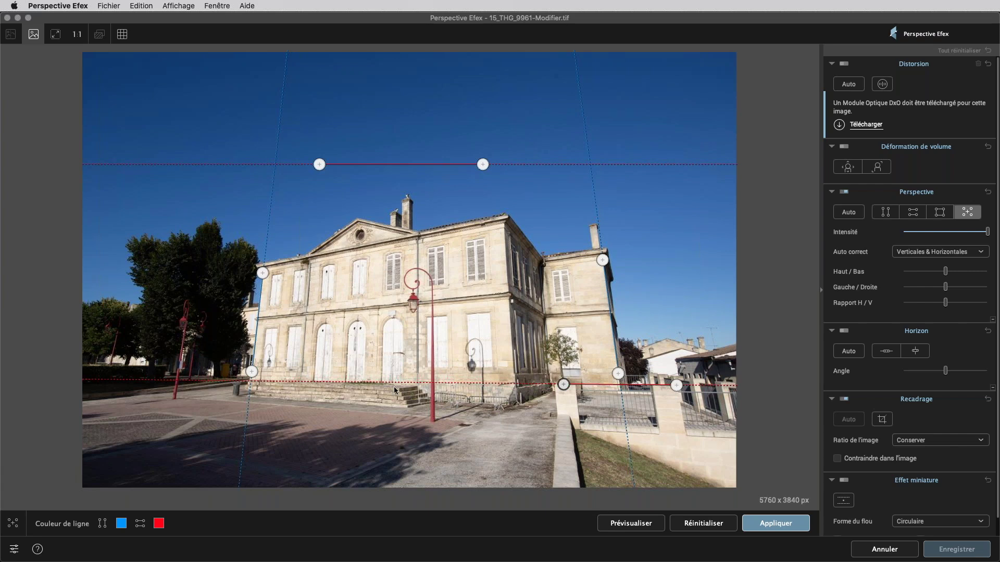
left_click(630, 523)
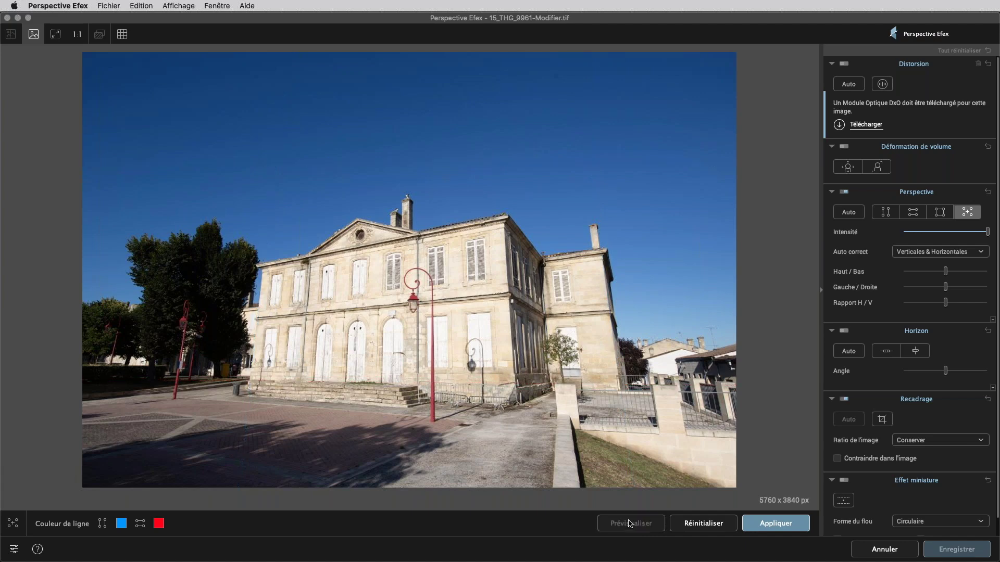
Apply the 8-point perspective correction and check the building's vertical and horizontal lines against the overlay grid
key("Return")
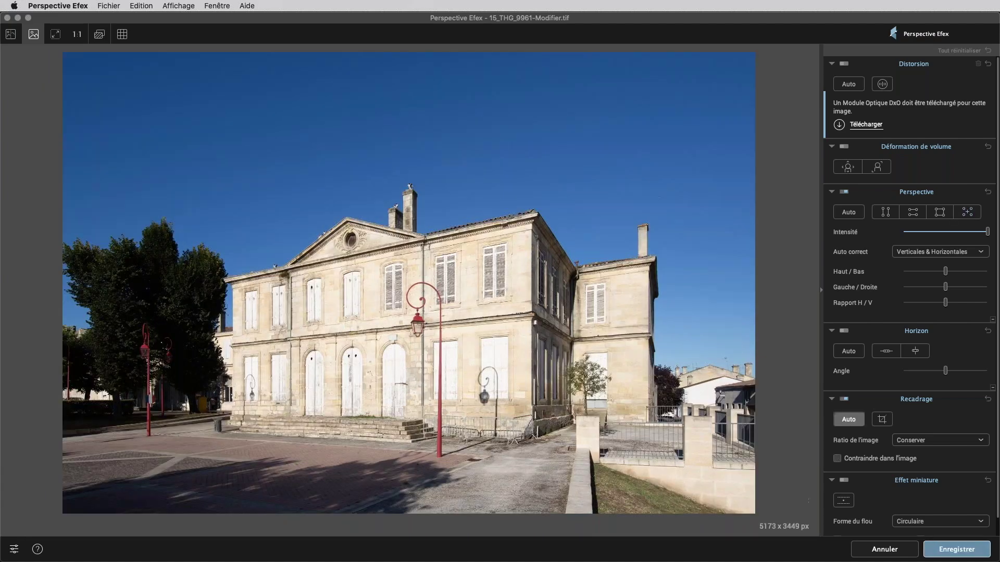
left_click(121, 35)
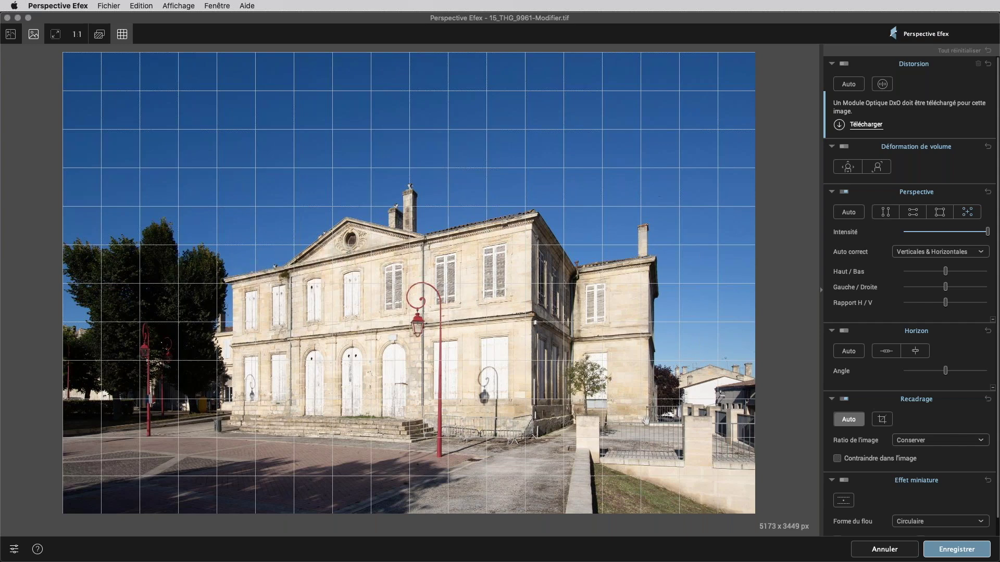
left_click(122, 35)
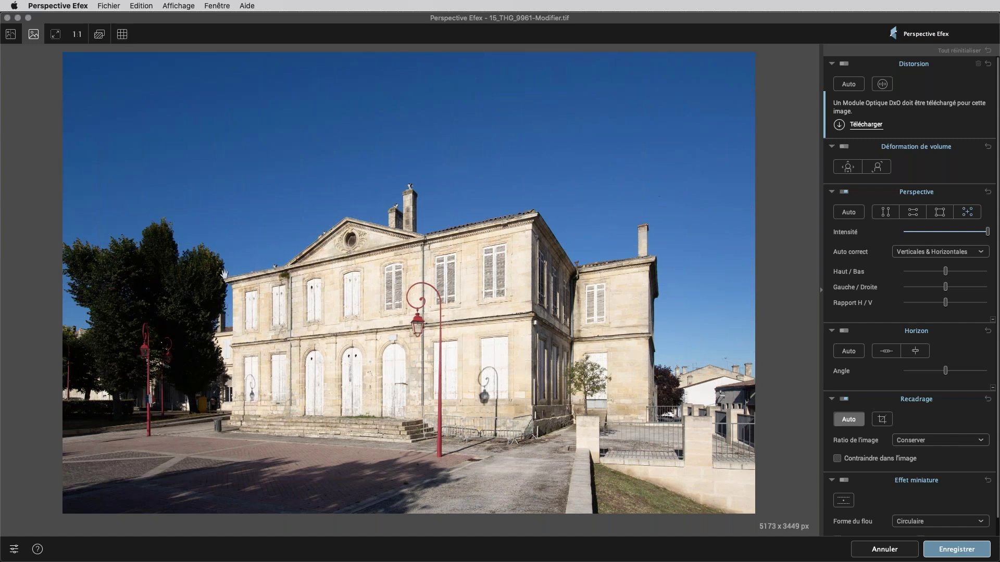
left_click(123, 37)
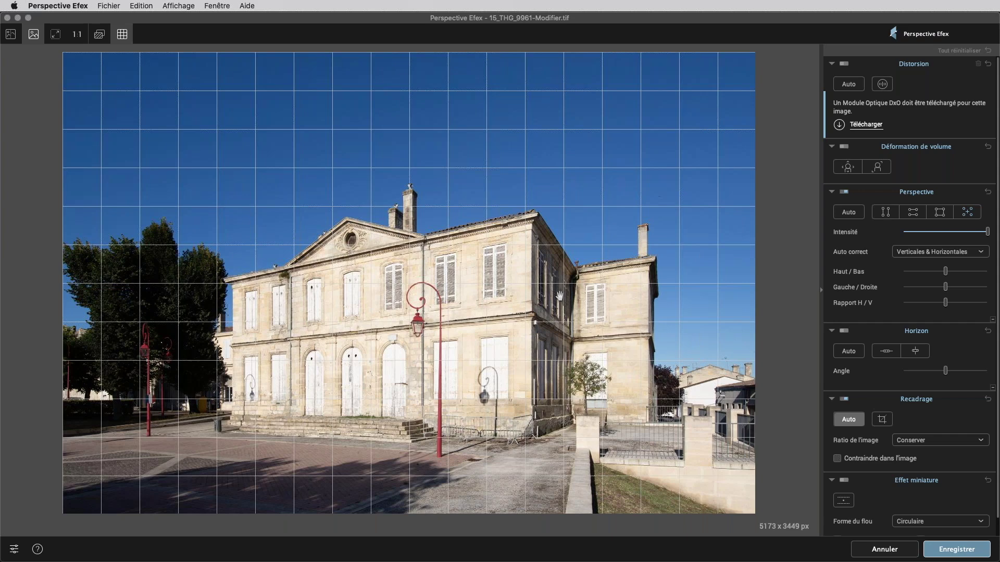
left_click(122, 35)
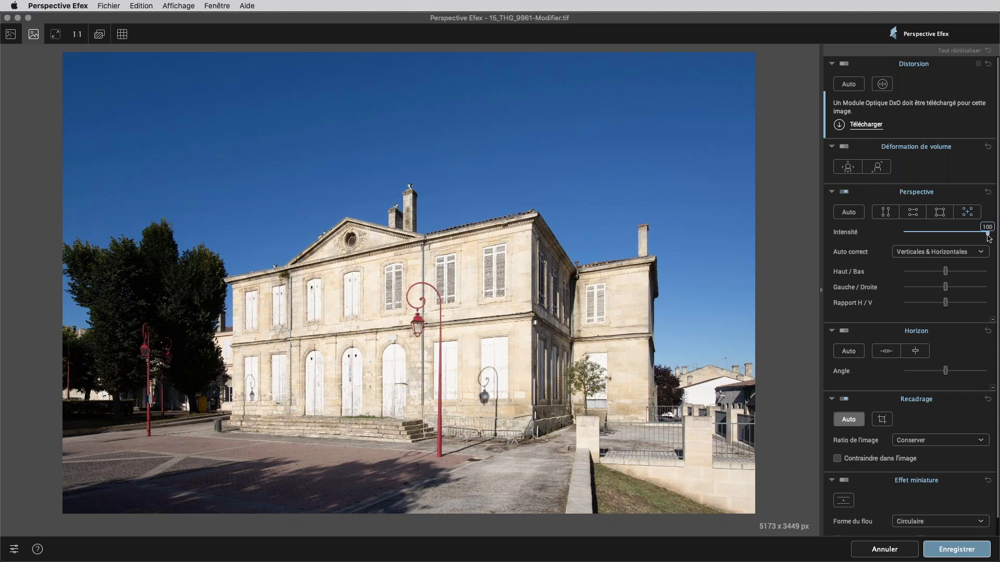
Reduce the perspective correction's intensity to 75 and save the corrected building photo back to Lightroom Classic
left_click_drag(988, 237, 964, 245)
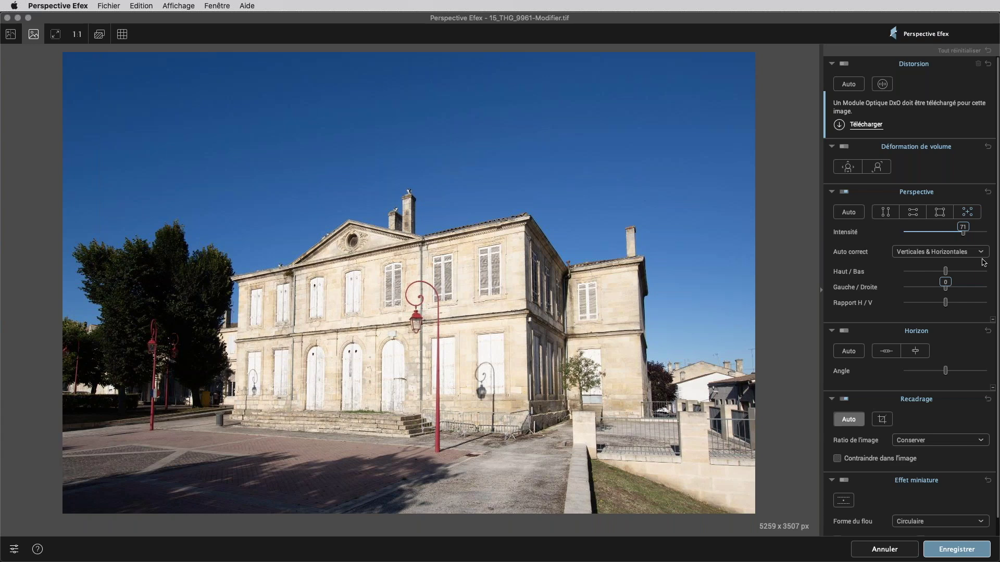
left_click_drag(962, 232, 967, 236)
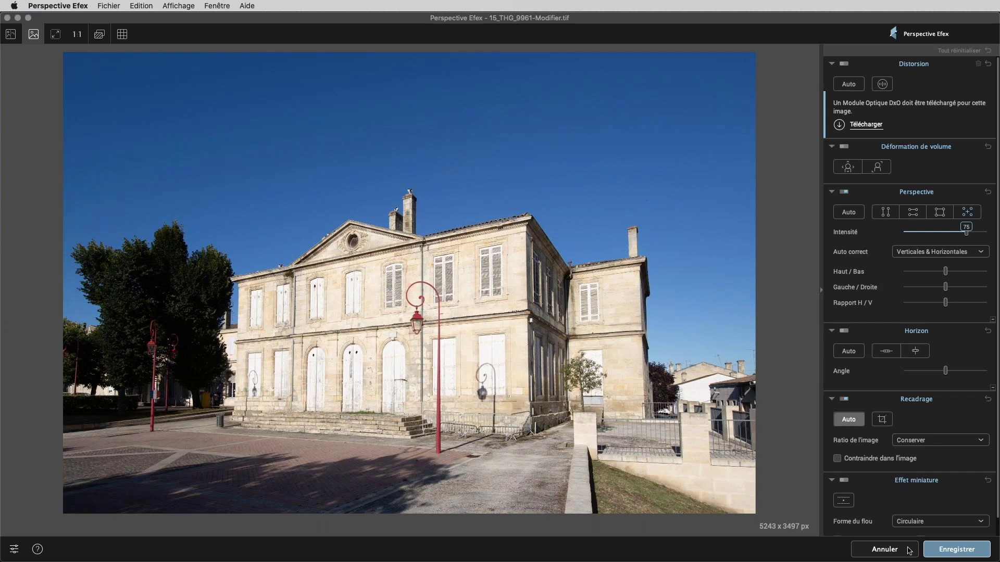
left_click(951, 551)
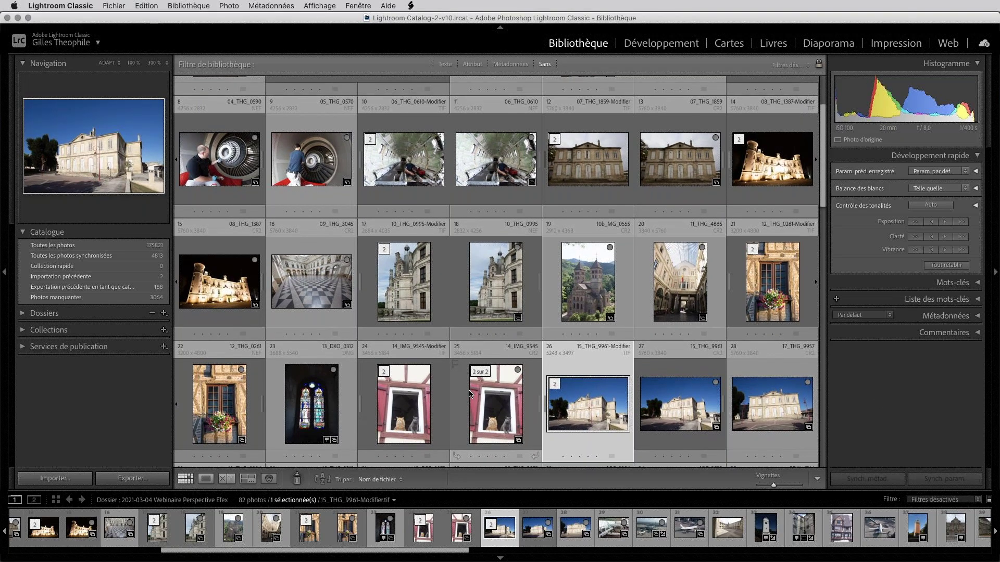
Select the frontal stone building photo 17_THG_9957.cr2 in the Lightroom Classic library and open it in Perspective Efex
scroll(469, 393, "down", 2)
scroll(469, 393, "down", 2)
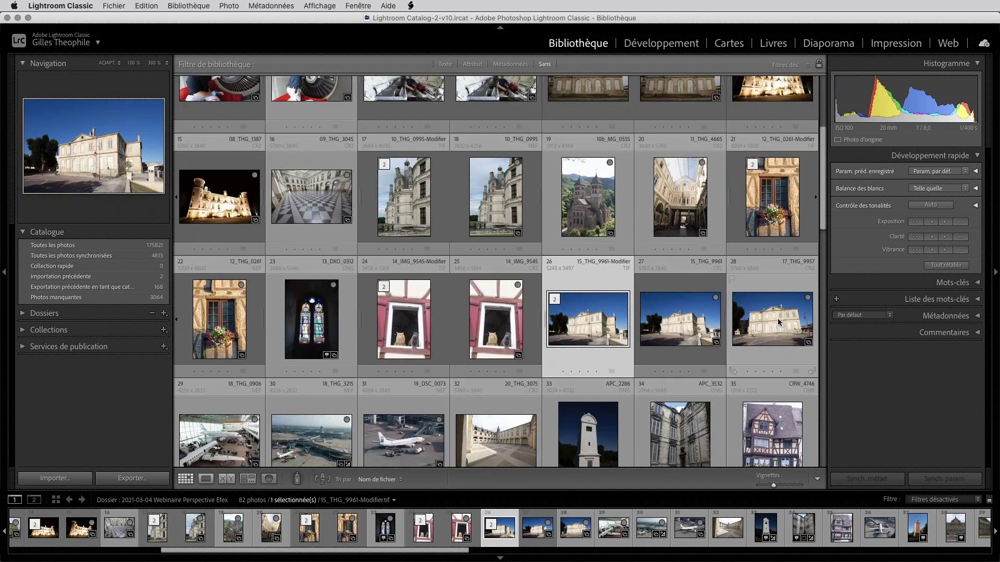
left_click(777, 318)
right_click(776, 321)
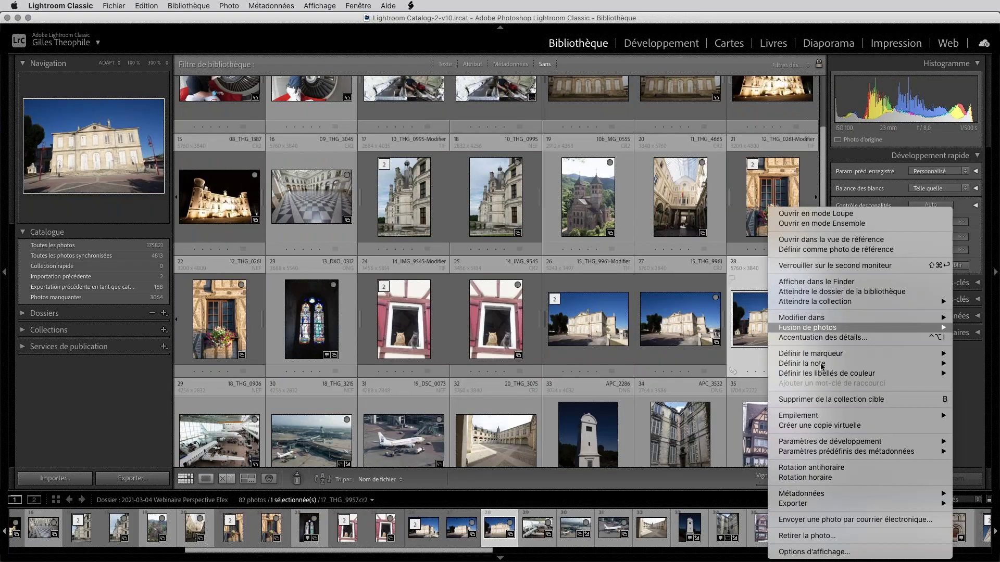
mouse_move(820, 364)
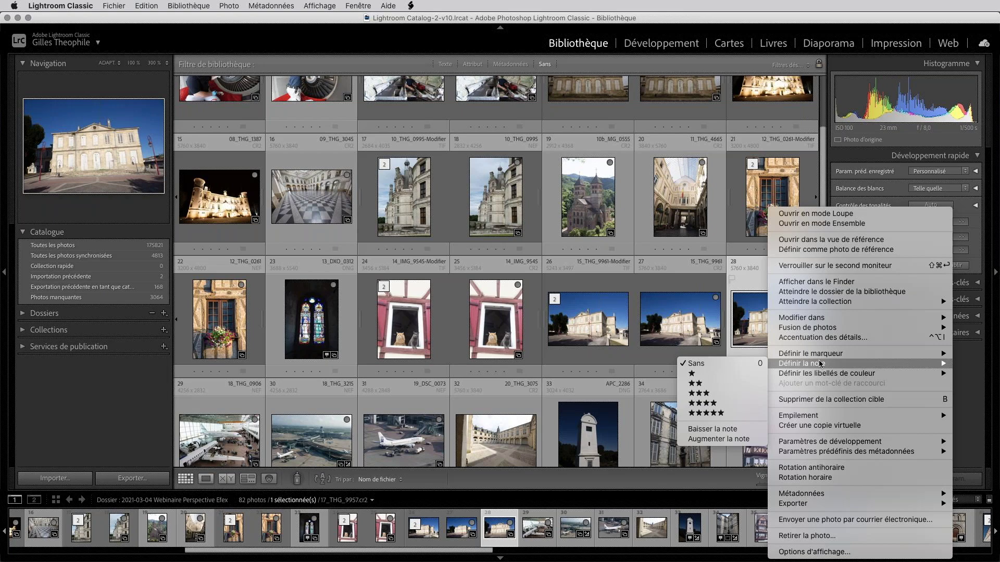
mouse_move(802, 318)
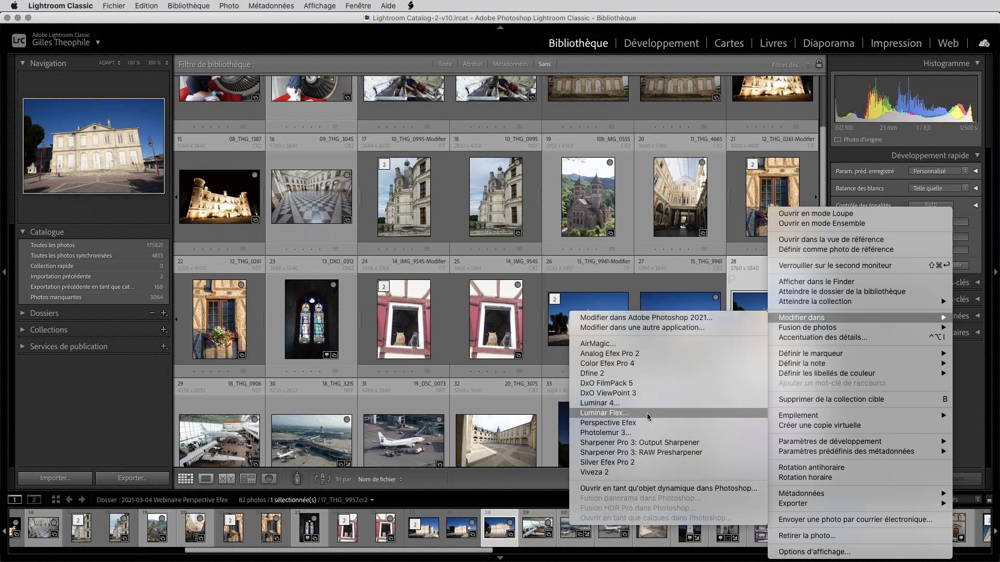
left_click(648, 414)
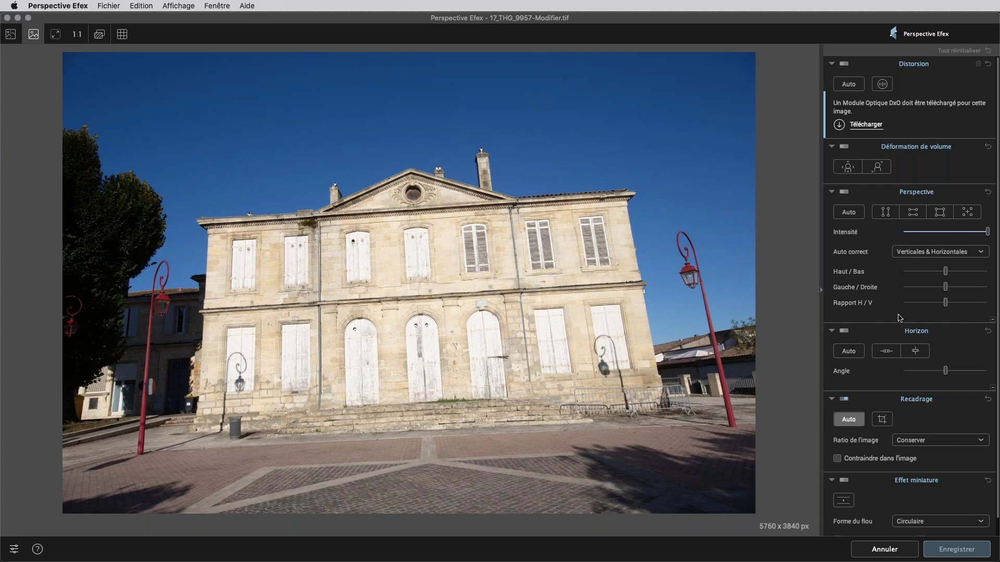
Try levelling the frontal building's horizon automatically and with a horizontal guide line along the facade's ledge, fine-tuning the angle
left_click(849, 352)
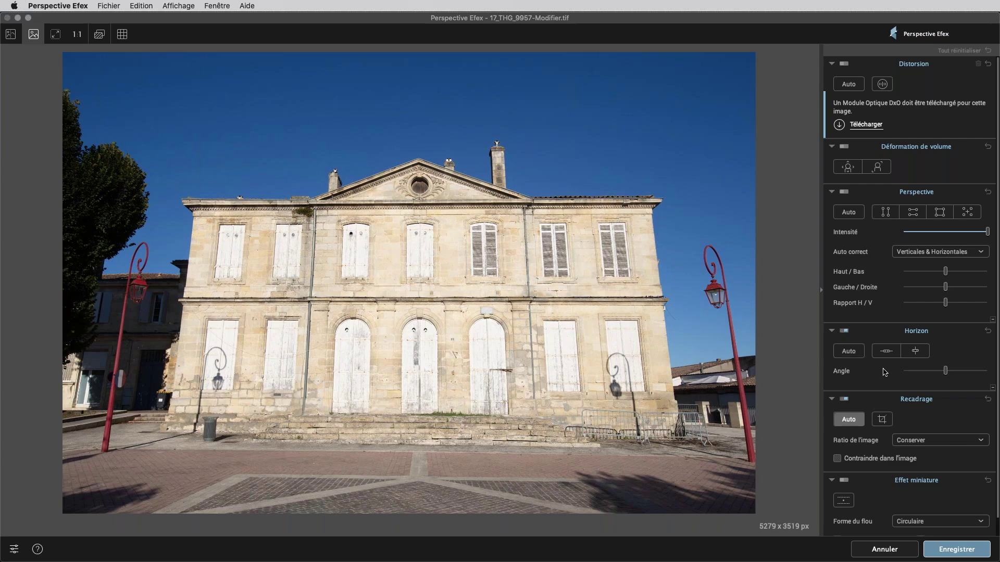
left_click(886, 351)
left_click_drag(576, 272, 633, 270)
left_click(643, 524)
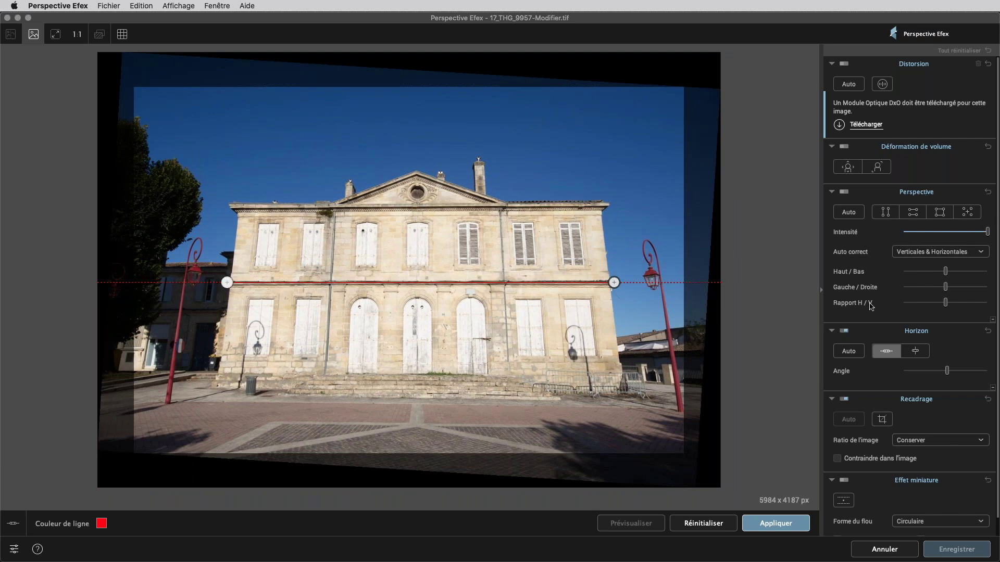
left_click(947, 373)
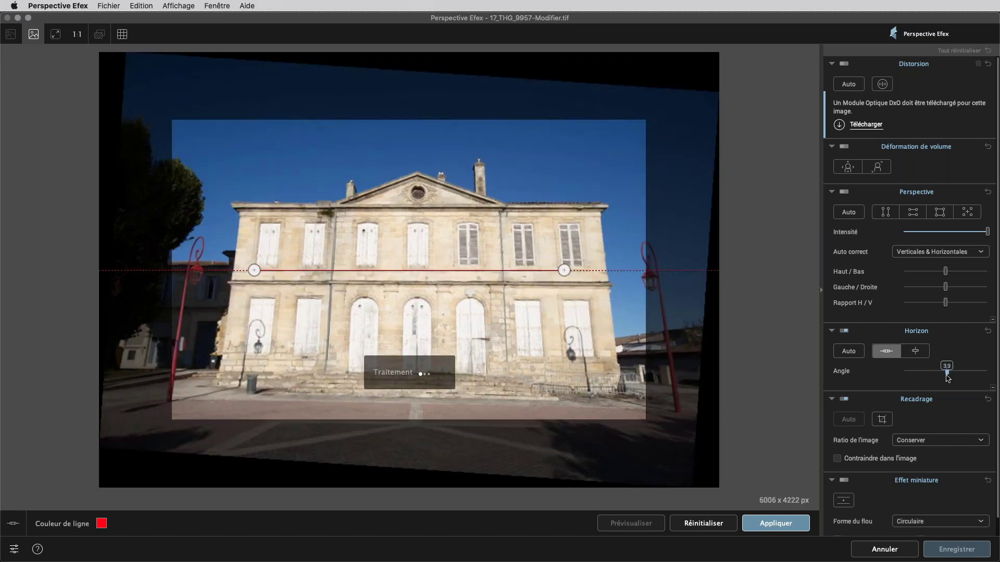
left_click_drag(946, 378, 952, 375)
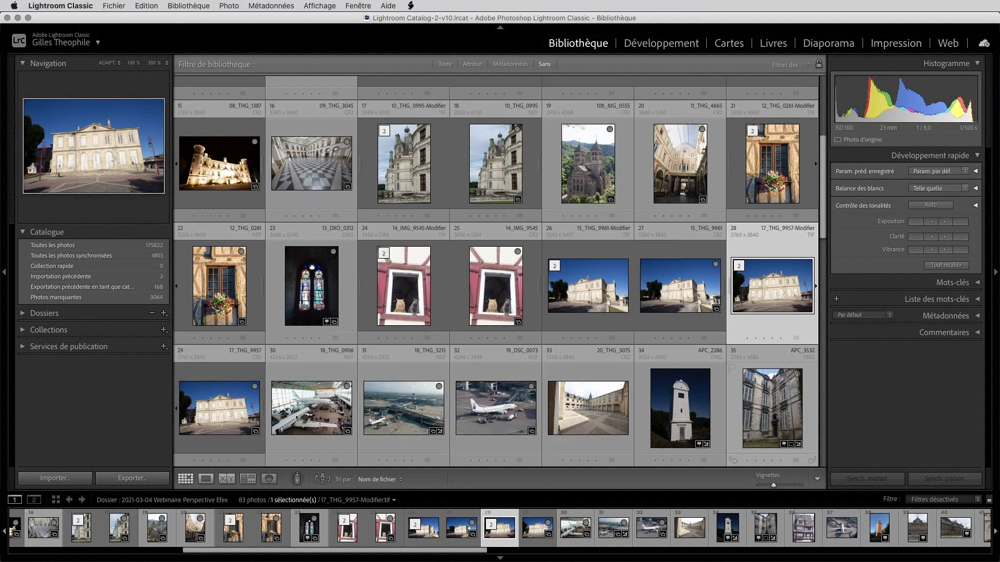
left_click(604, 292)
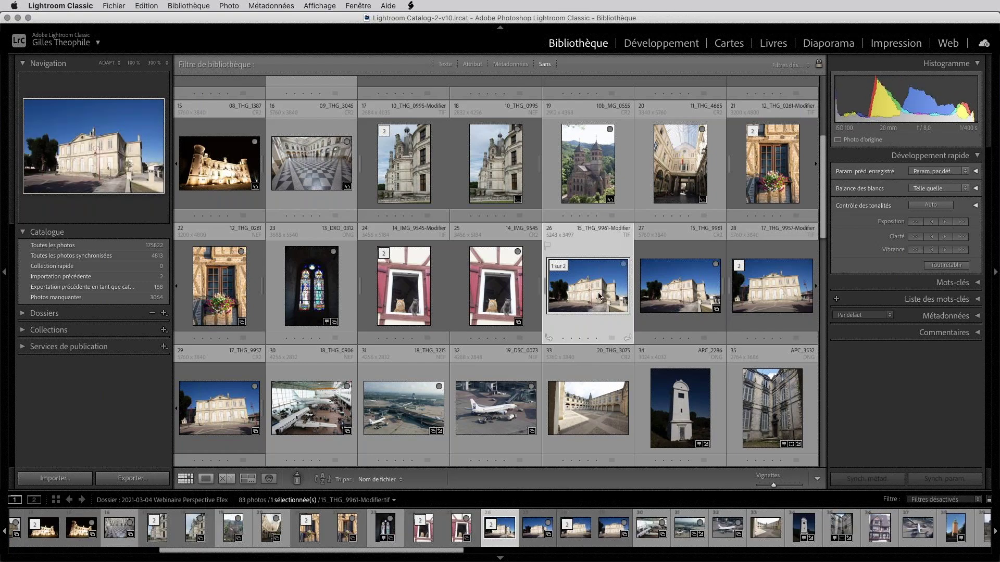
right_click(587, 283)
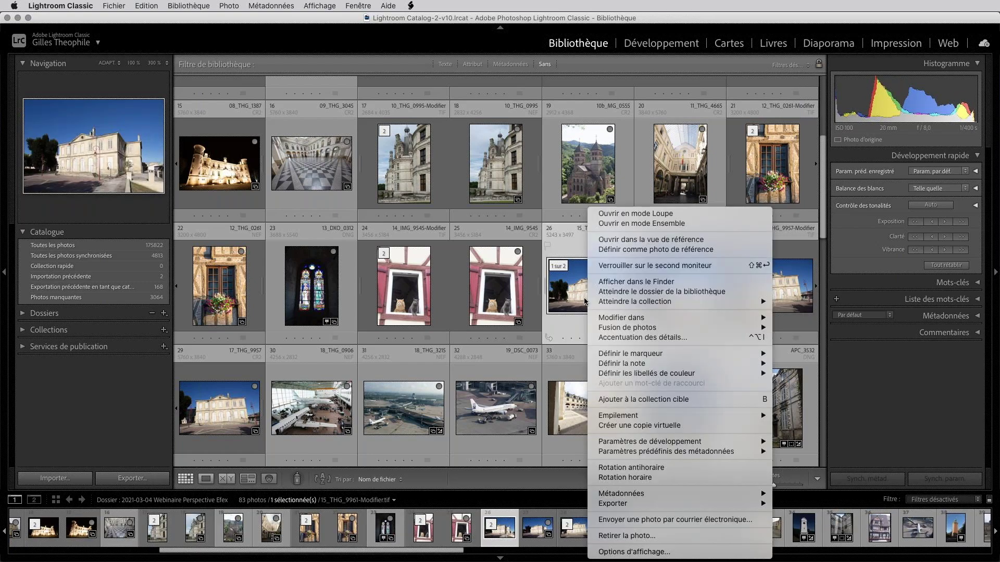
left_click(575, 245)
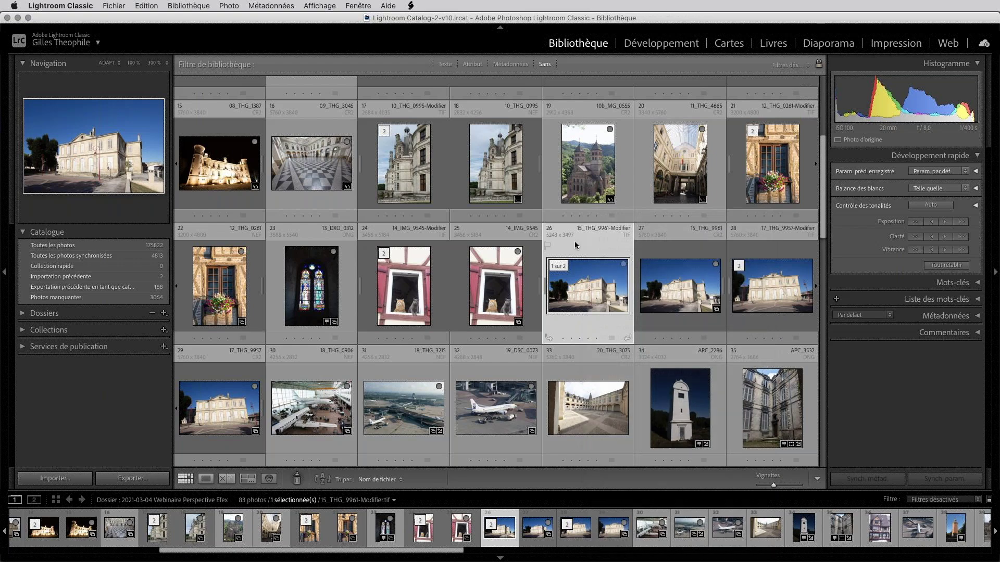
Open the original 15_THG_9961.cr2 again in Perspective Efex as a TIFF copy with the Lightroom corrections
left_click(675, 287)
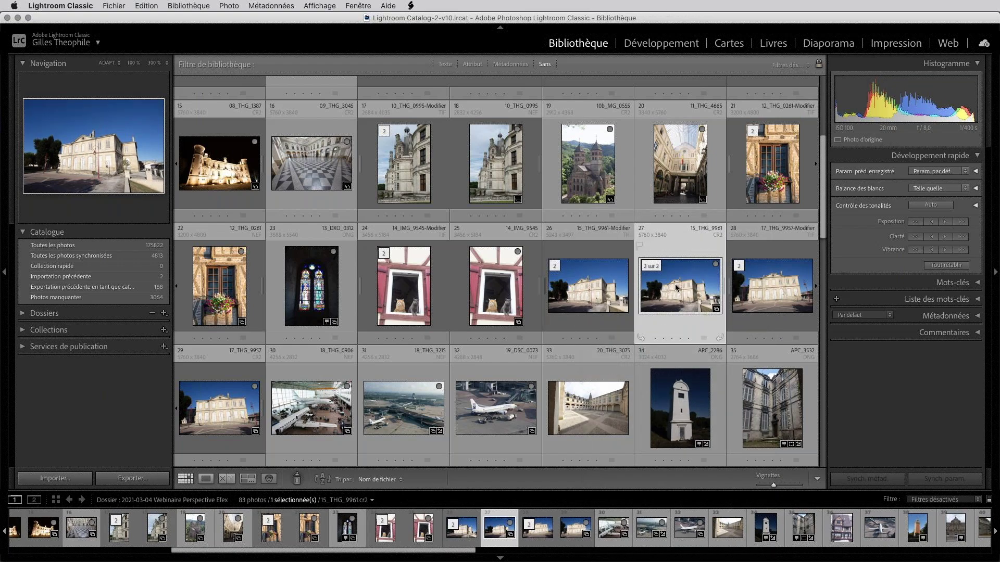
right_click(676, 287)
mouse_move(714, 317)
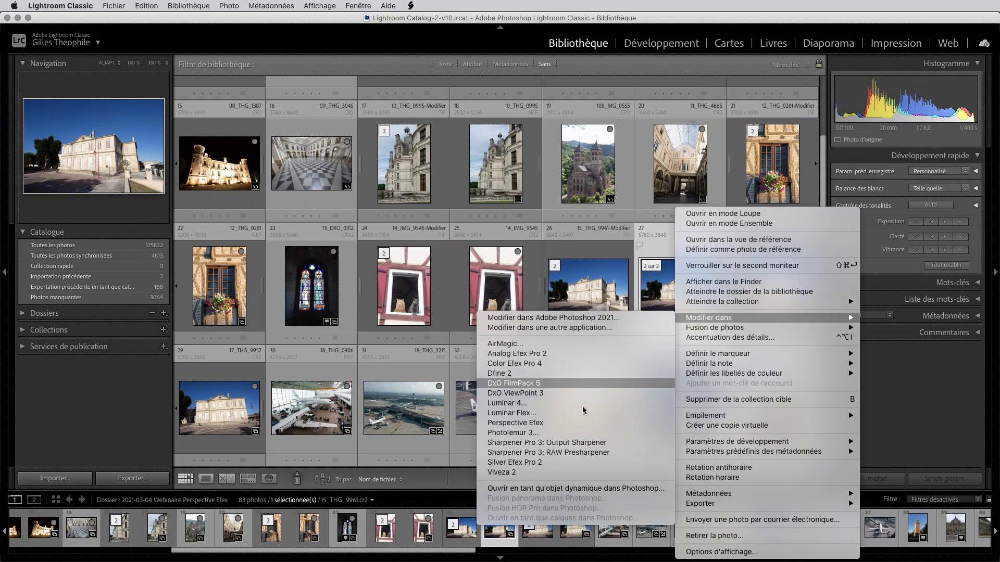
left_click(583, 423)
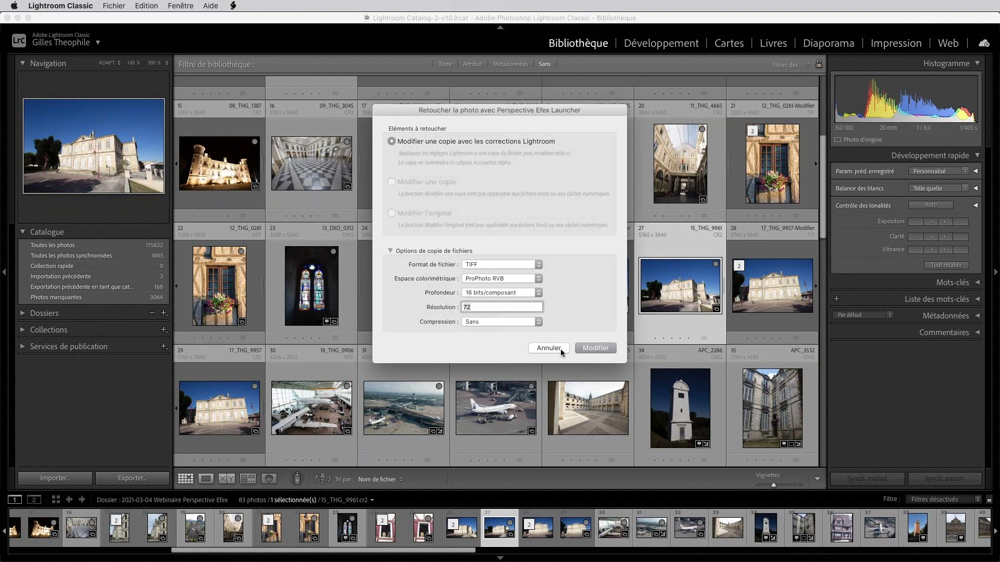
left_click(595, 348)
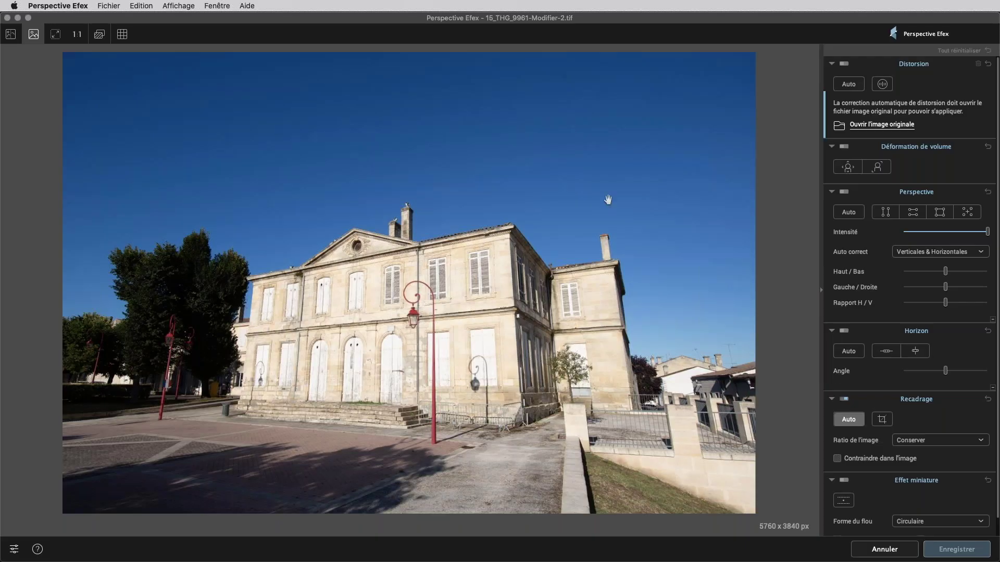
Apply the automatic perspective correction to the building photo and compare the result with automatic cropping off and on
scroll(904, 355, "down", 2)
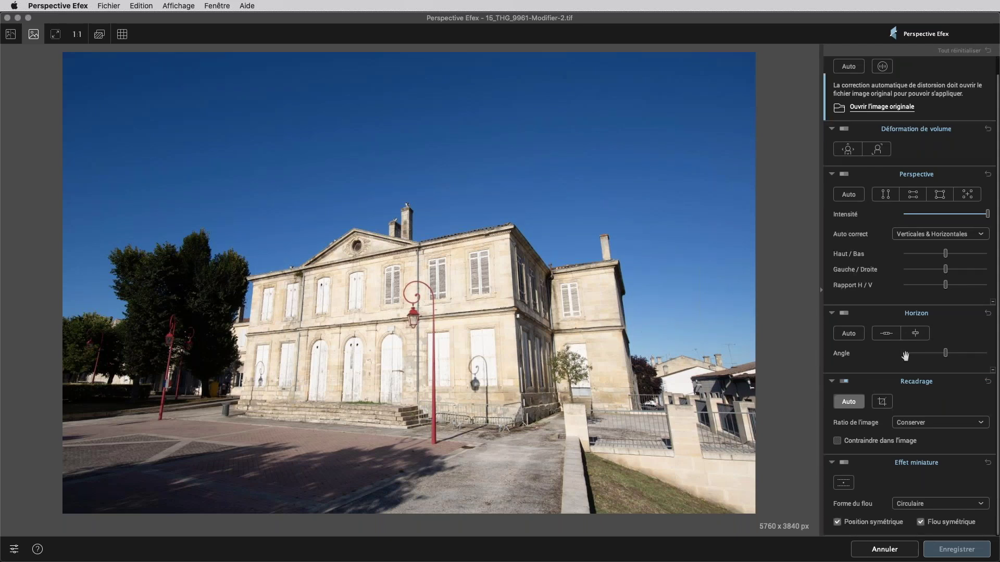
left_click(849, 195)
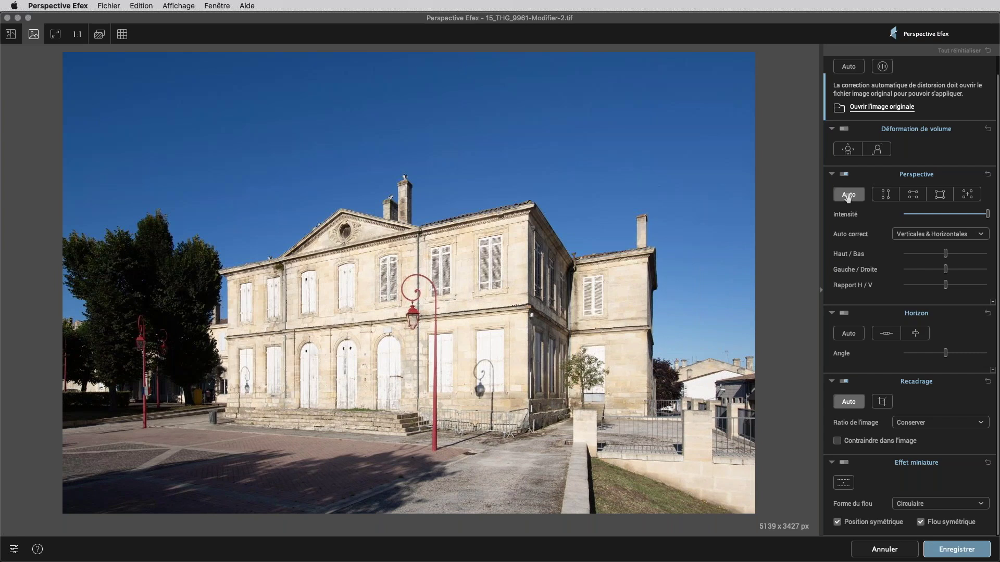
left_click(850, 395)
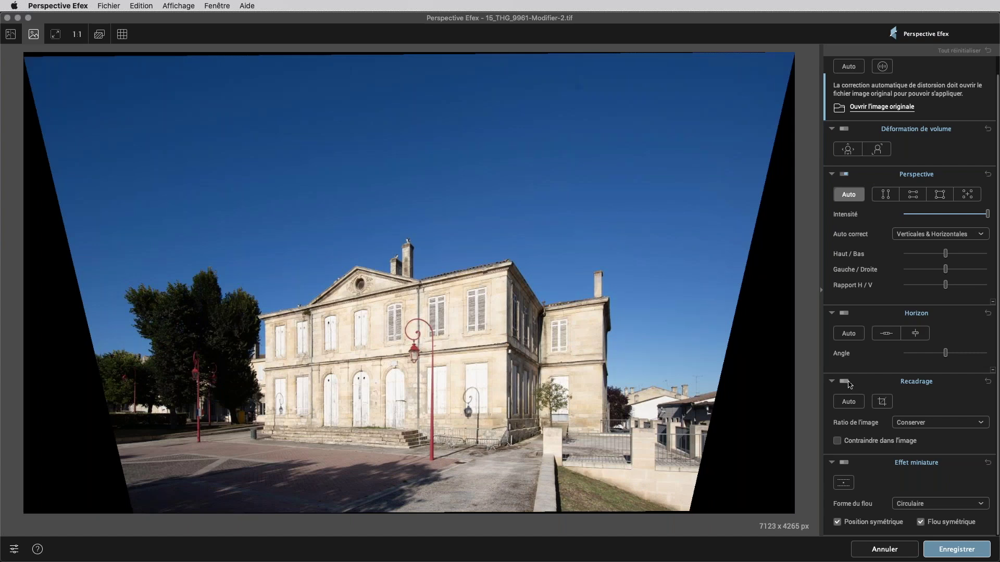
left_click(837, 440)
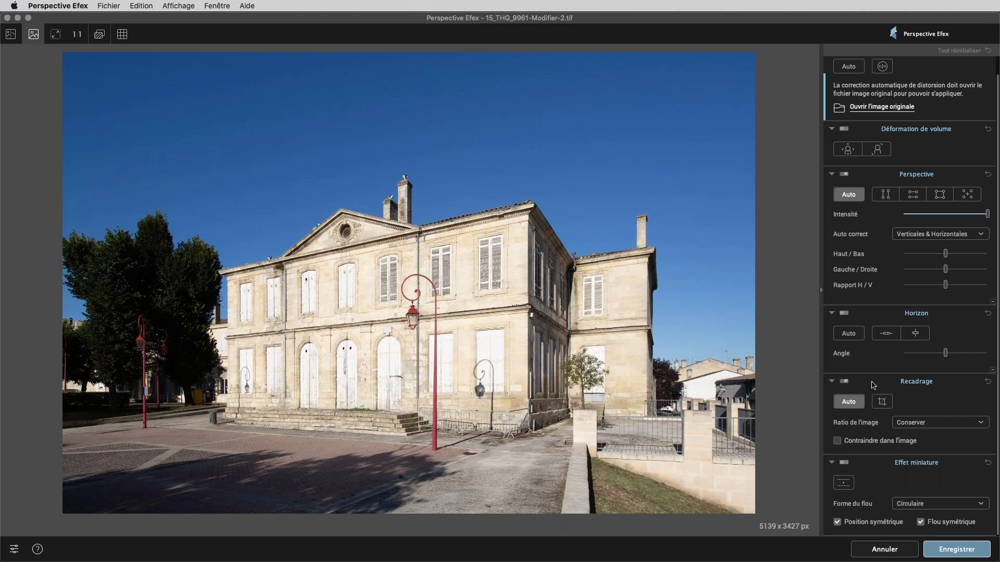
Try a manual crop that keeps the original image ratio, enlarging the frame to 5818 x 3879 px
left_click(881, 402)
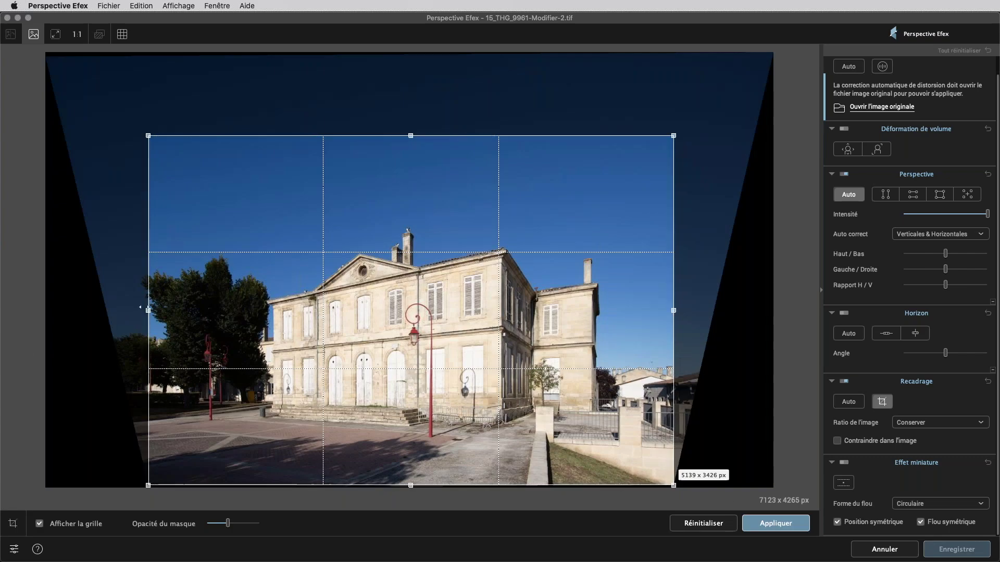
left_click_drag(148, 311, 186, 313)
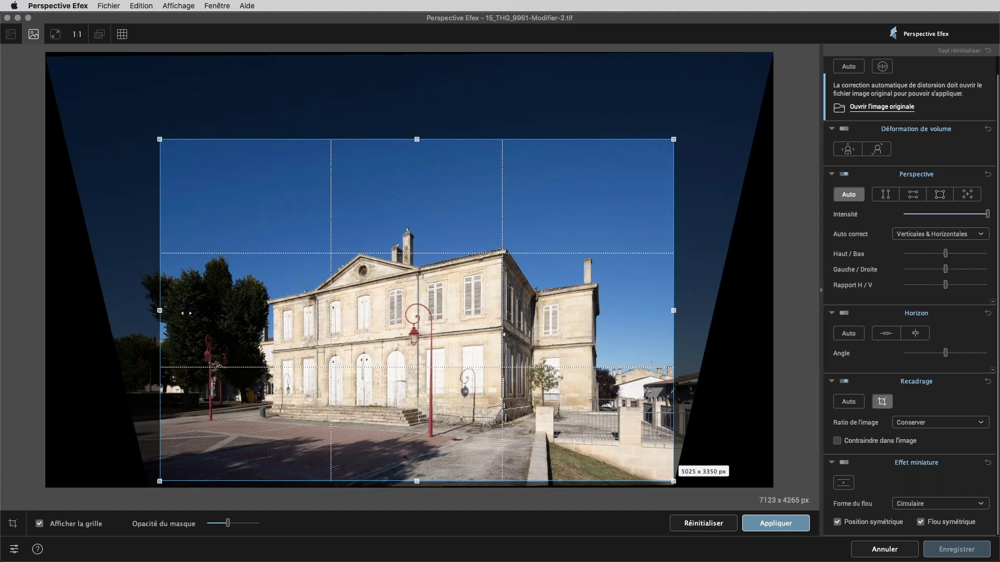
left_click_drag(186, 313, 104, 330)
left_click_drag(673, 133, 736, 91)
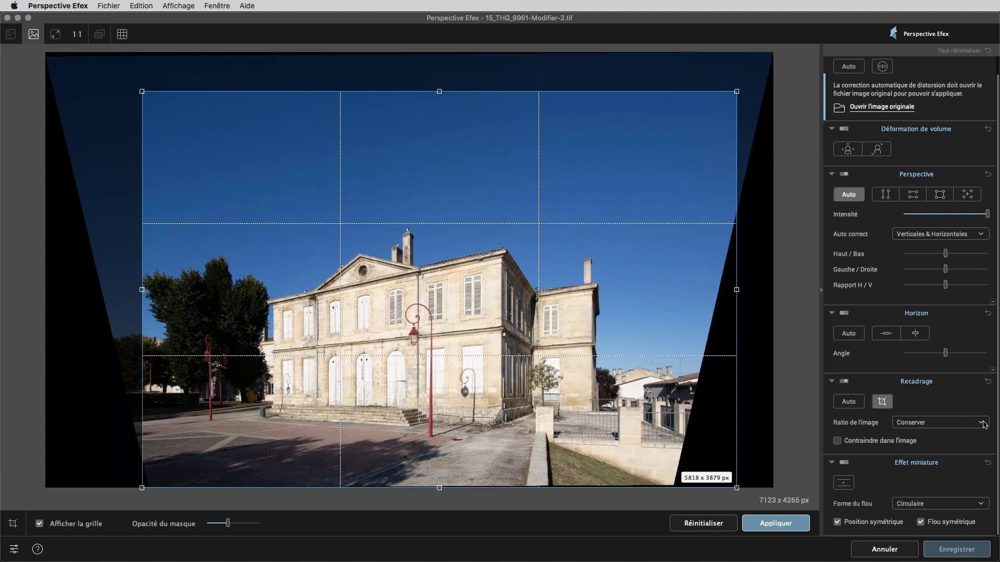
Set the crop ratio to Libre, widen the frame to 6527 x 3888 px and constrain the crop within the image
left_click(984, 425)
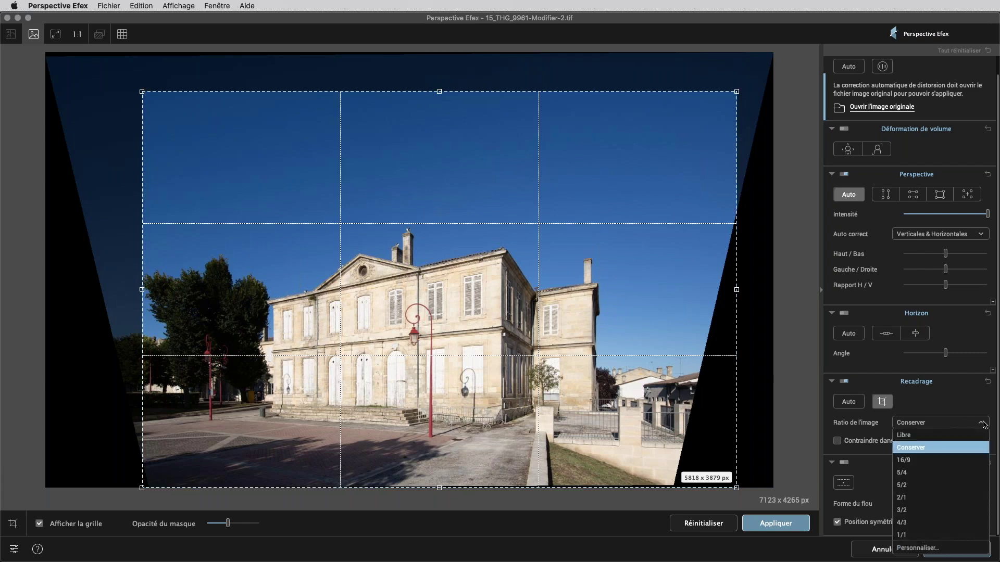
left_click(972, 435)
left_click_drag(736, 289, 757, 289)
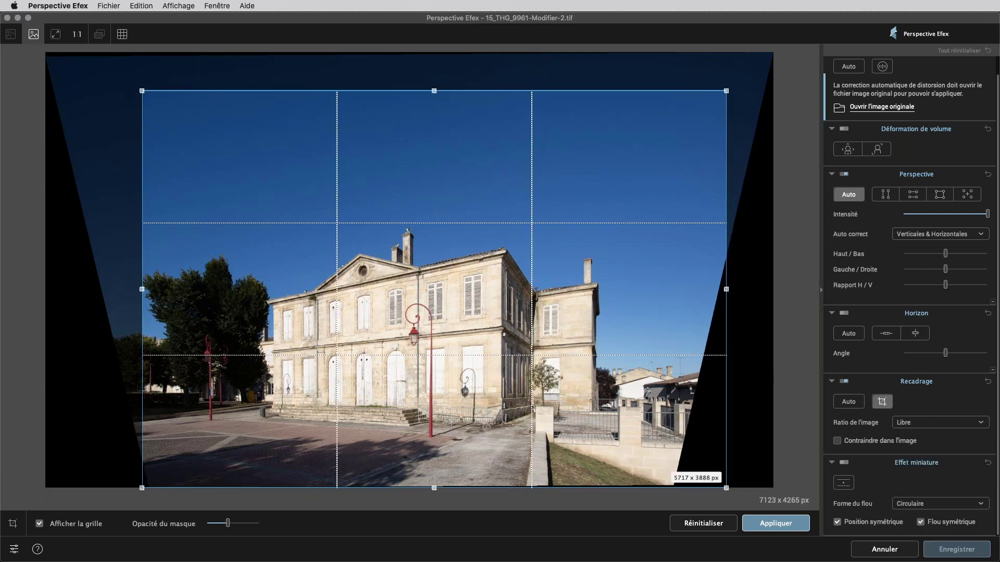
left_click_drag(142, 289, 91, 289)
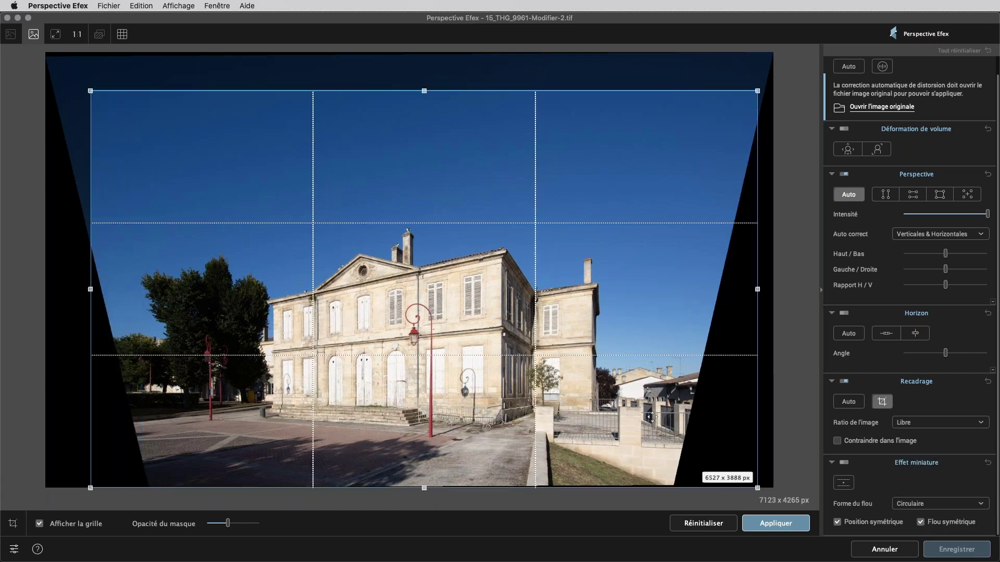
left_click(836, 441)
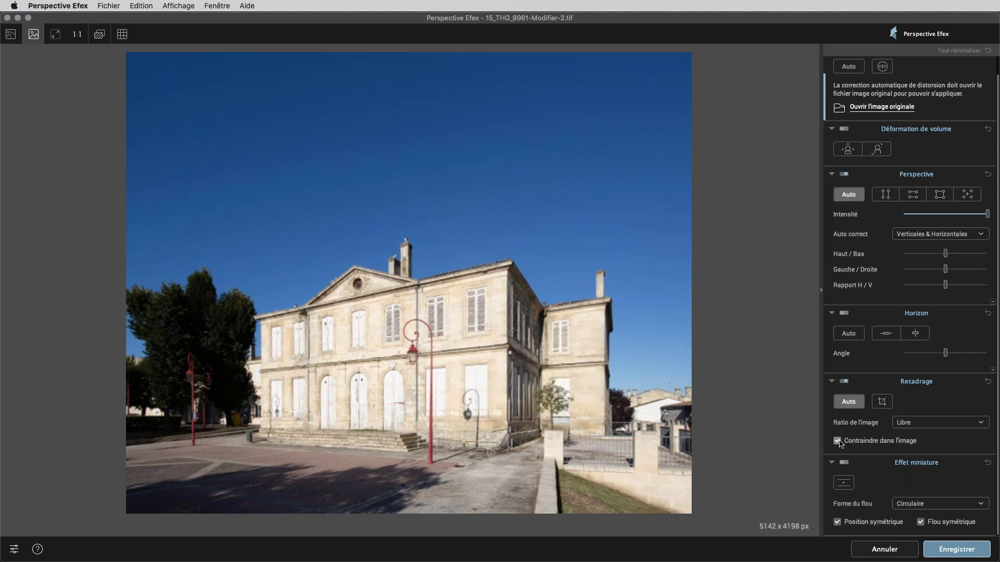
Try narrowing the building photo's manual crop slightly from its right side, and close the photo without saving the changes
left_click(891, 405)
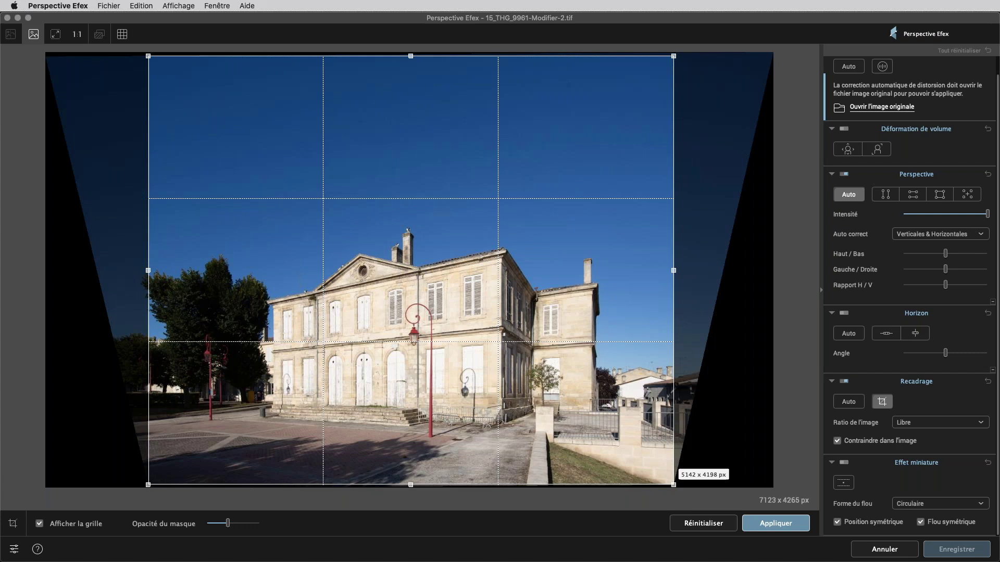
left_click_drag(673, 270, 705, 198)
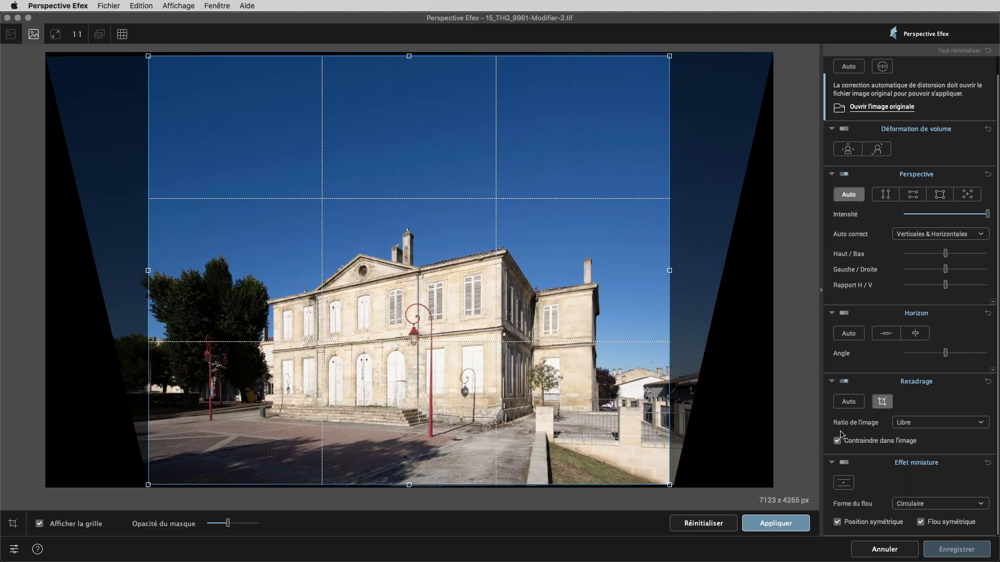
left_click(884, 549)
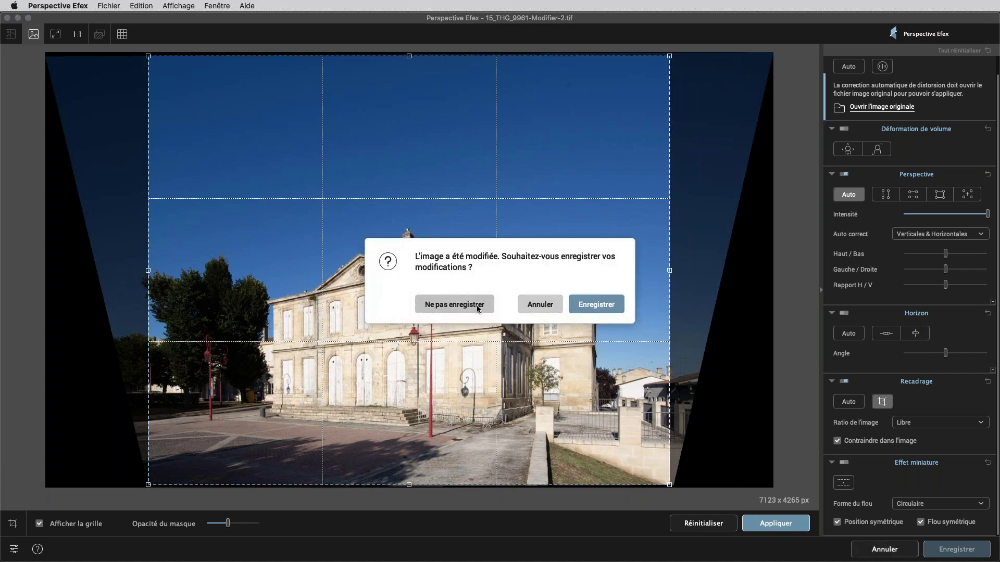
left_click(478, 308)
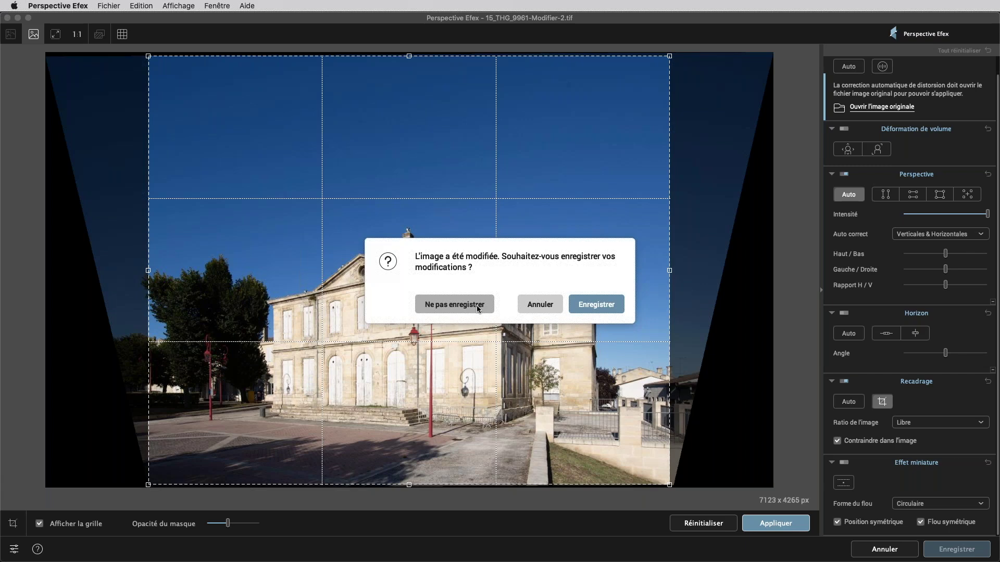
left_click(454, 304)
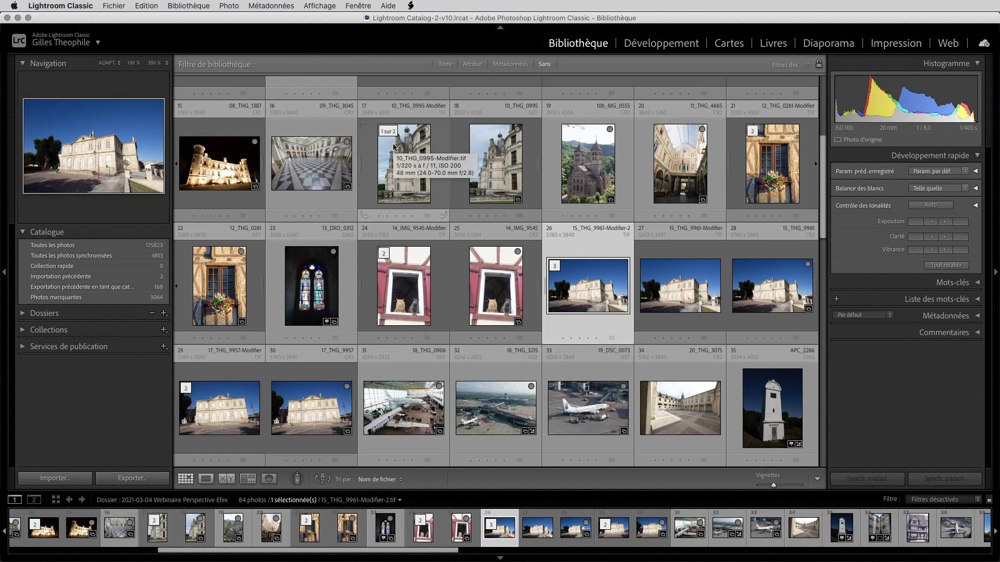
Open the airport photo 18_THG_3215.nef from the Lightroom library in Perspective Efex
double_click(496, 408)
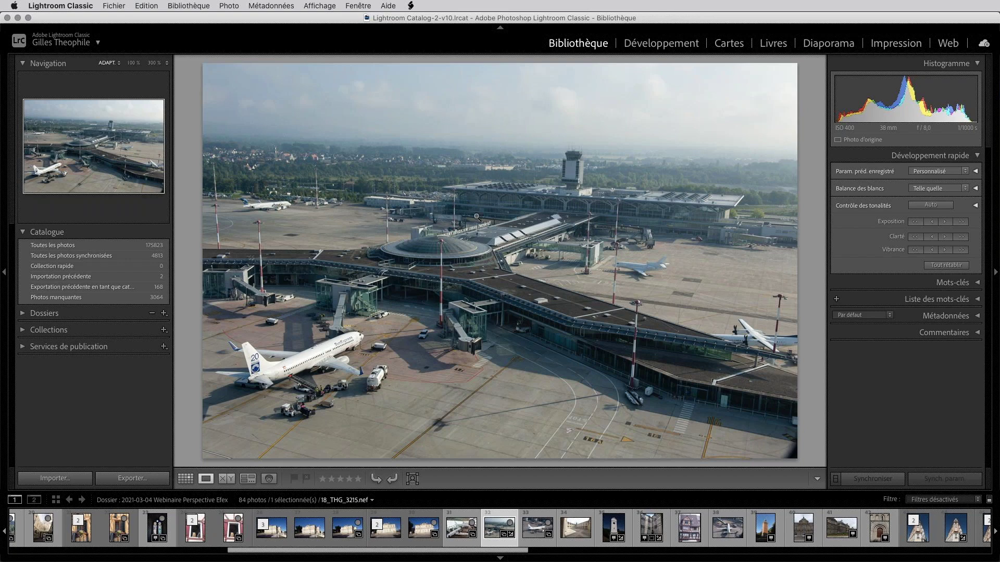
right_click(405, 198)
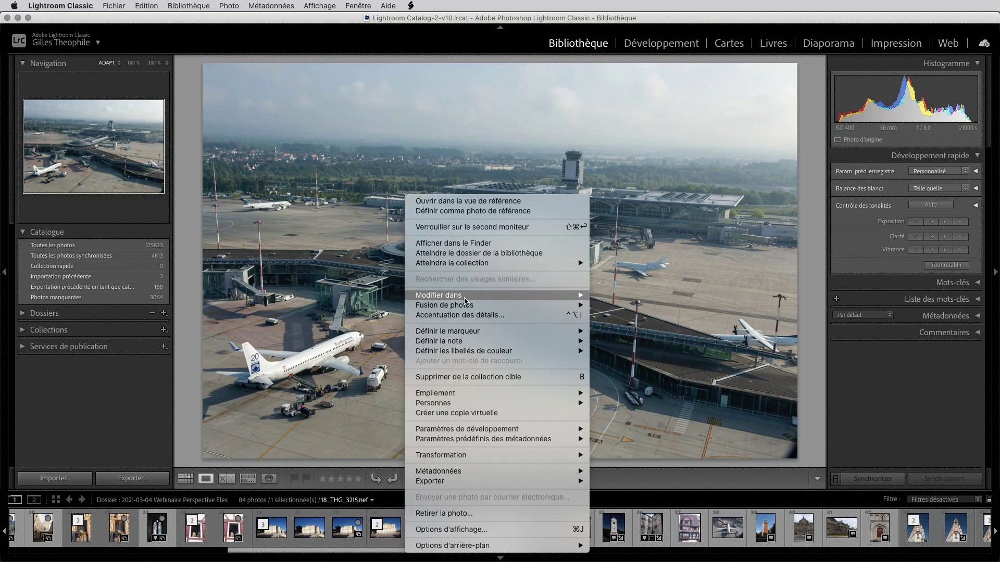
mouse_move(466, 301)
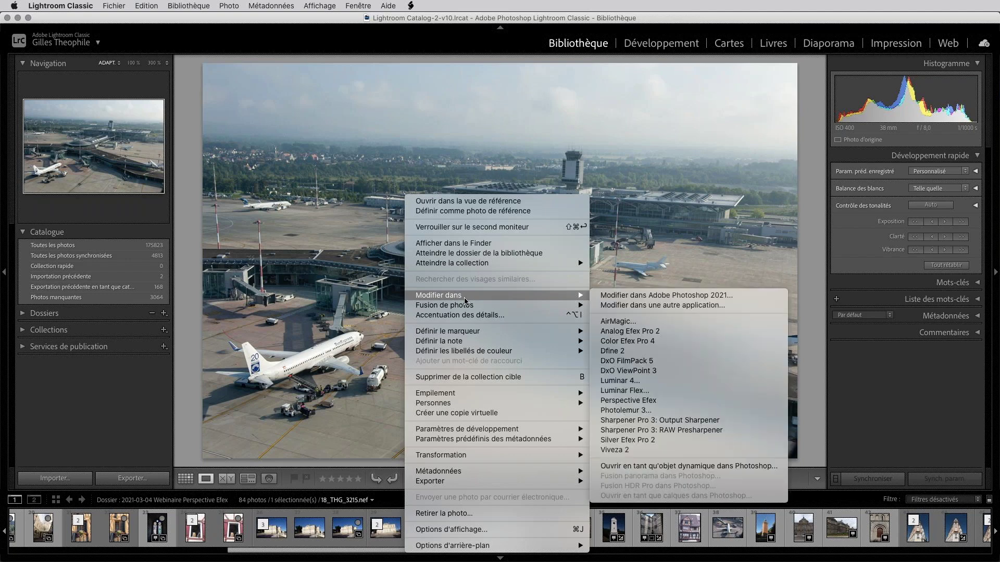
left_click(704, 401)
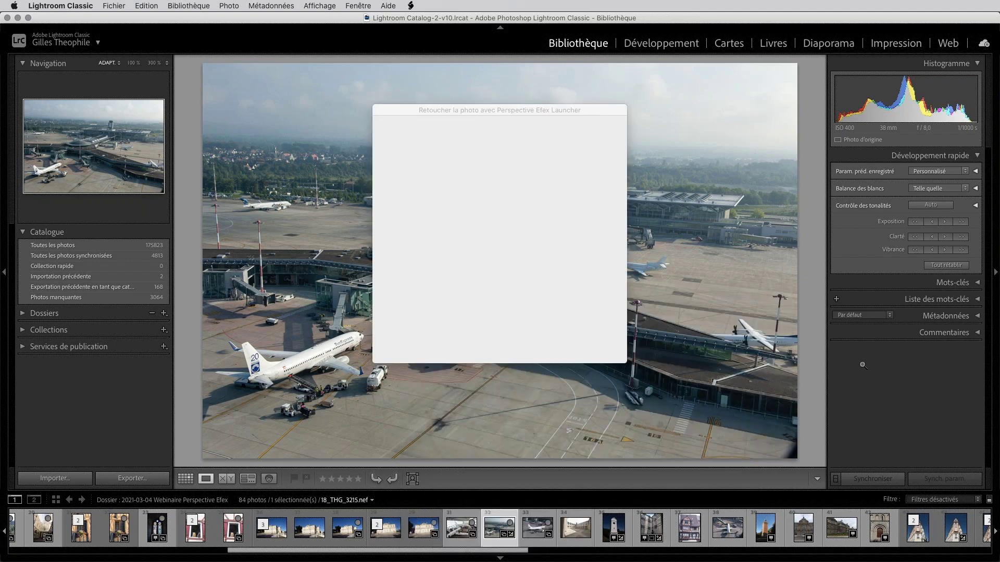
key("Return")
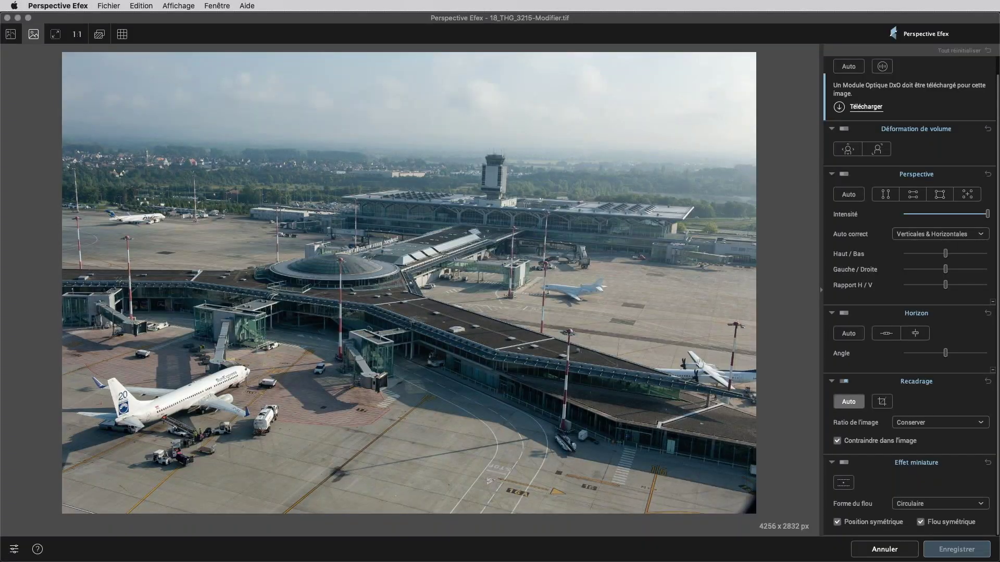
Level the airport photo automatically, refine it with a guide along the distant horizon, apply the correction and set the crop ratio to 16/9
left_click(848, 334)
left_click(886, 334)
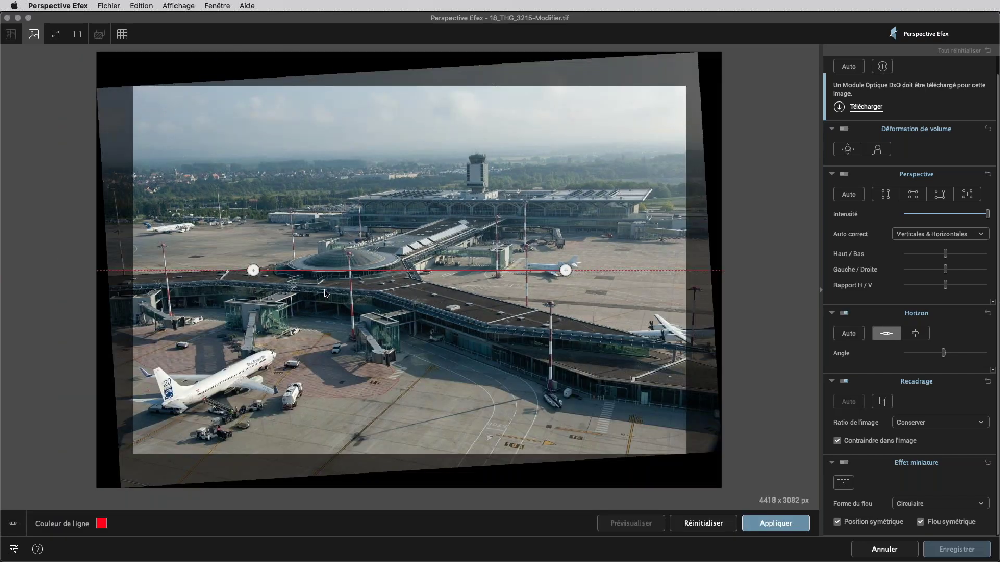
left_click_drag(339, 271, 372, 240)
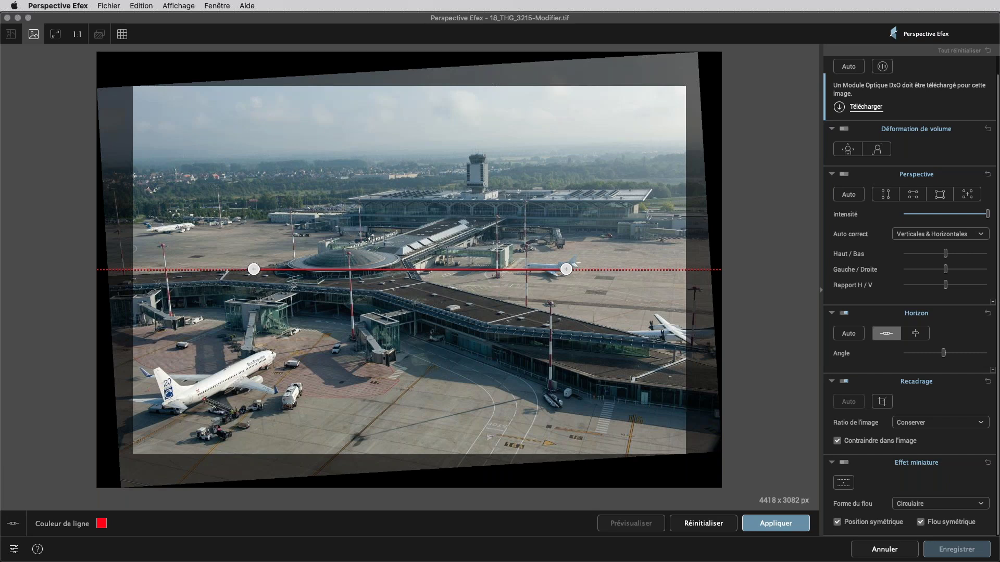
left_click_drag(372, 239, 520, 93)
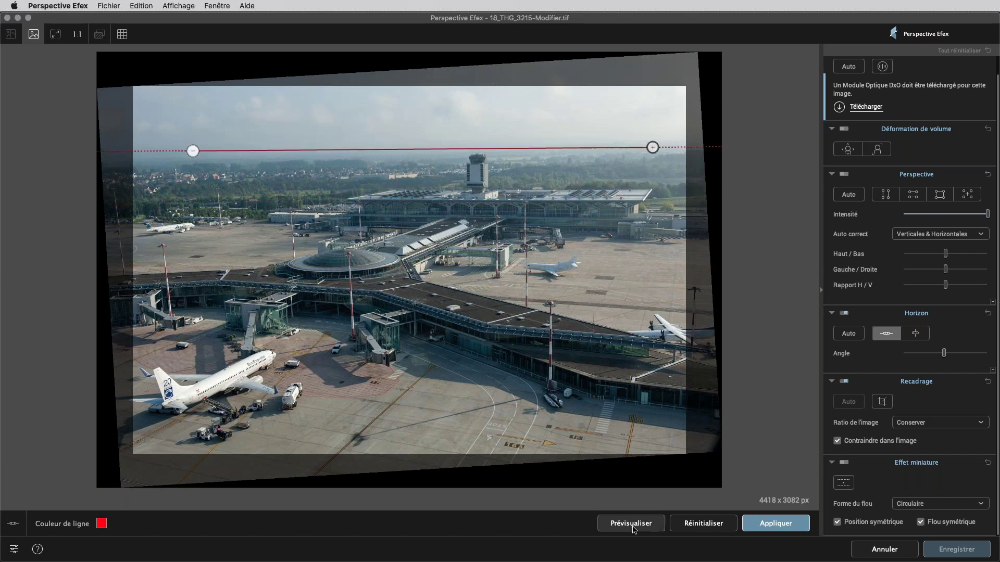
left_click(631, 523)
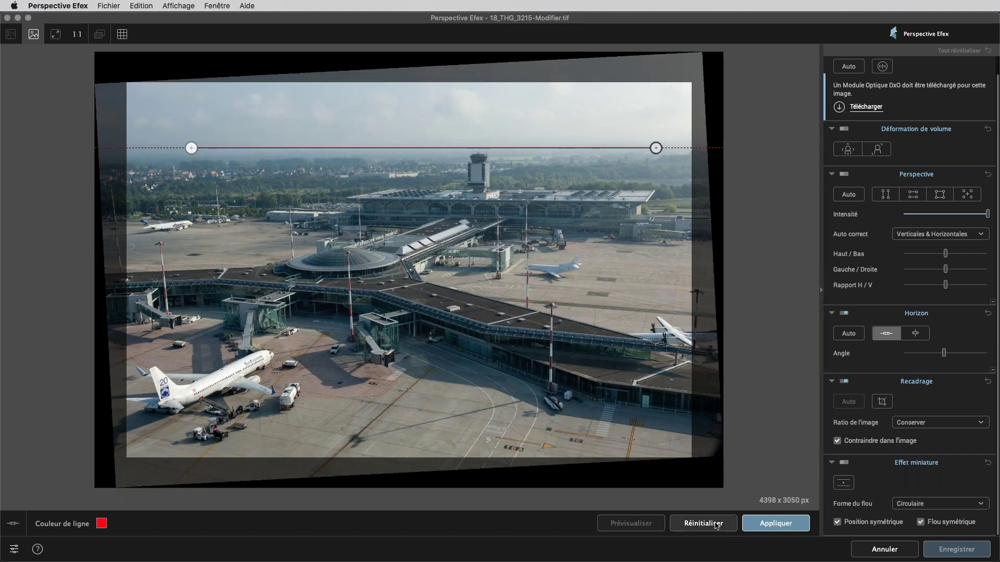
left_click(782, 525)
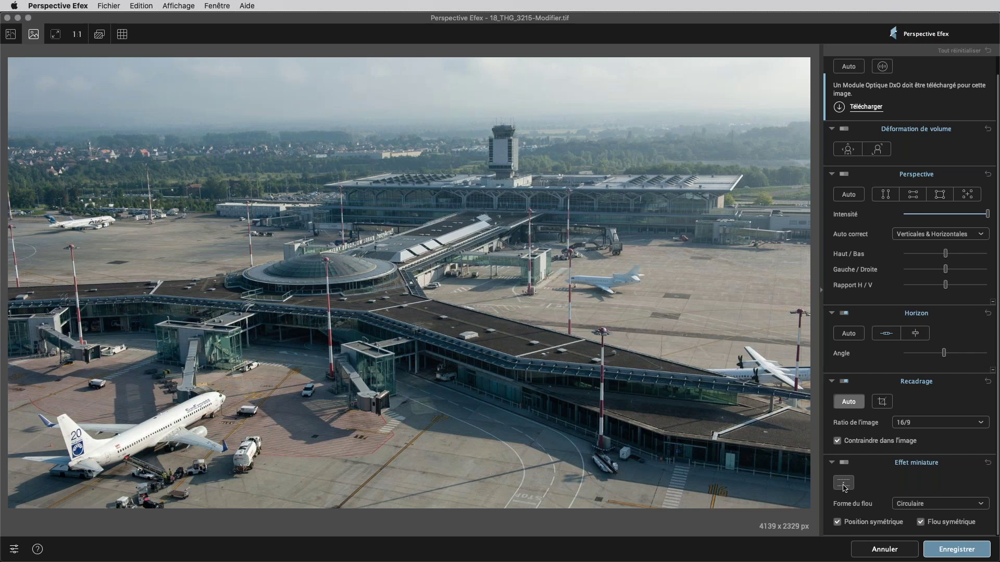
Add the miniature effect, narrow and tilt its sharp band, and move its centre down to the tarmac below the domed terminal
left_click(843, 483)
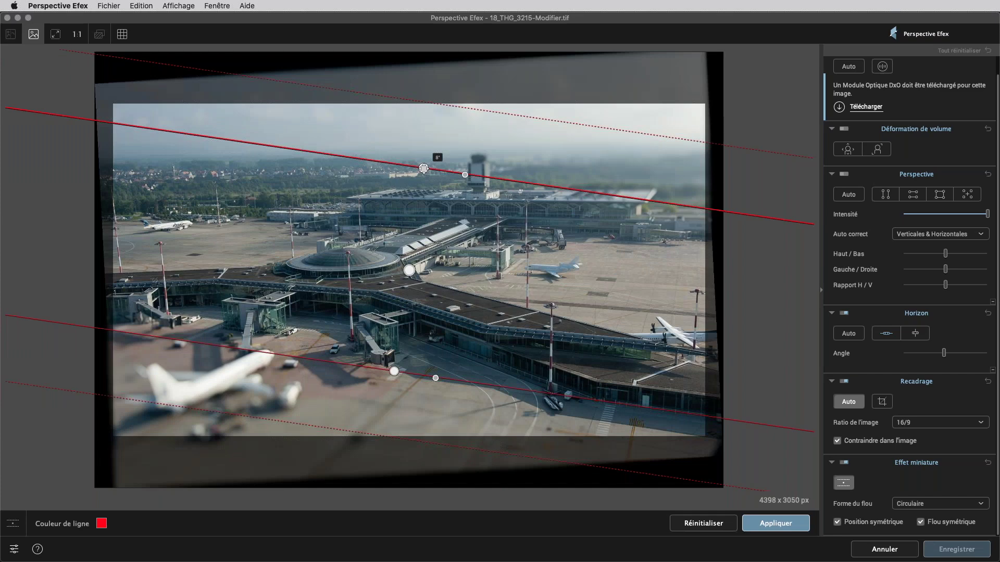
left_click_drag(411, 173, 405, 221)
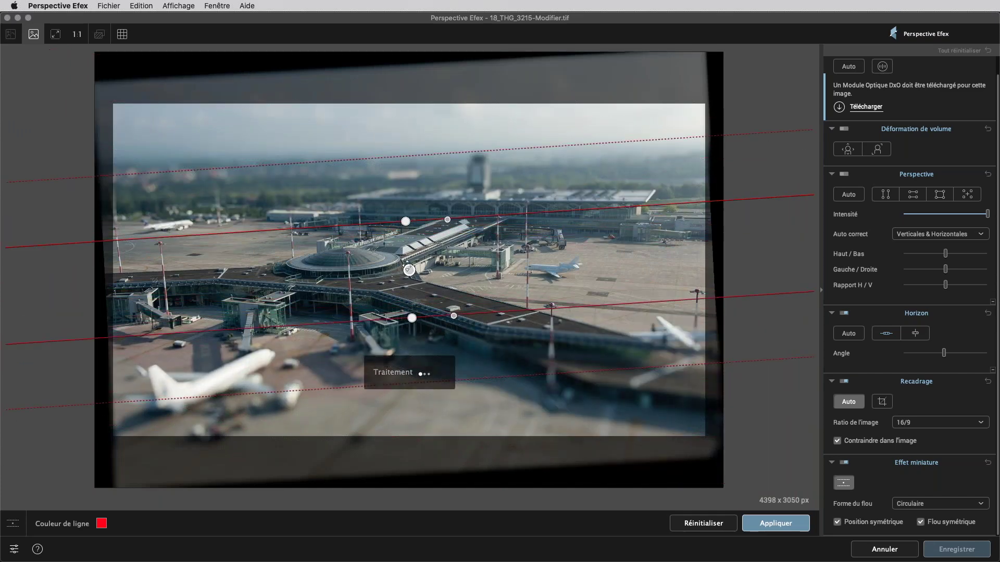
left_click_drag(408, 270, 409, 269)
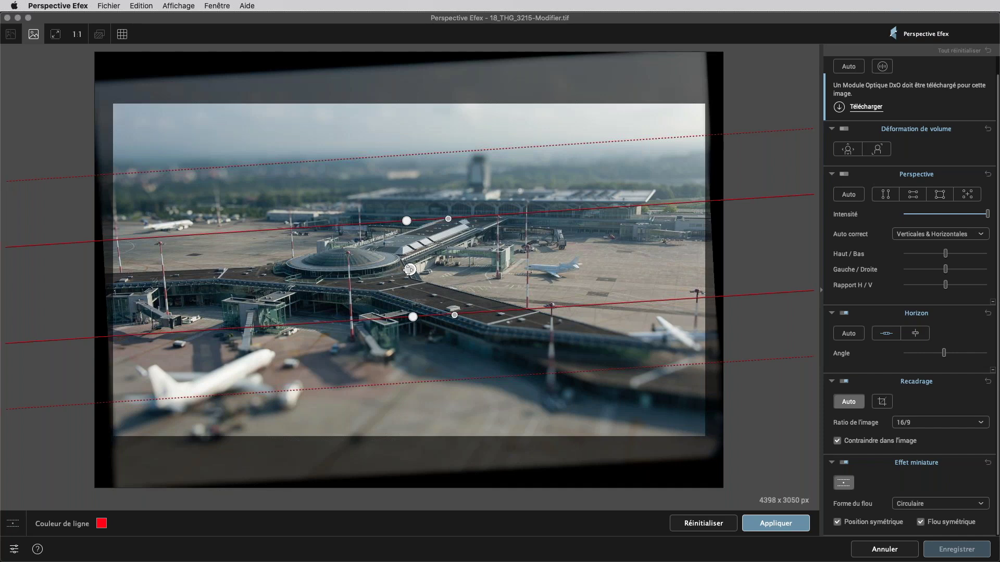
left_click_drag(410, 269, 339, 257)
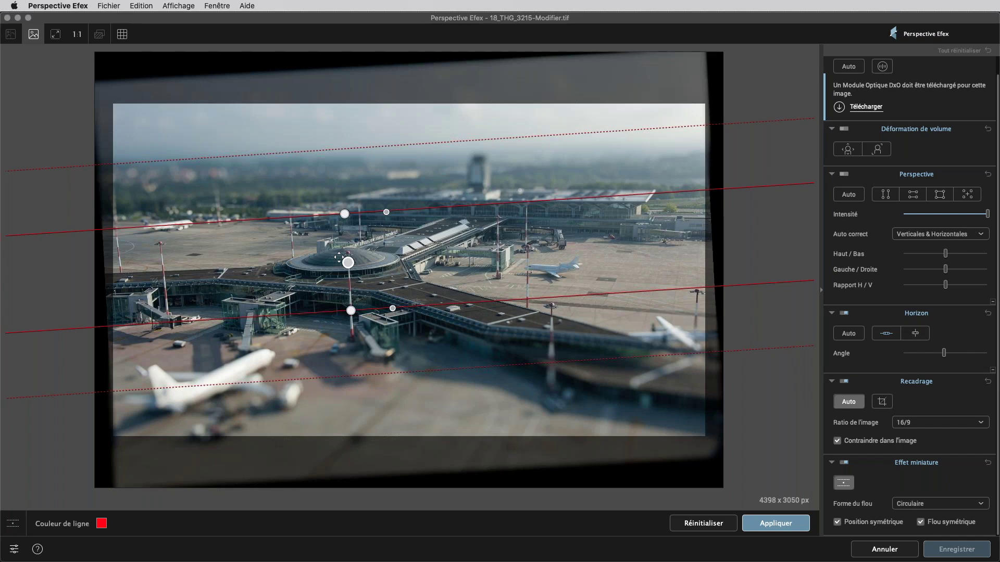
left_click_drag(338, 257, 344, 343)
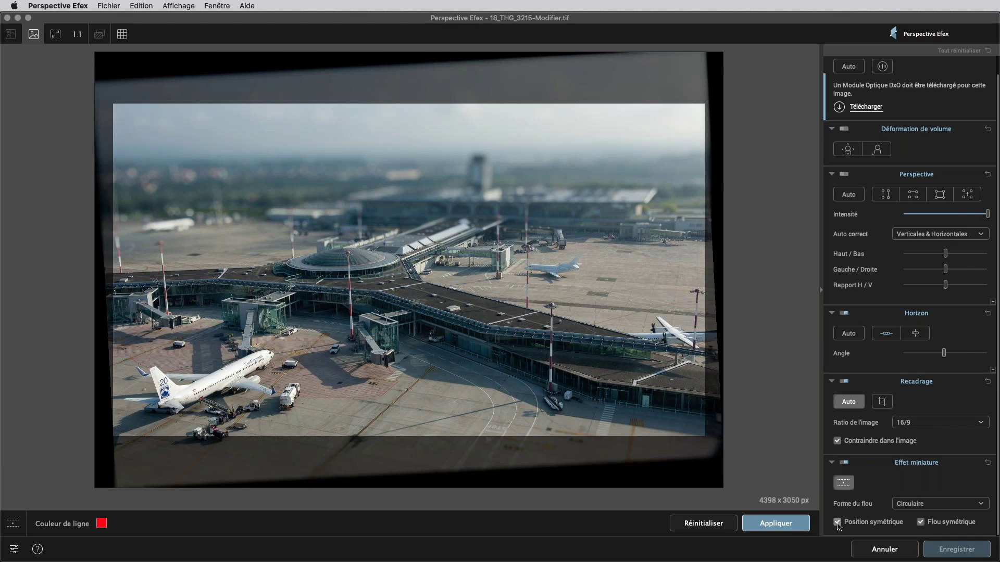
Narrow the symmetric sharp band so that its upper limit runs through the terminal dome
mouse_move(503, 129)
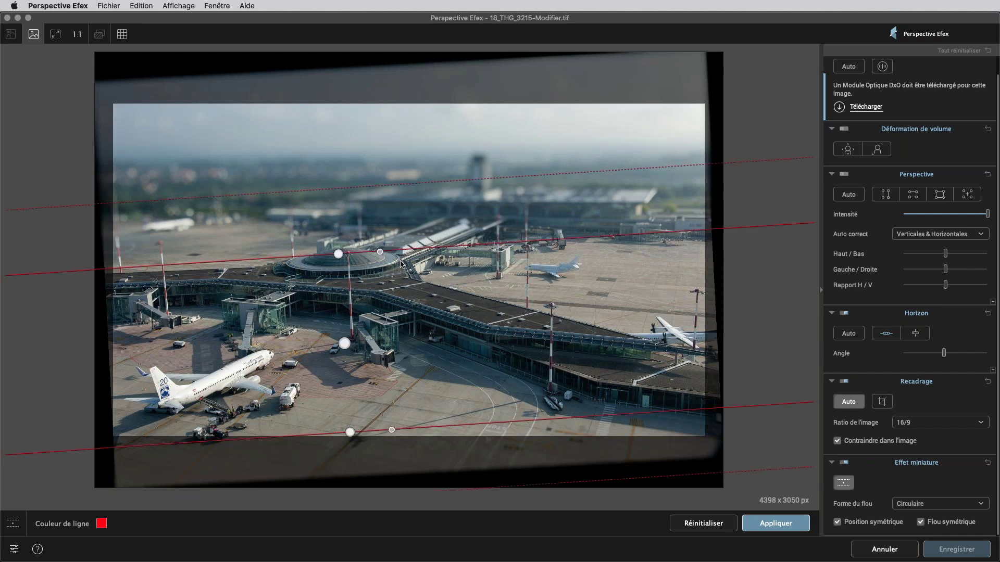
mouse_move(380, 252)
left_click_drag(374, 260, 373, 260)
left_click_drag(374, 259, 339, 265)
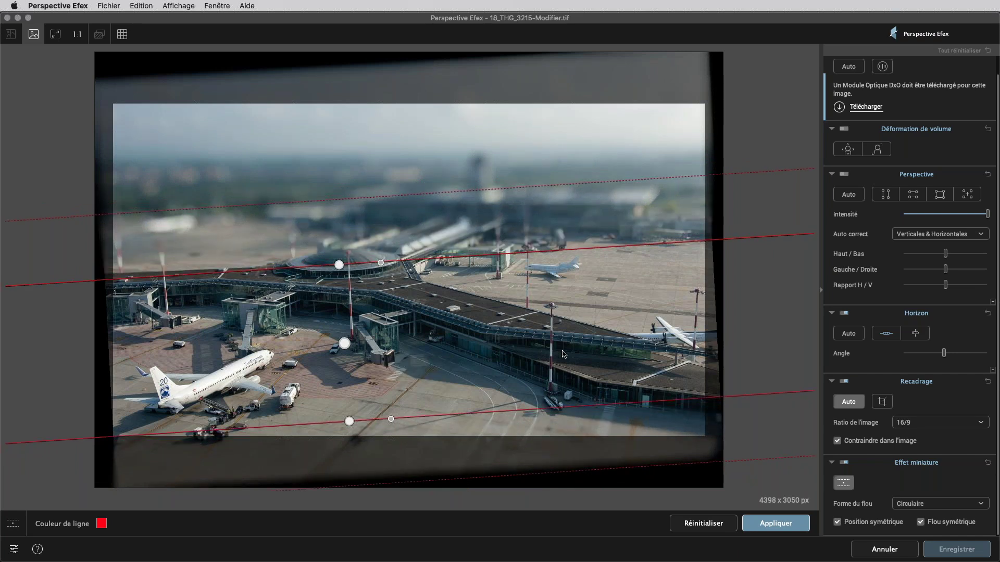
left_click(781, 517)
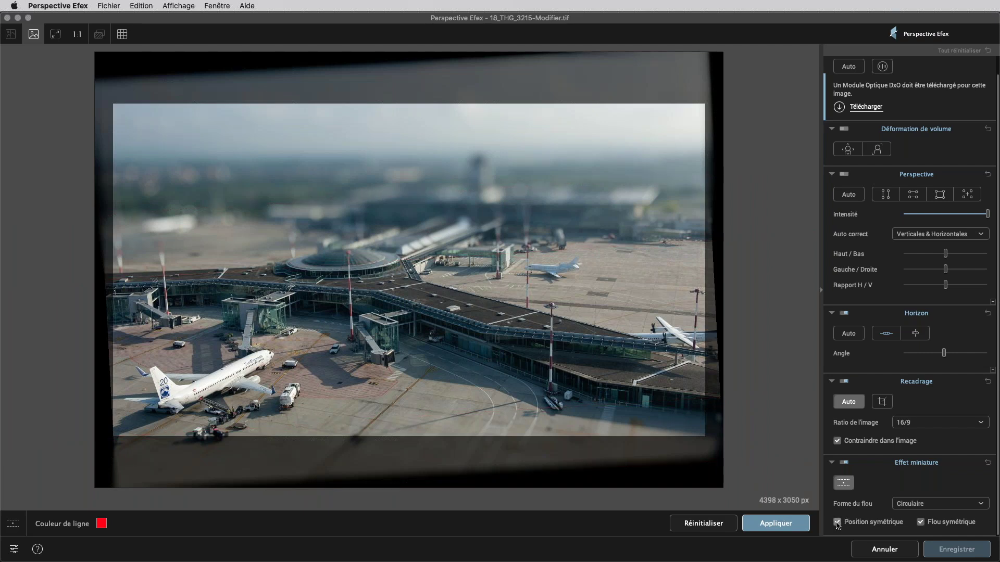
Disable symmetric position and symmetric blur, and tilt the upper limit independently so it descends toward the photo's right side
left_click(837, 522)
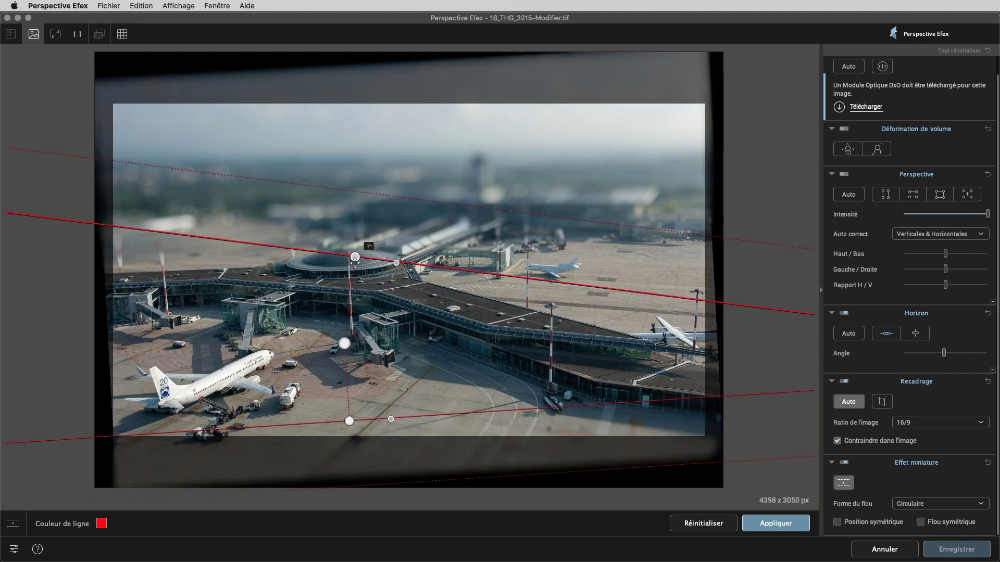
left_click_drag(355, 262, 407, 272)
mouse_move(400, 269)
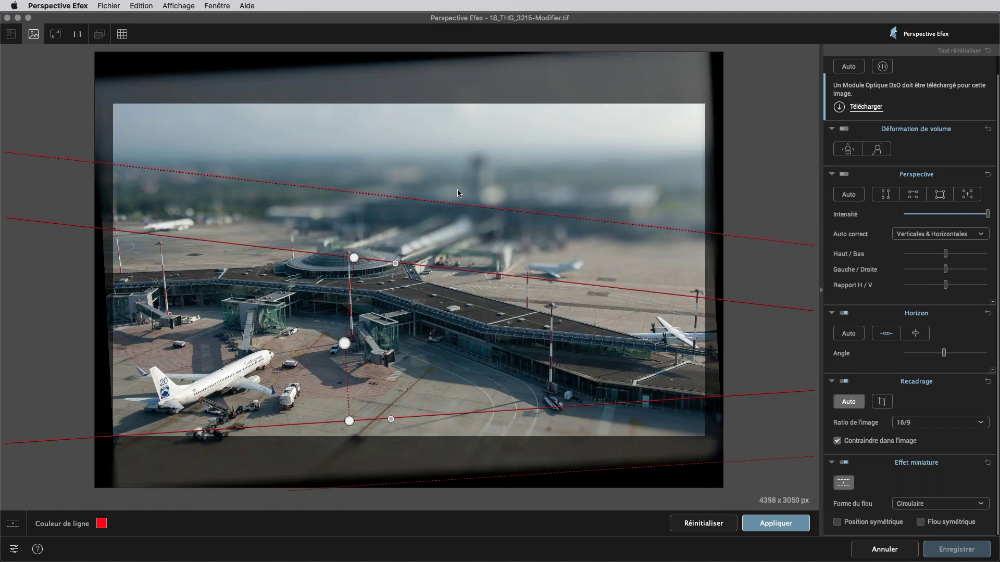
Raise and tilt the lower limit just below the parked aircraft, apply the miniature effect and save the photo
left_click_drag(348, 421, 343, 389)
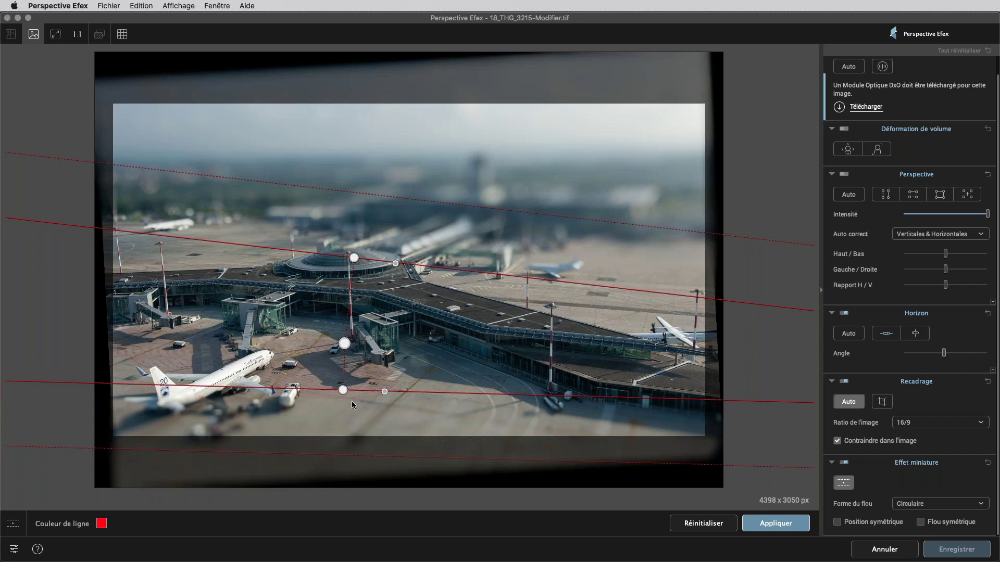
left_click_drag(342, 389, 344, 398)
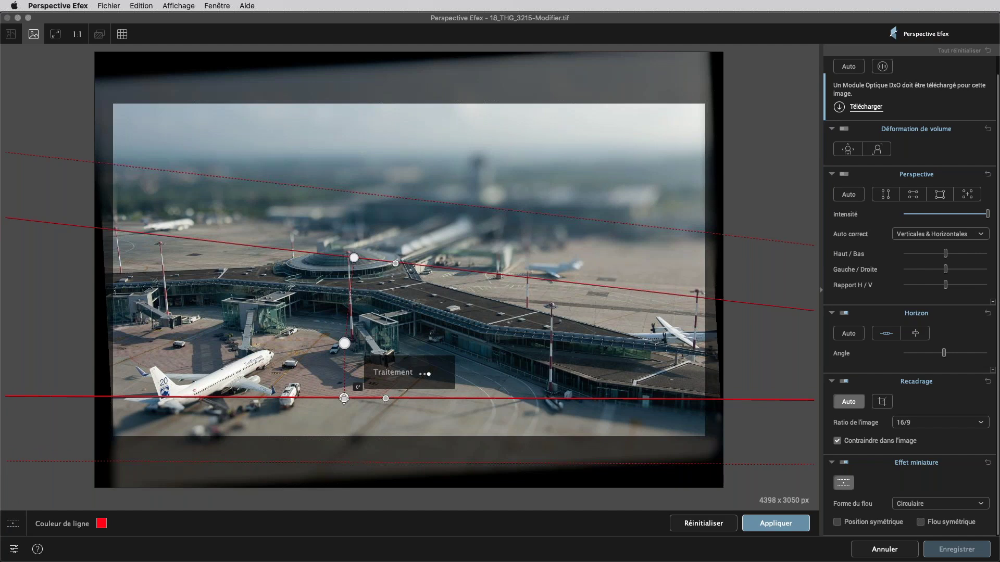
mouse_move(345, 343)
left_mouse_down()
mouse_move(386, 344)
mouse_move(350, 344)
left_mouse_up()
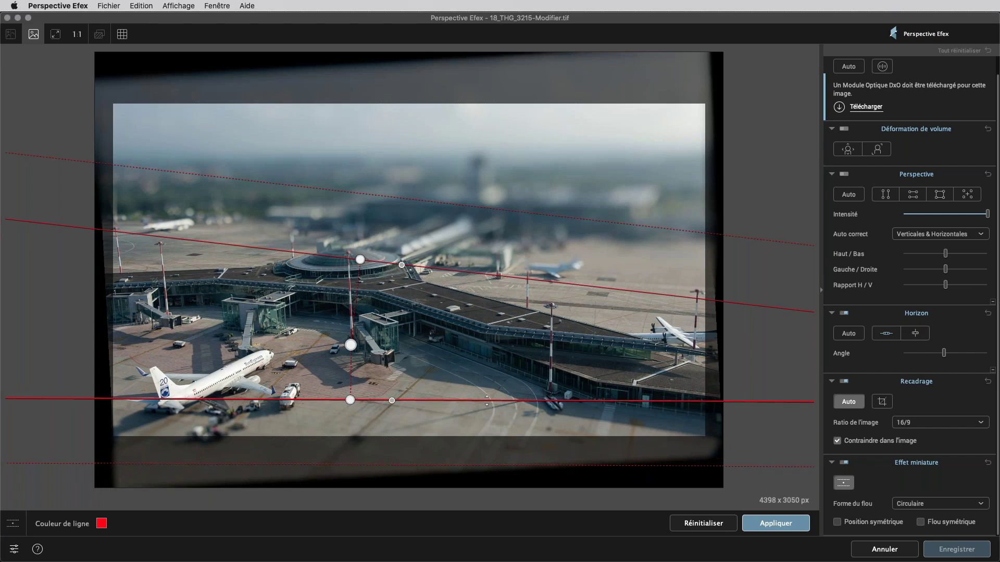
mouse_move(488, 394)
left_mouse_down()
mouse_move(488, 385)
mouse_move(489, 405)
left_mouse_up()
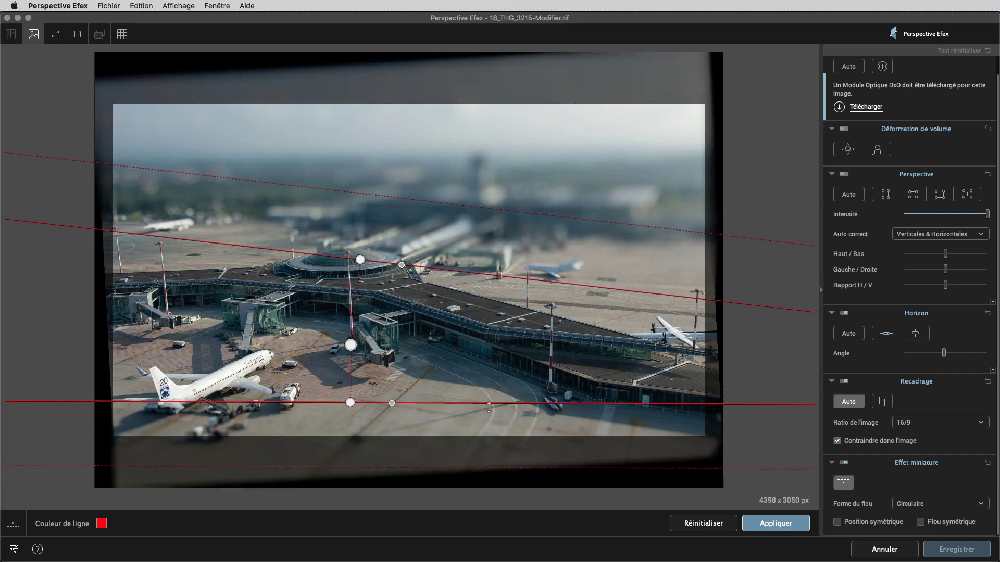
left_click_drag(350, 402, 356, 365)
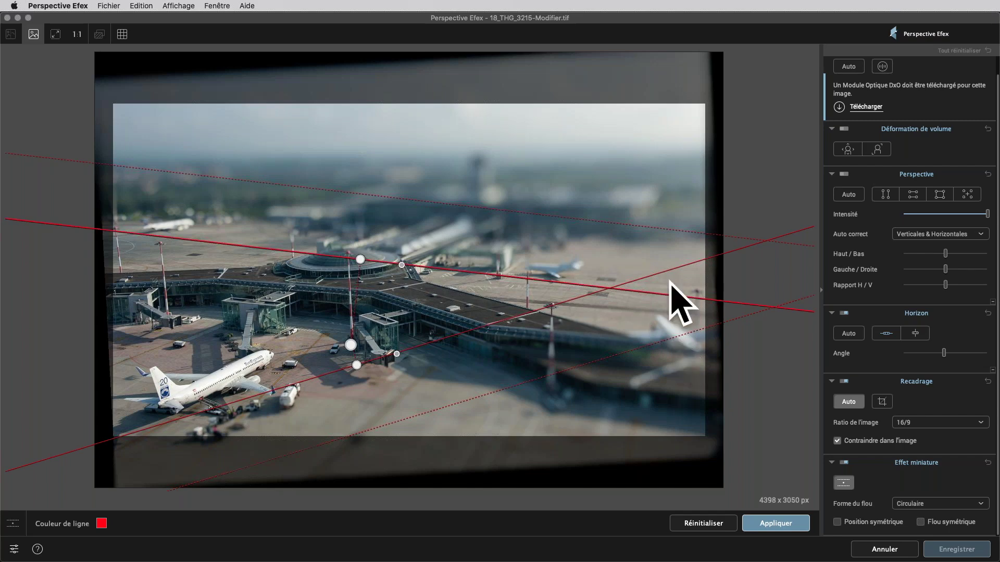
left_click(775, 523)
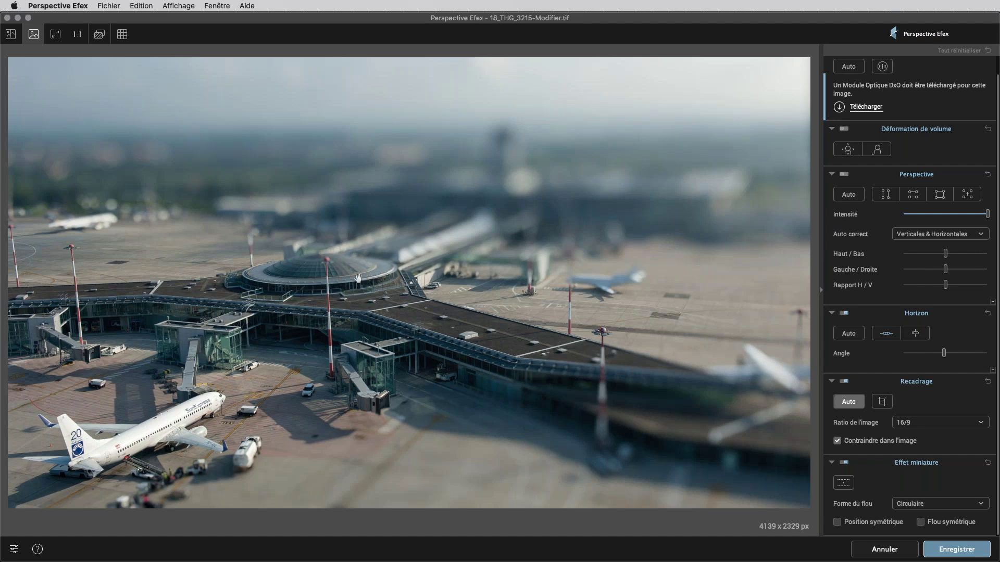
left_click(956, 549)
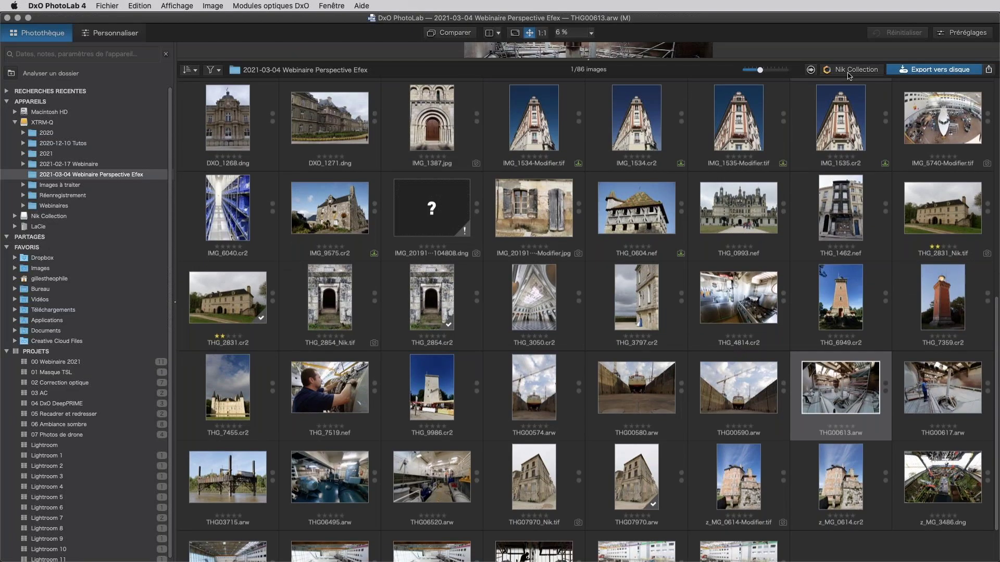
Switch to DxO PhotoLab 4, view the available Nik Collection plugins, and open THG00613.arw for customising
left_click(849, 73)
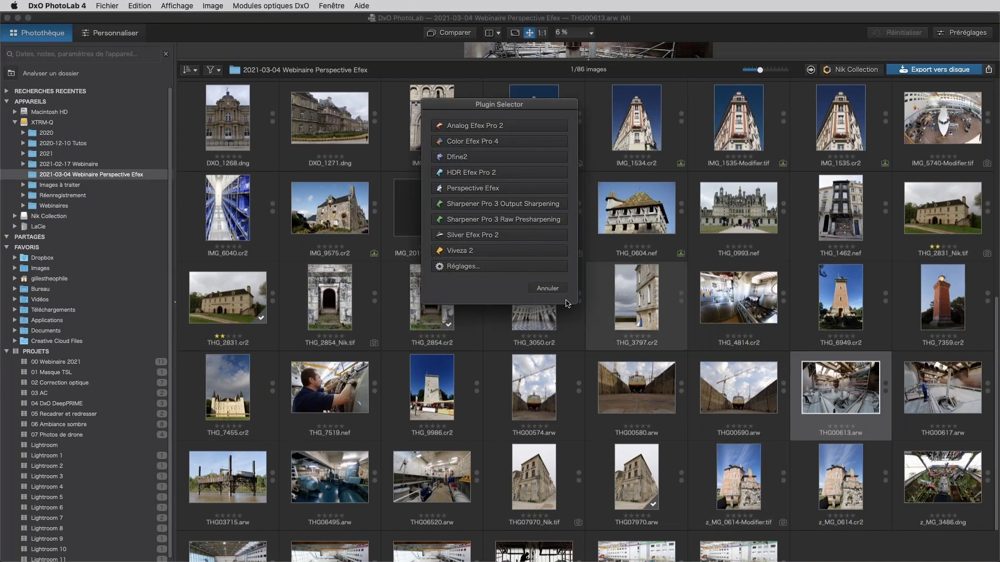
left_click(546, 287)
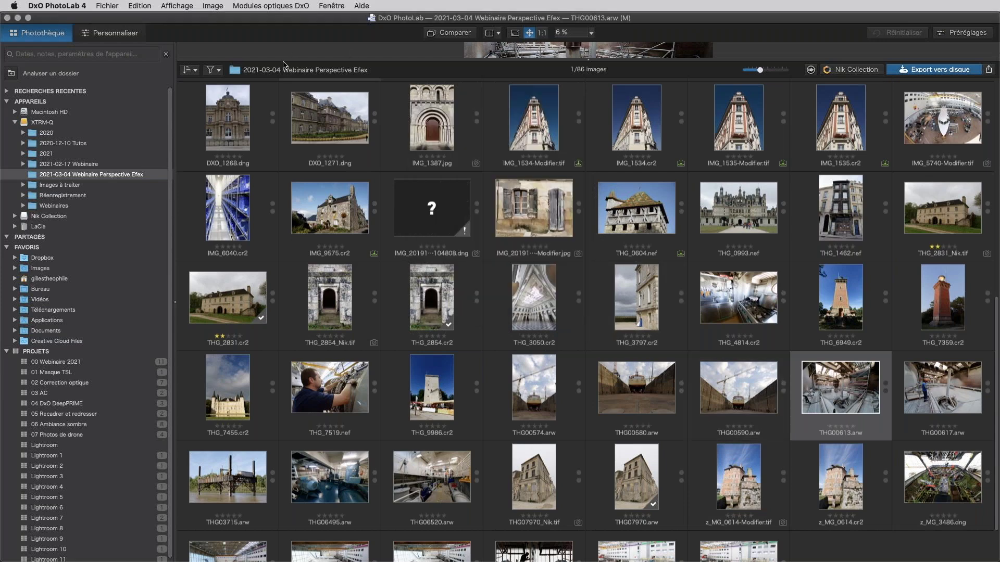
left_click(125, 35)
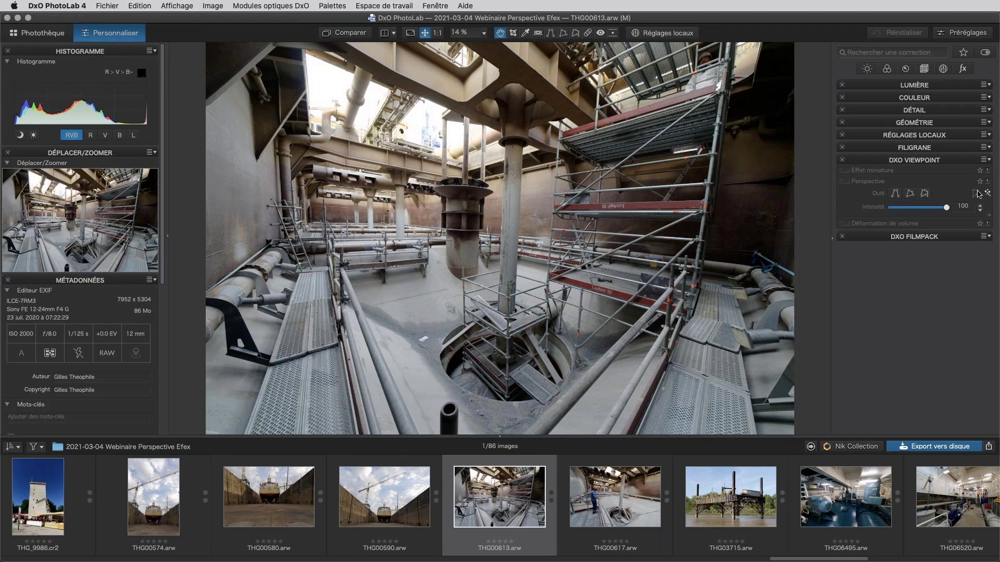
Correct the converging verticals of THG00613.arw by aligning the right vertical guide with the scaffolding upright and applying the perspective correction
left_click(895, 194)
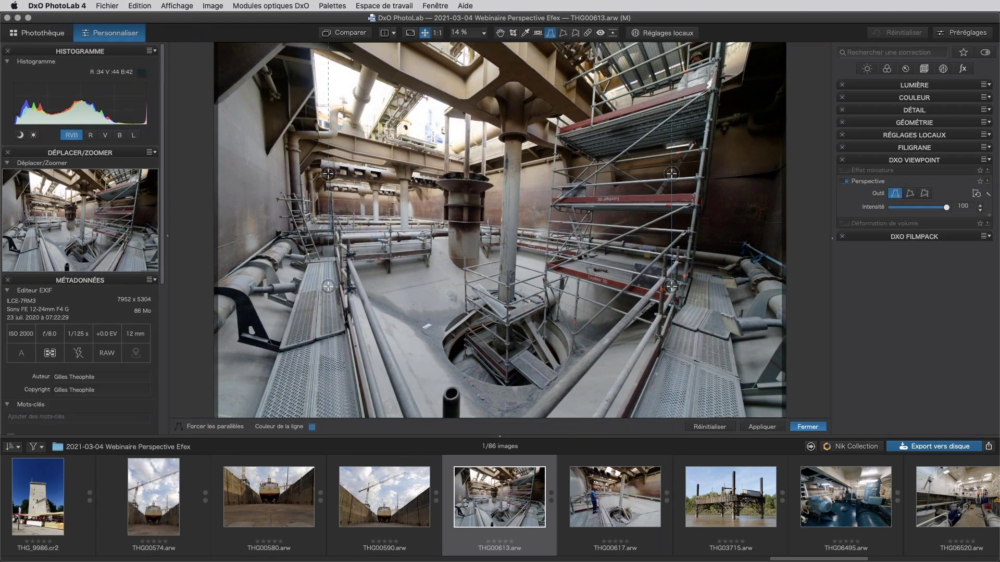
left_click_drag(672, 212, 711, 151)
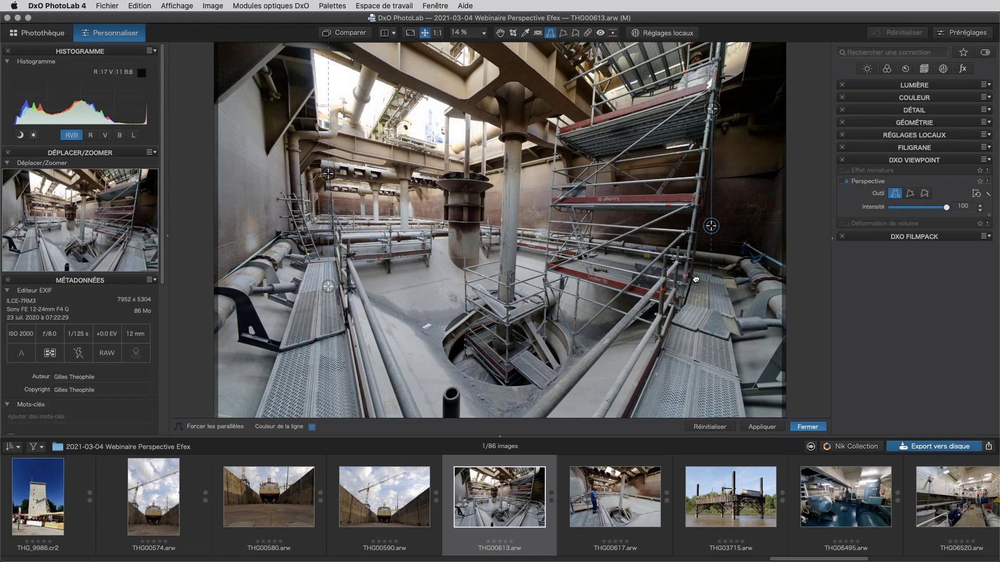
left_click_drag(711, 226, 690, 289)
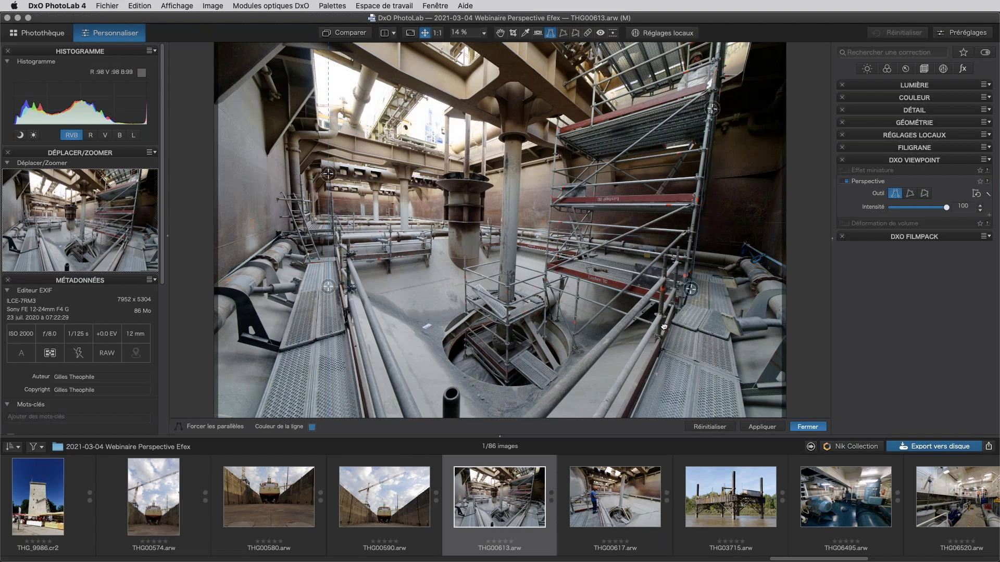
mouse_move(690, 289)
left_mouse_down()
mouse_move(672, 311)
mouse_move(690, 293)
left_mouse_up()
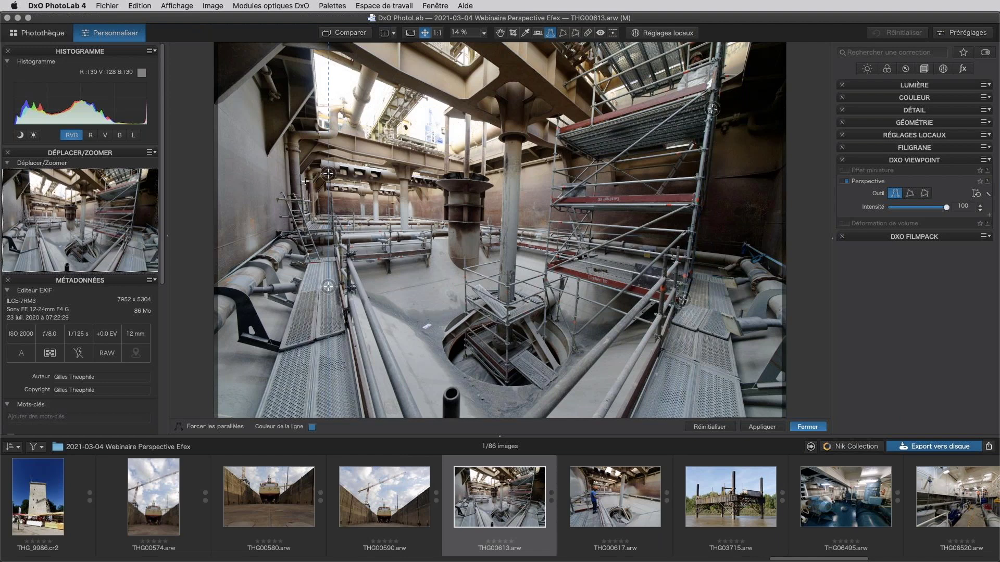
key("Return")
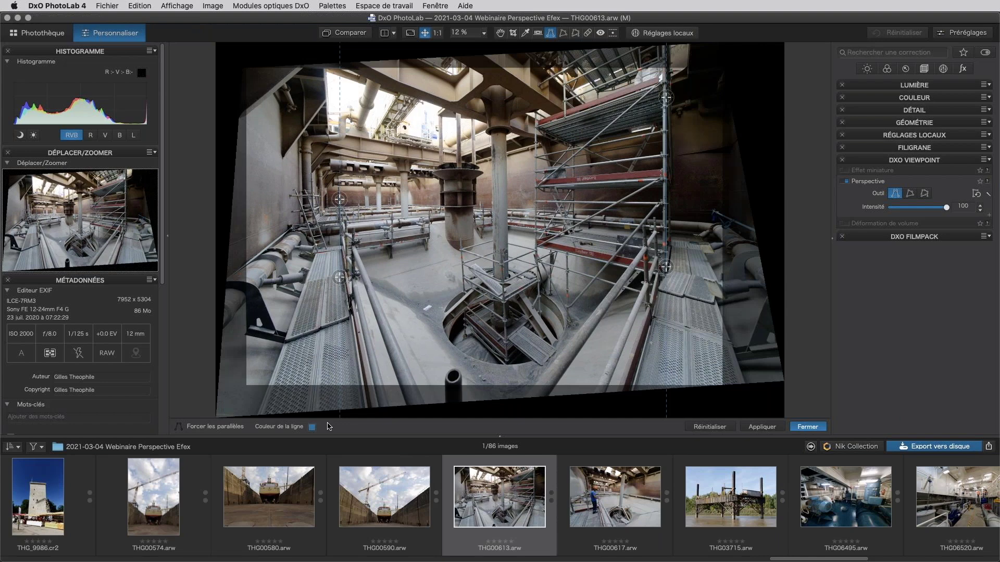